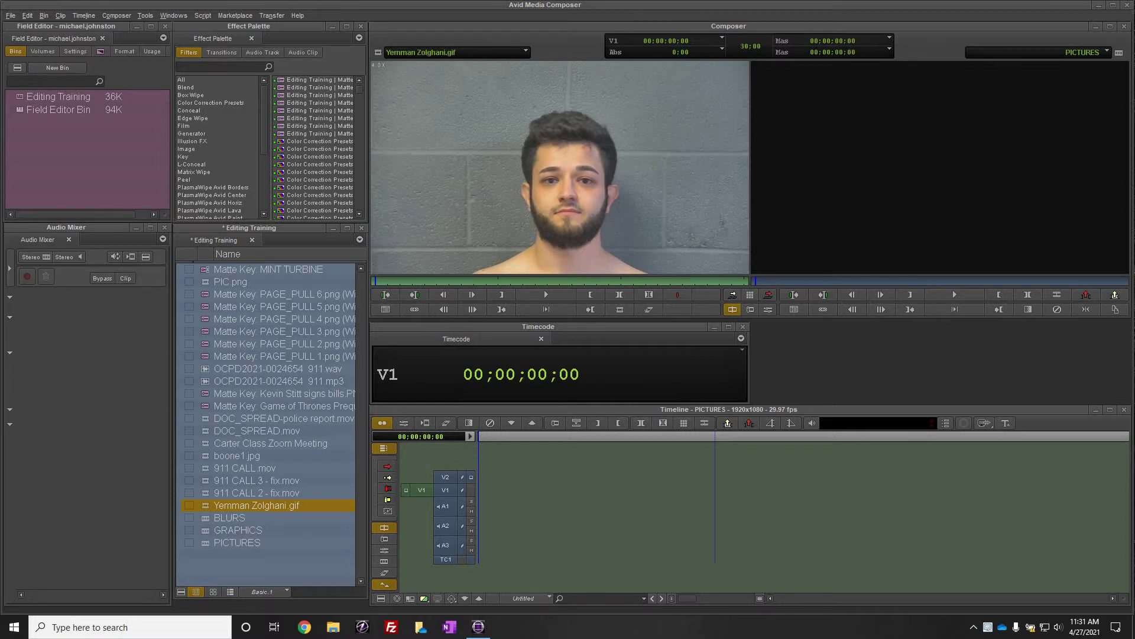
# Step: Mark the mugshot clip from its start to 10;06 and edit that section onto V1 of the PICTURES sequence
pyautogui.hotkey('alt', 'Tab')
pyautogui.press('i')
pyautogui.moveTo(376, 282); pyautogui.dragTo(506, 282)
pyautogui.press('j')
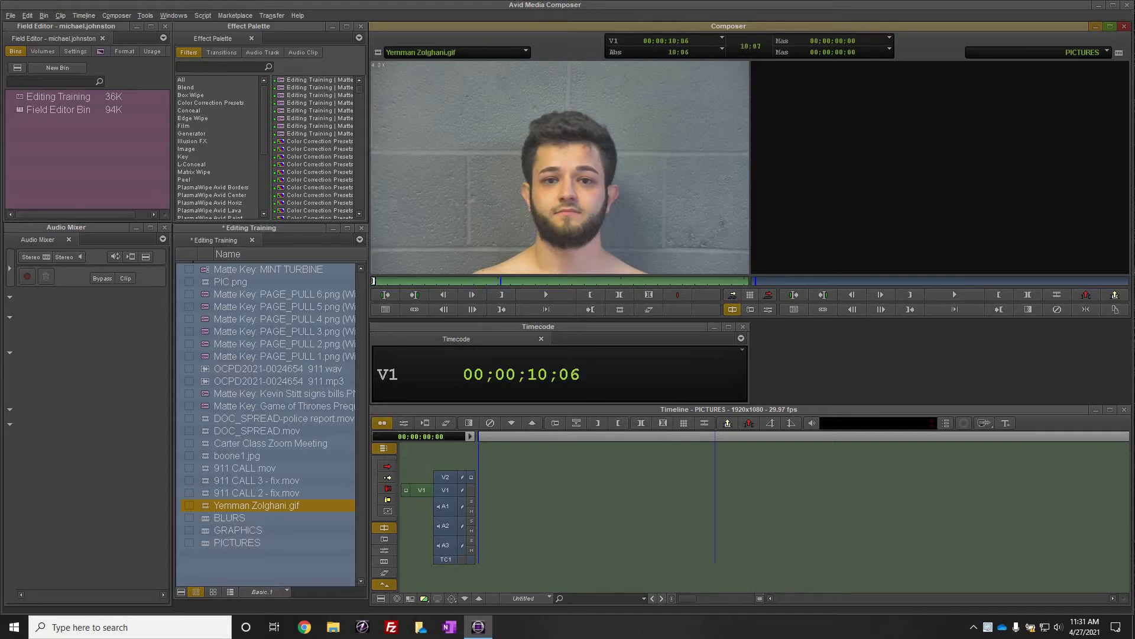
pyautogui.press('b')
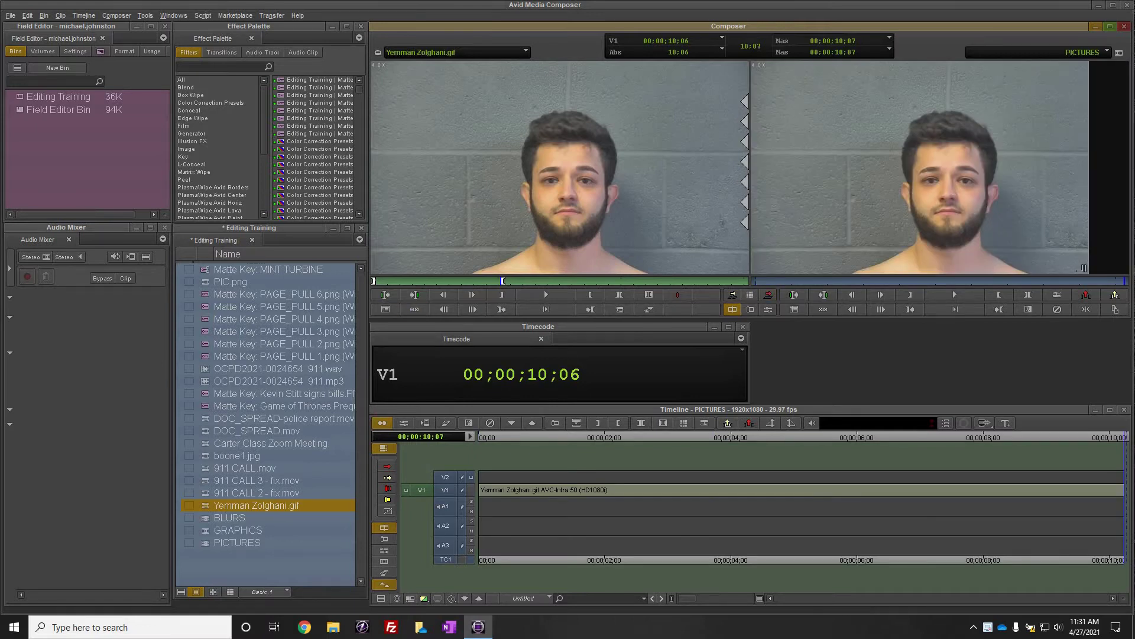
# Step: Apply a Picture-in-Picture effect to the V1 clip with scaling 140, position X -20 and position Y -182
pyautogui.click(186, 87)
pyautogui.click(310, 87)
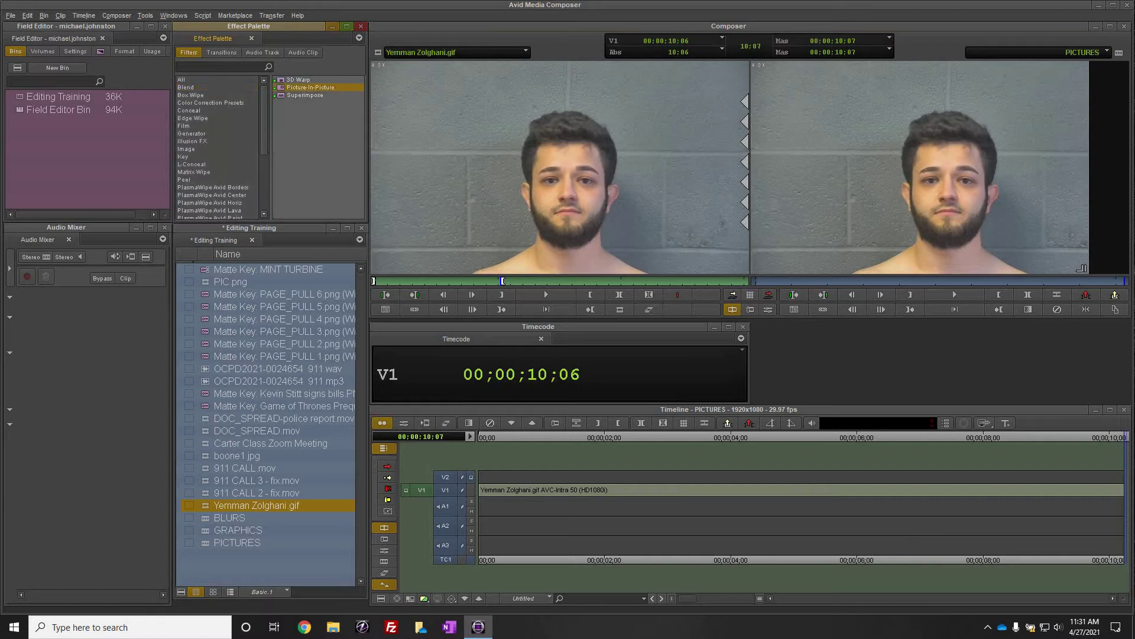
pyautogui.moveTo(310, 87); pyautogui.dragTo(651, 490)
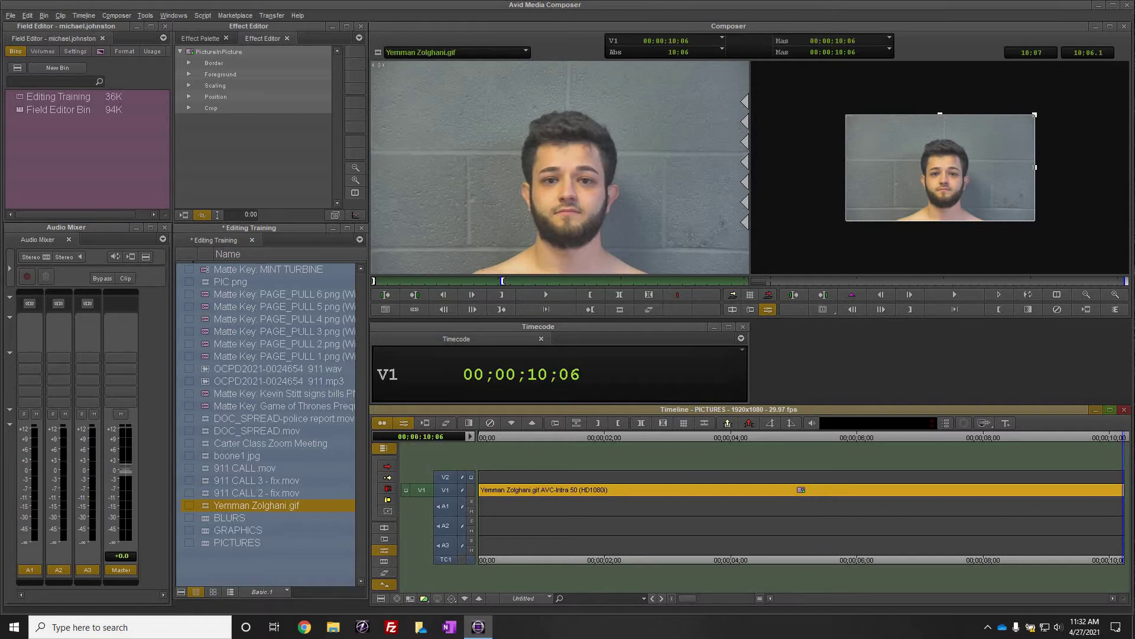
pyautogui.click(189, 85)
pyautogui.moveTo(249, 96); pyautogui.dragTo(256, 96)
pyautogui.click(190, 142)
pyautogui.moveTo(266, 163); pyautogui.dragTo(264, 163)
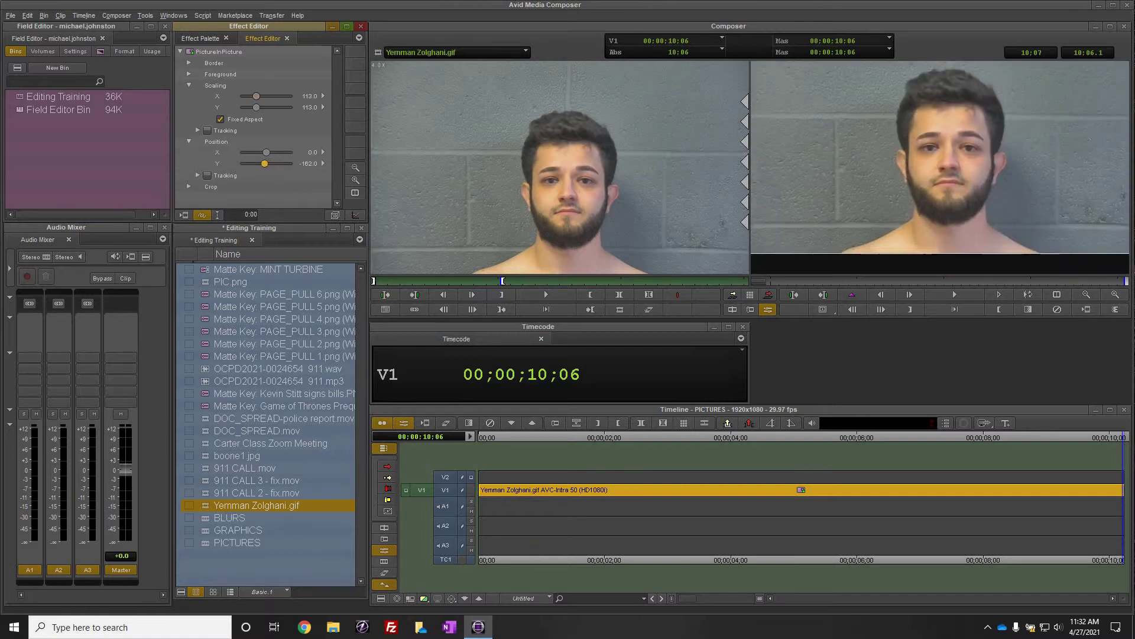
pyautogui.moveTo(256, 96); pyautogui.dragTo(259, 96)
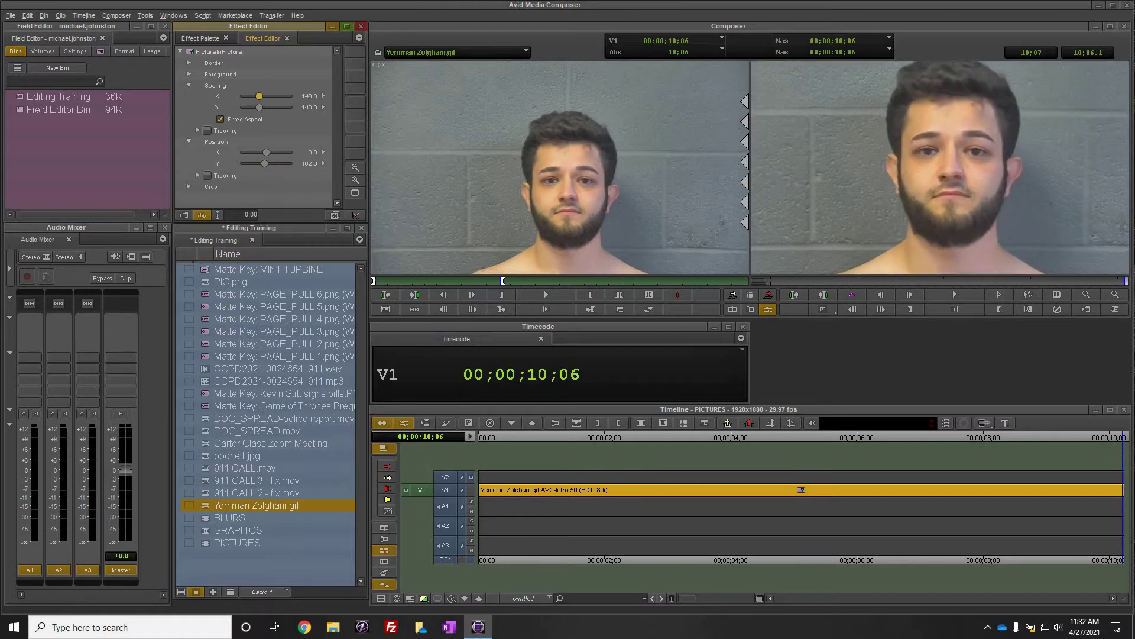
pyautogui.moveTo(266, 152); pyautogui.dragTo(265, 152)
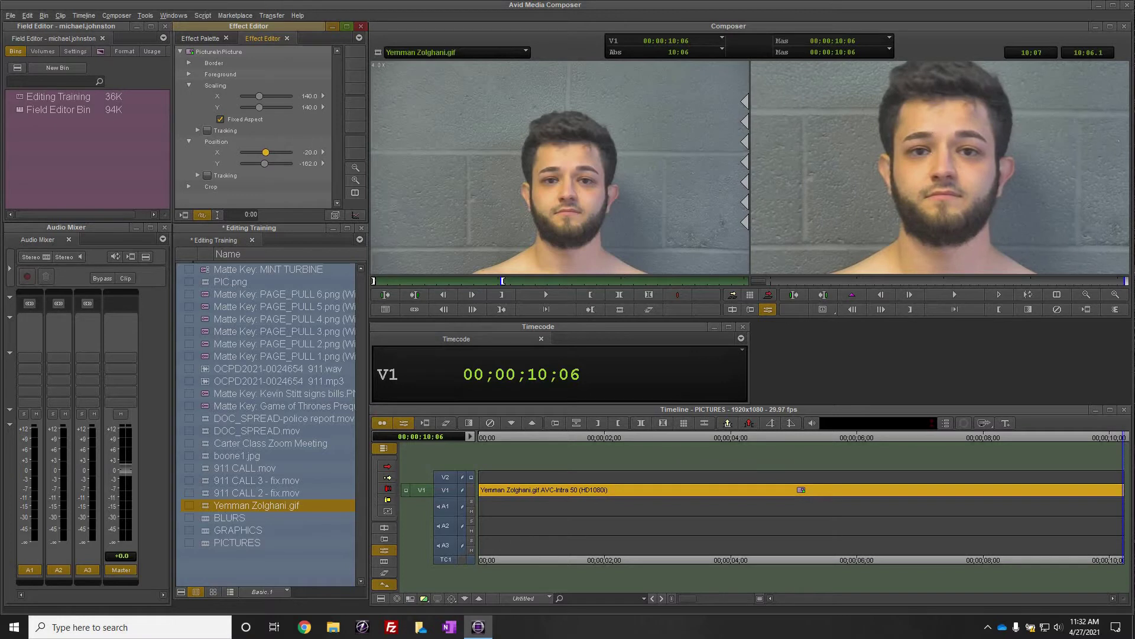
# Step: Add a Picture-in-Picture keyframe at the clip's start and set the scaling to 160 at its last frame for a slow zoom
pyautogui.moveTo(901, 281); pyautogui.dragTo(770, 281)
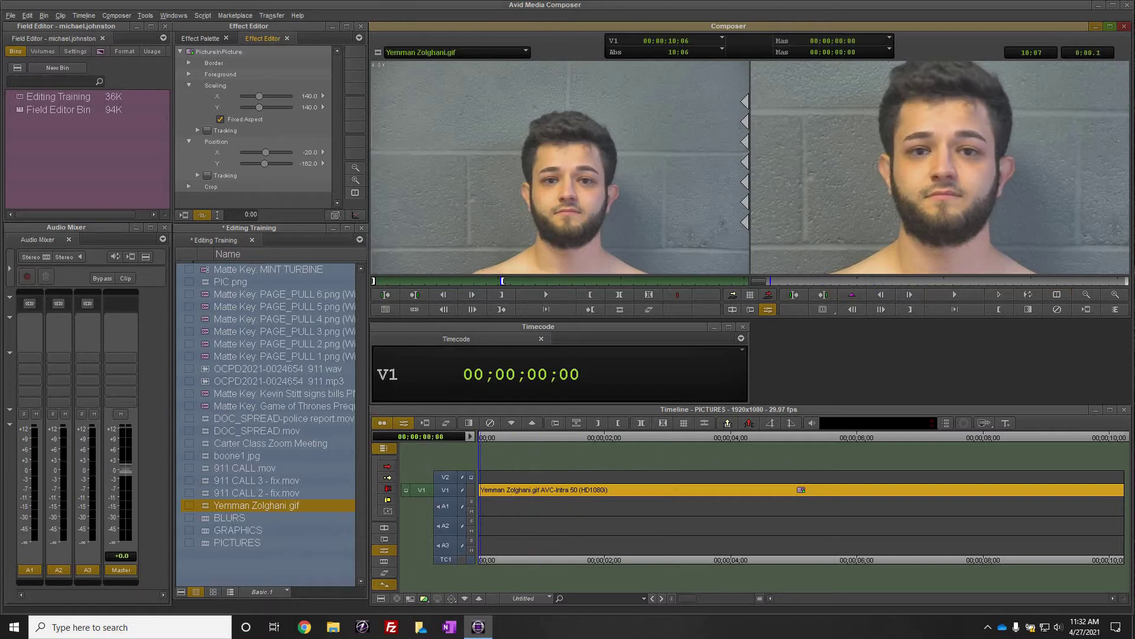
pyautogui.click(852, 295)
pyautogui.moveTo(1119, 281); pyautogui.dragTo(1127, 281)
pyautogui.click(259, 96)
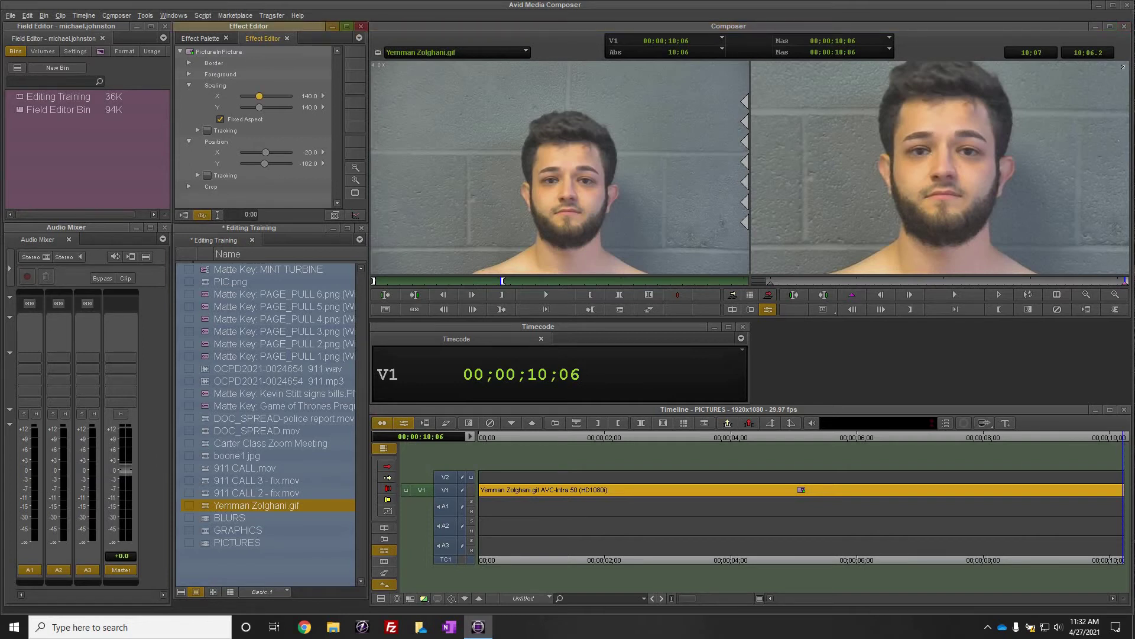
pyautogui.press('Right')
pyautogui.press('Right')
pyautogui.press('Right')
pyautogui.press('Right')
pyautogui.press('Right')
pyautogui.press('Right')
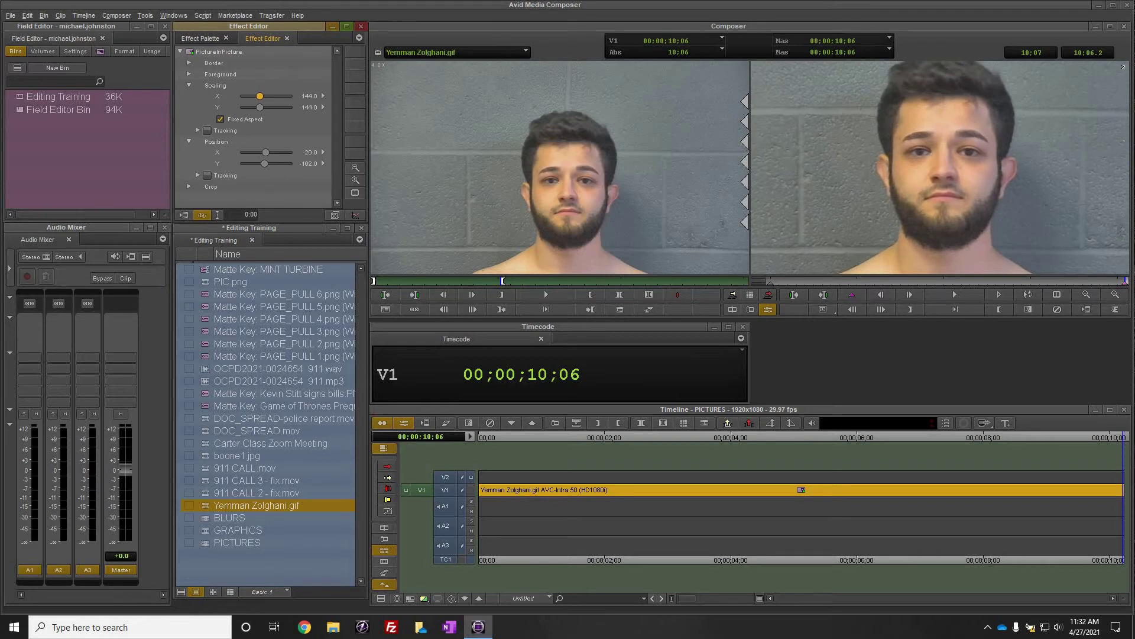
pyautogui.moveTo(259, 96); pyautogui.dragTo(262, 96)
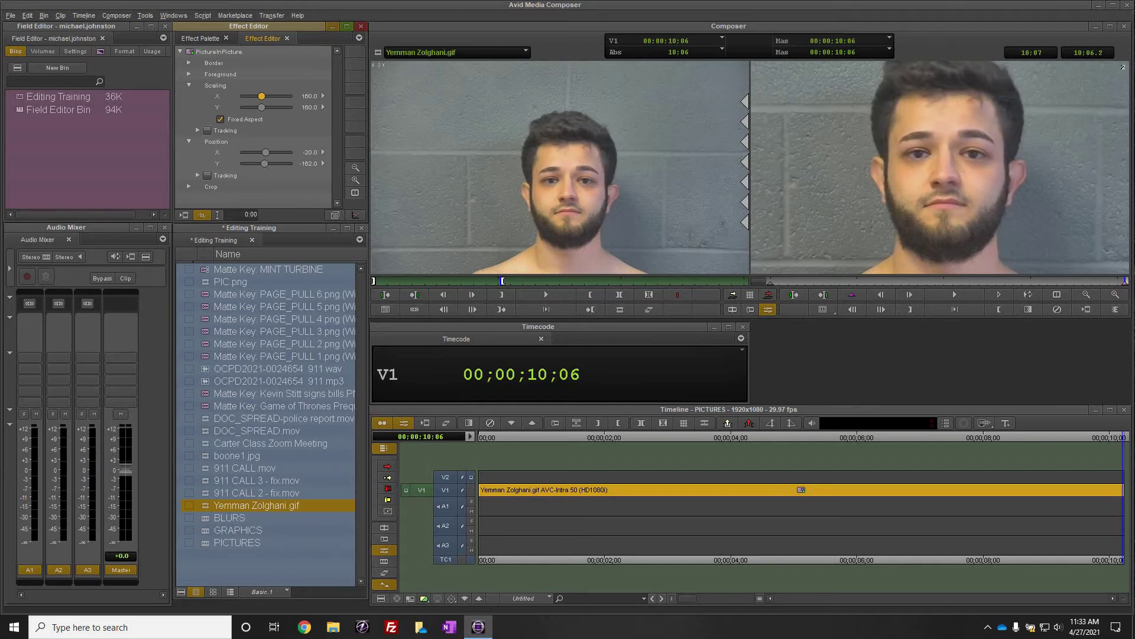
# Step: Play back the zoom from the start of the sequence and remove the Picture-in-Picture effect from the clip
pyautogui.press('Home')
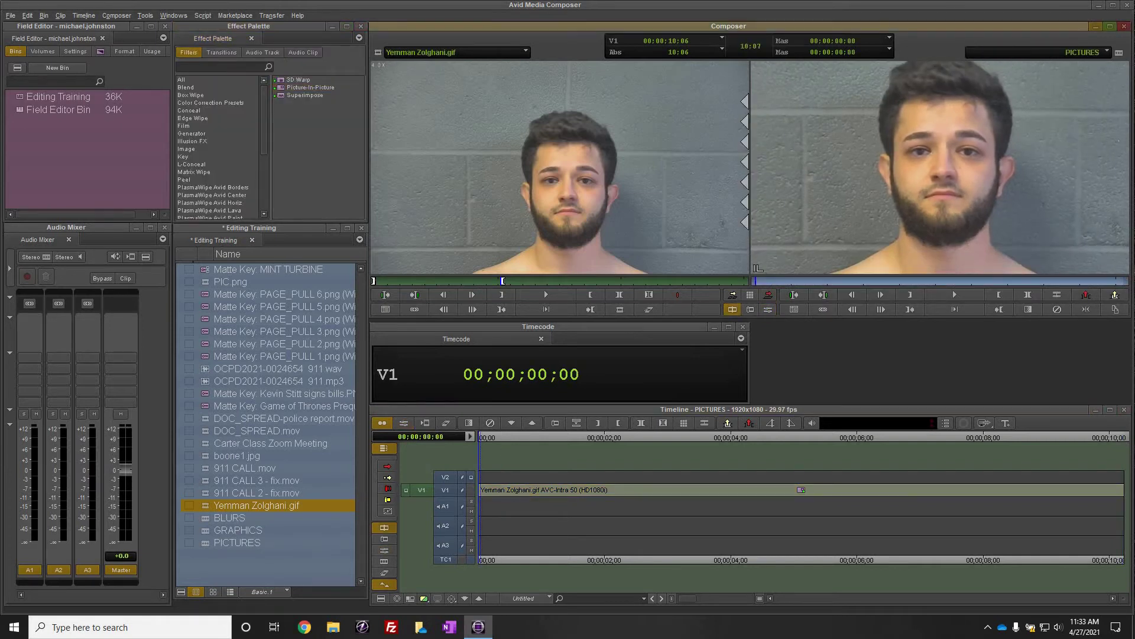
pyautogui.press('space')
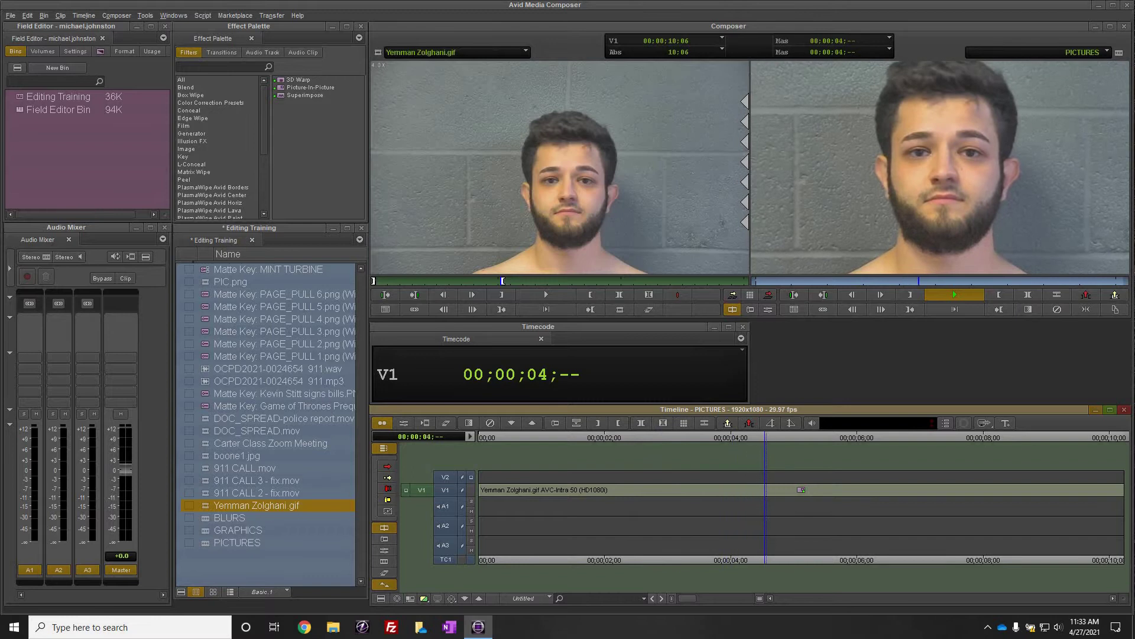
pyautogui.click(950, 299)
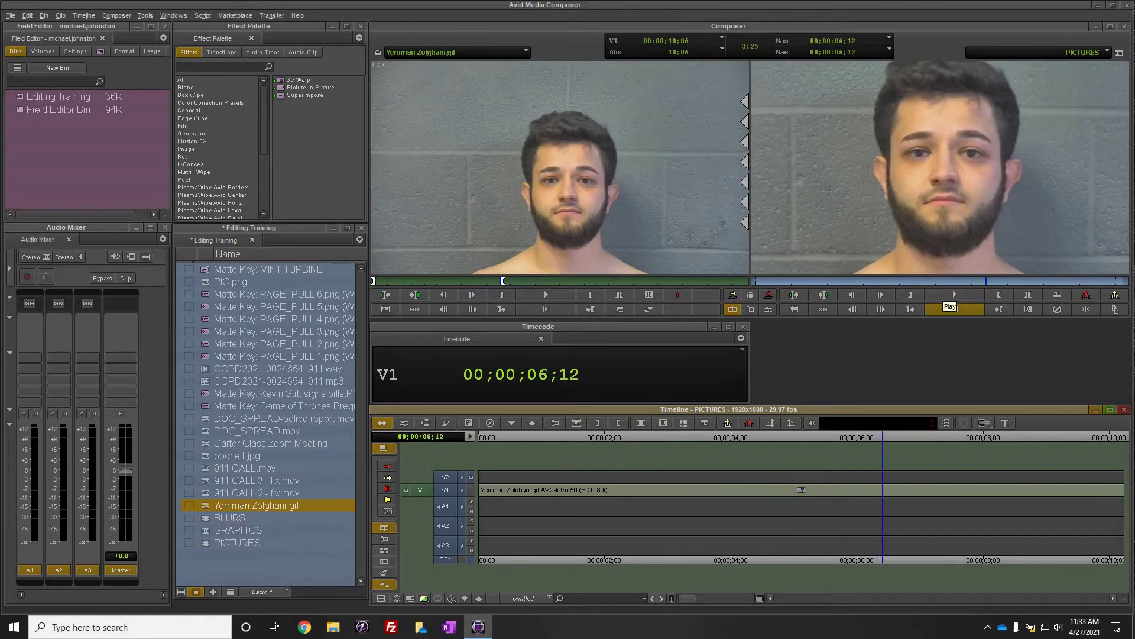
pyautogui.moveTo(532, 438)
pyautogui.mouseDown()
pyautogui.moveTo(520, 437)
pyautogui.moveTo(572, 437)
pyautogui.moveTo(531, 438)
pyautogui.mouseUp()
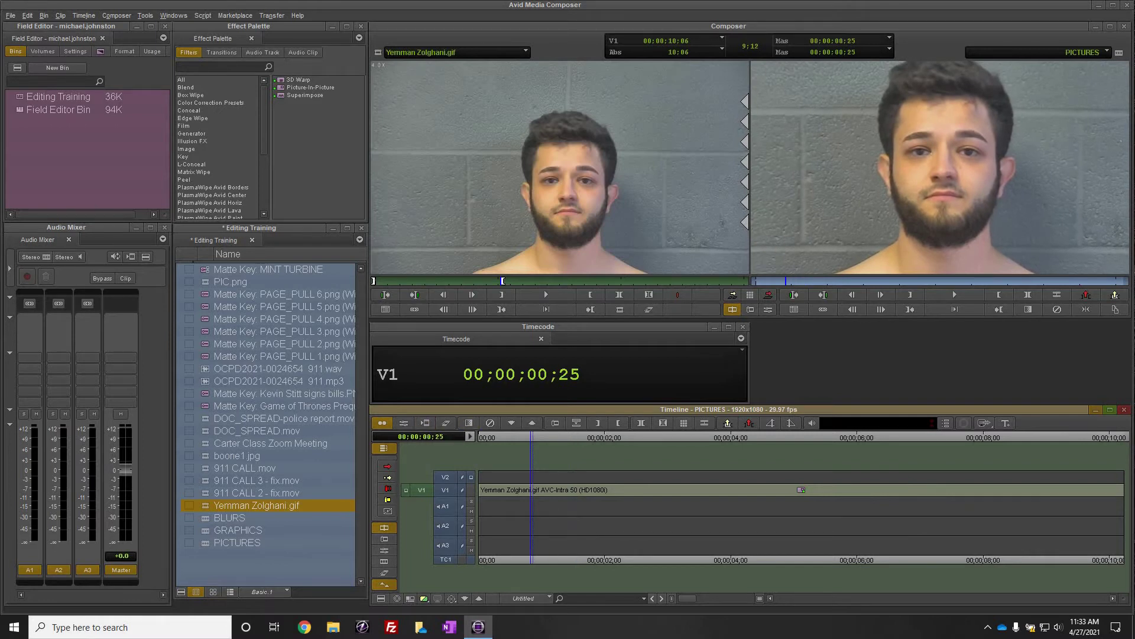
pyautogui.click(490, 423)
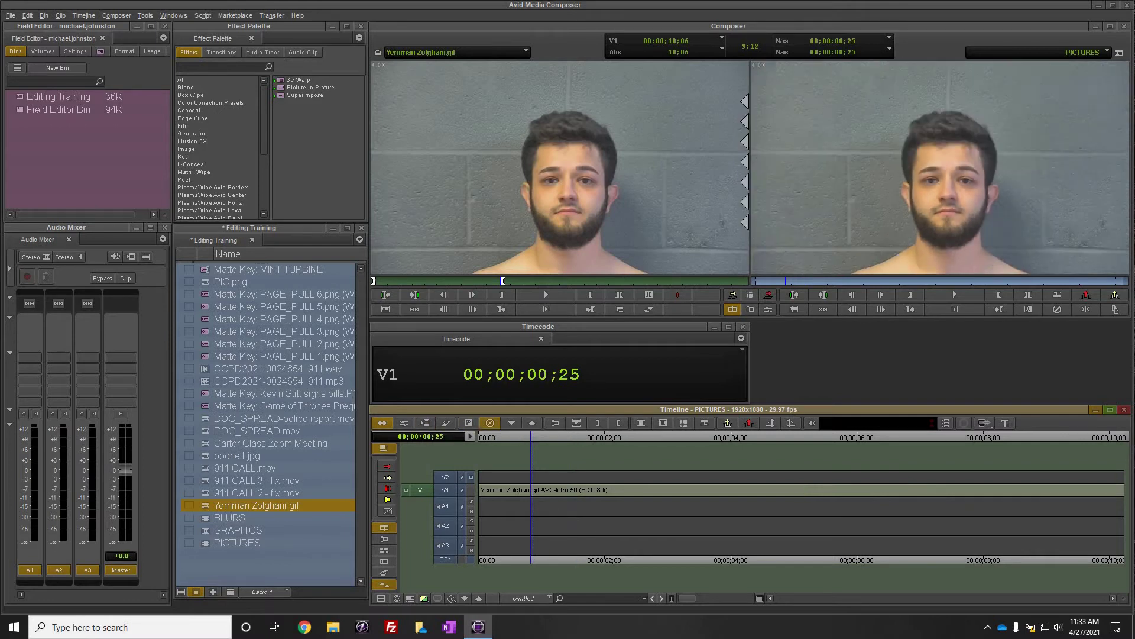
# Step: Patch the source video to V2 and edit the marked mugshot section there from the start of the sequence
pyautogui.press('Home')
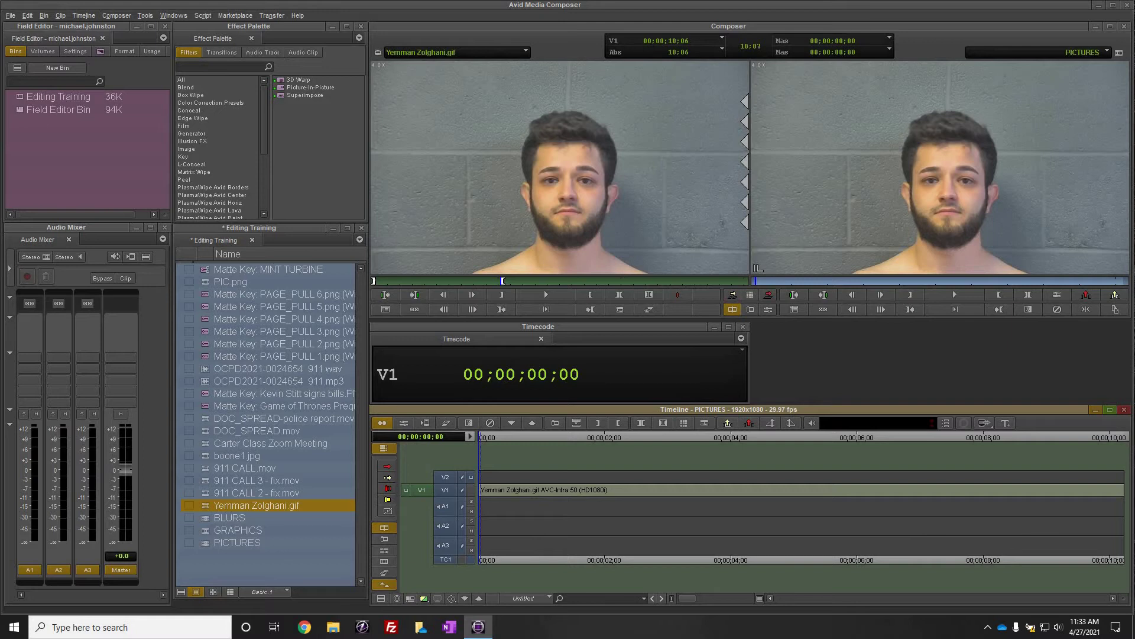
pyautogui.moveTo(422, 490); pyautogui.dragTo(445, 477)
pyautogui.click(445, 506)
pyautogui.click(446, 526)
pyautogui.click(446, 545)
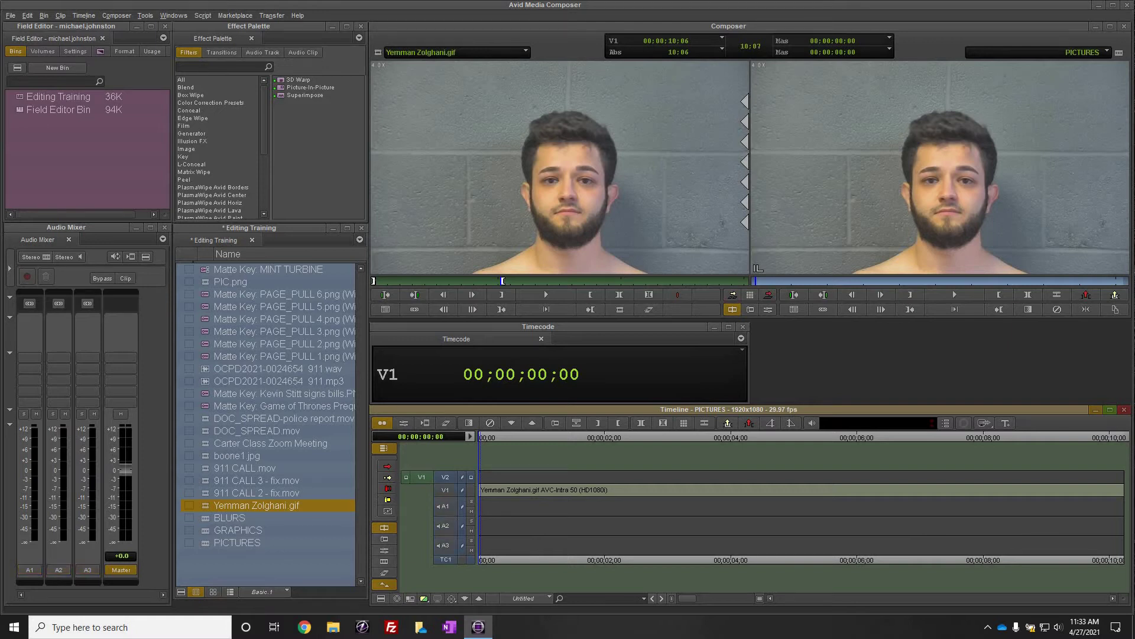
pyautogui.press('i')
pyautogui.press('b')
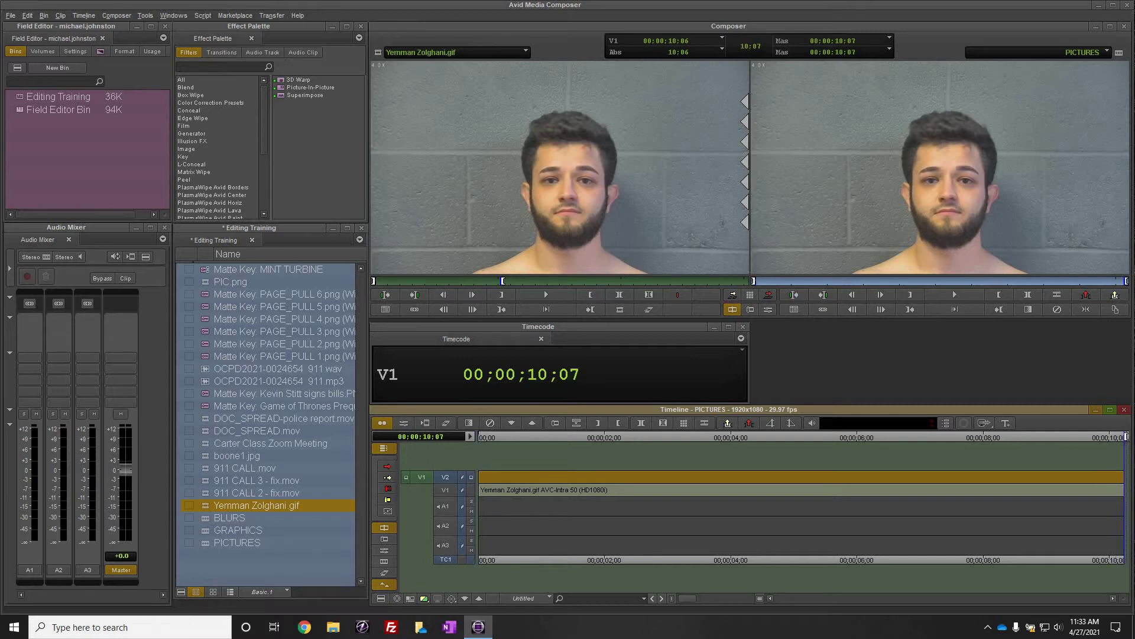
# Step: Apply a Picture-in-Picture effect to the lower mugshot clip on V1 and set its scaling to 400
pyautogui.click(672, 437)
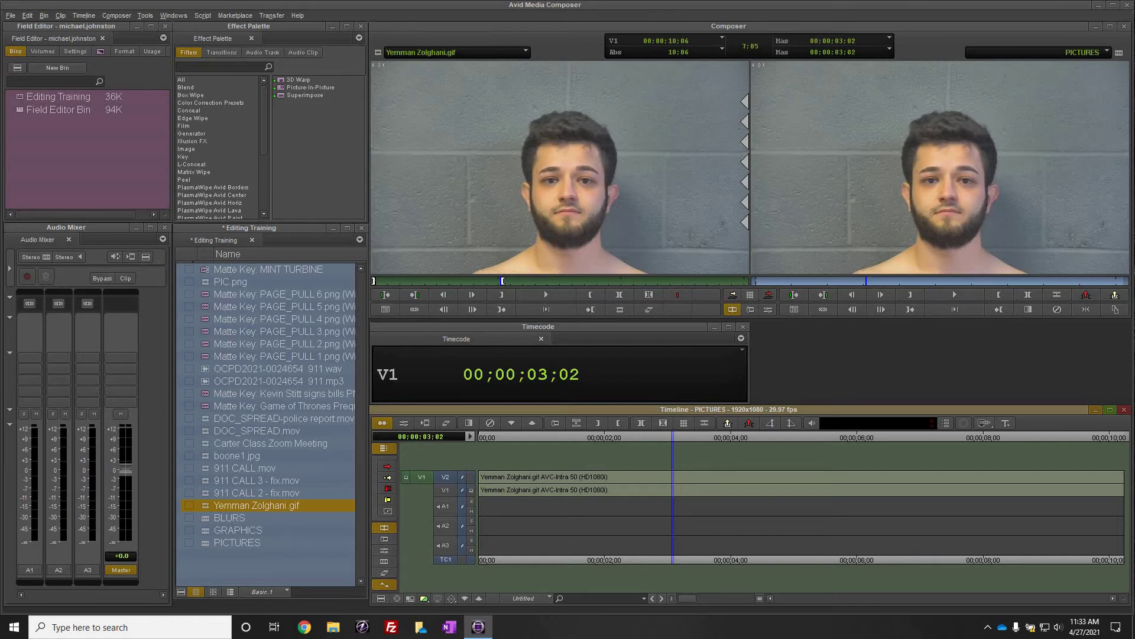
pyautogui.click(186, 88)
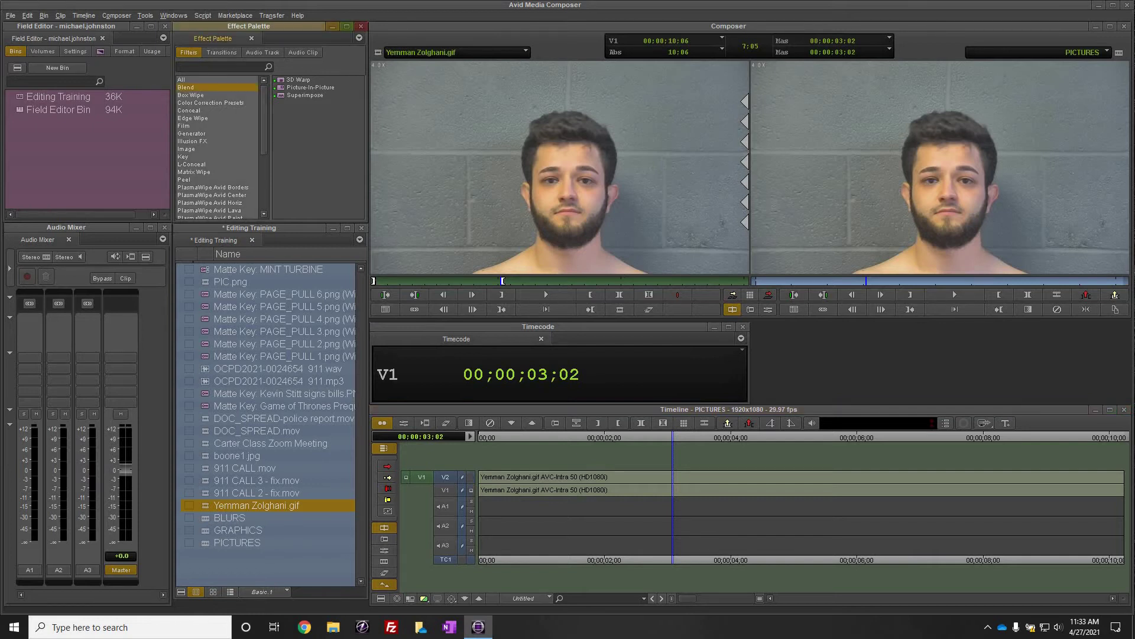
pyautogui.moveTo(281, 87); pyautogui.dragTo(591, 490)
pyautogui.doubleClick(310, 87)
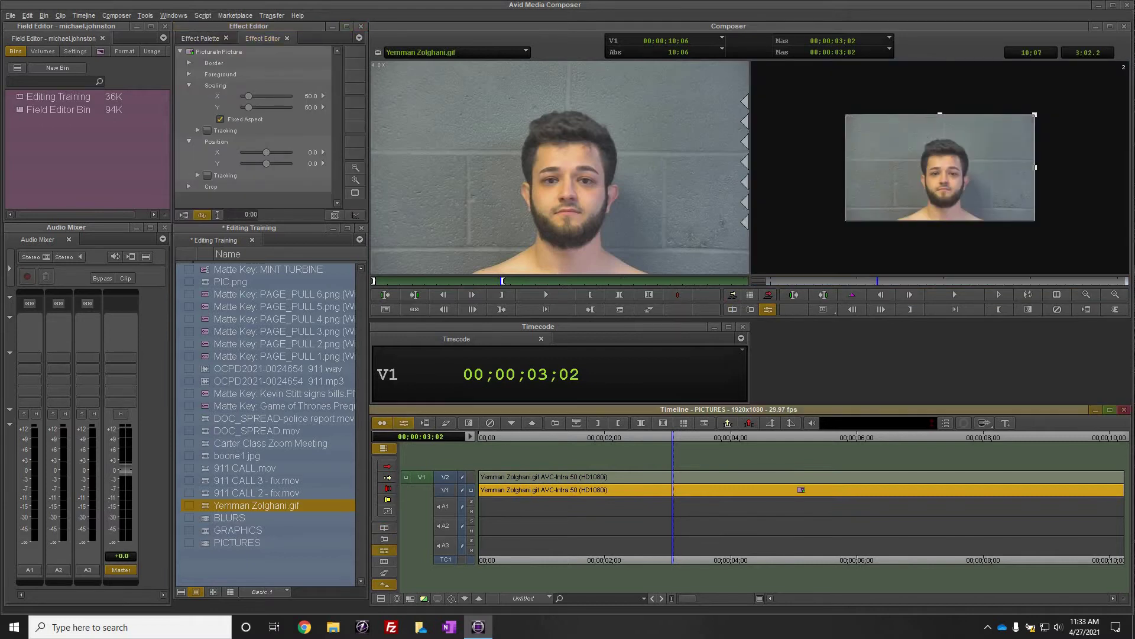
pyautogui.moveTo(248, 97); pyautogui.dragTo(289, 97)
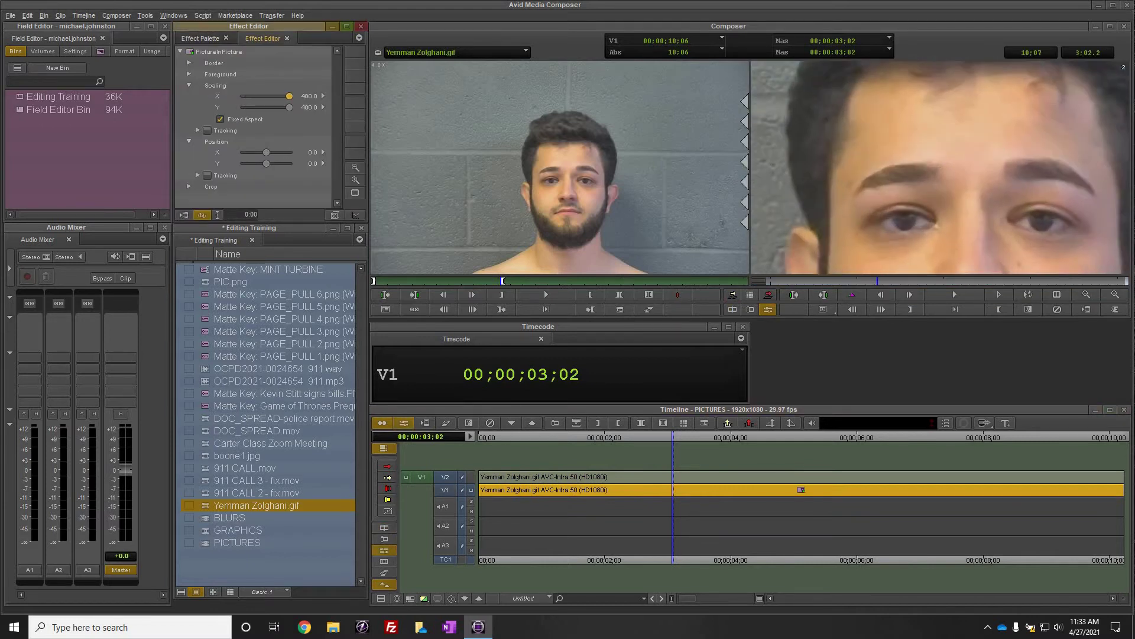
# Step: Reposition the enlarged V1 picture to X about -109 and Y about -648 so the face fills the frame
pyautogui.moveTo(266, 153); pyautogui.dragTo(265, 153)
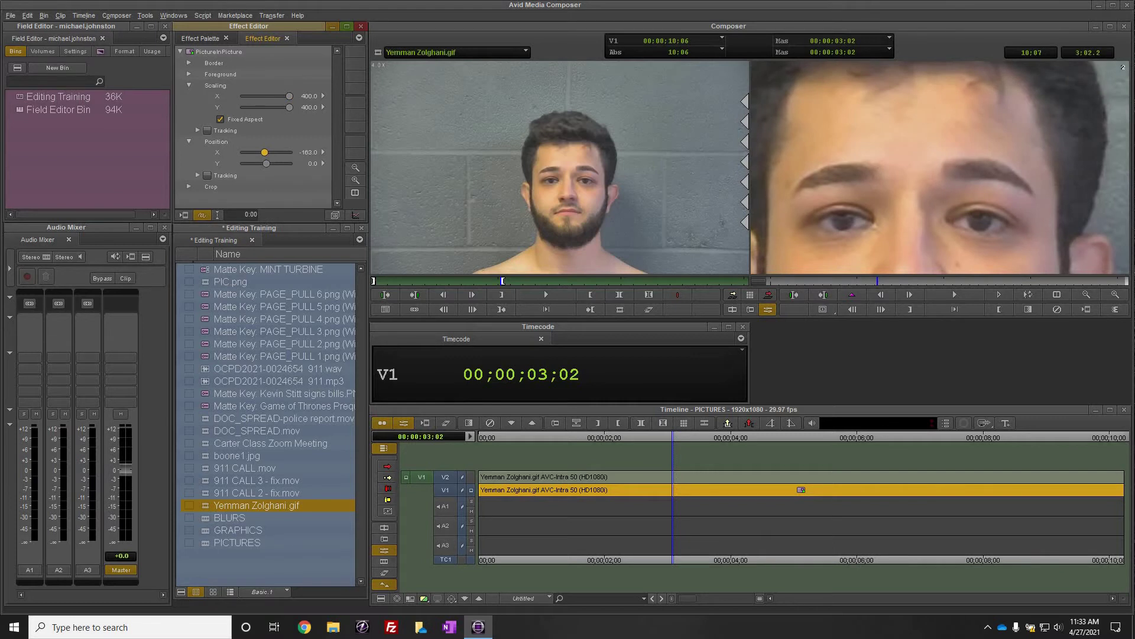
pyautogui.press('Left')
pyautogui.press('Left')
pyautogui.press('Left')
pyautogui.press('Left')
pyautogui.press('Left')
pyautogui.press('Left')
pyautogui.press('Left')
pyautogui.press('Left')
pyautogui.press('Left')
pyautogui.press('Left')
pyautogui.press('Left')
pyautogui.moveTo(264, 152); pyautogui.dragTo(265, 152)
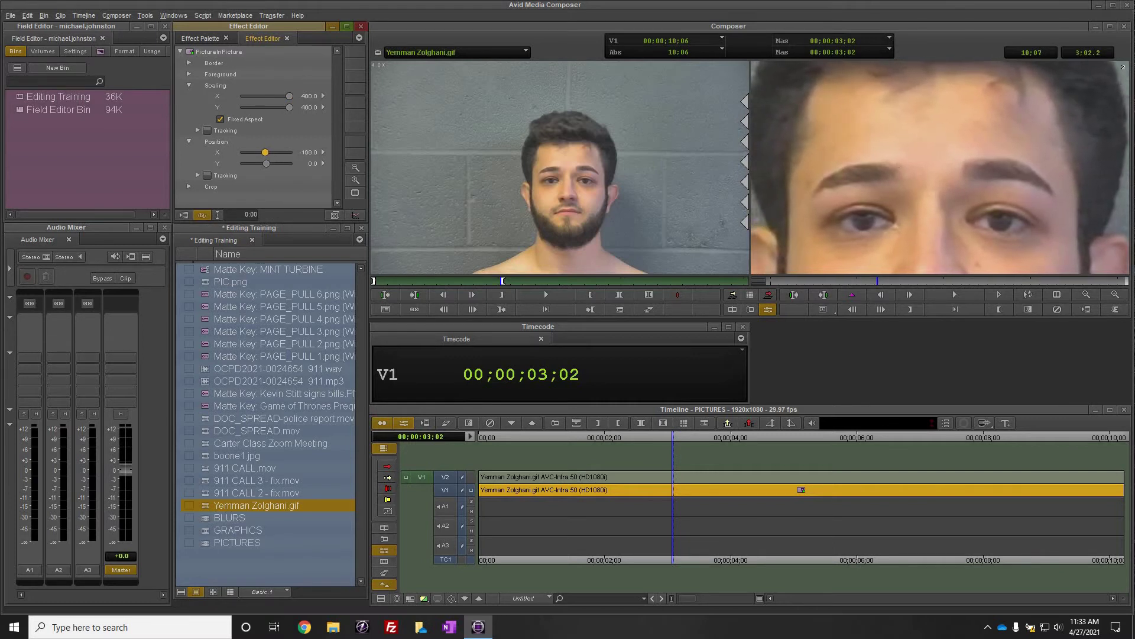
pyautogui.moveTo(266, 163); pyautogui.dragTo(261, 163)
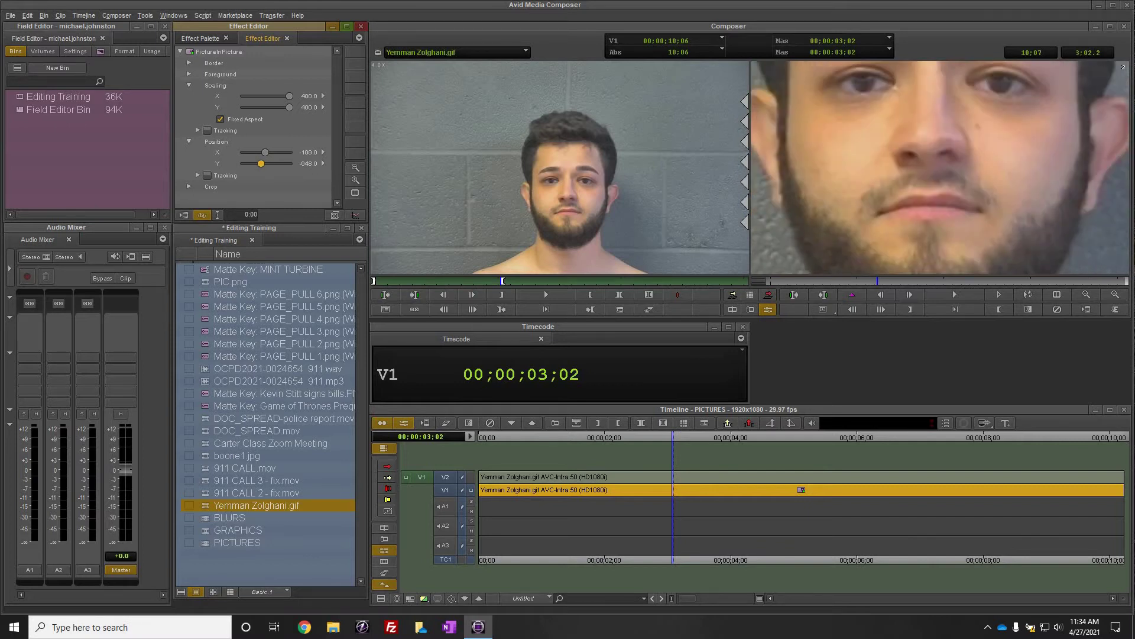
# Step: Expand the V1 clip's nested layers in the timeline and apply the Blur Effect to the nested mugshot clip
pyautogui.doubleClick(708, 489)
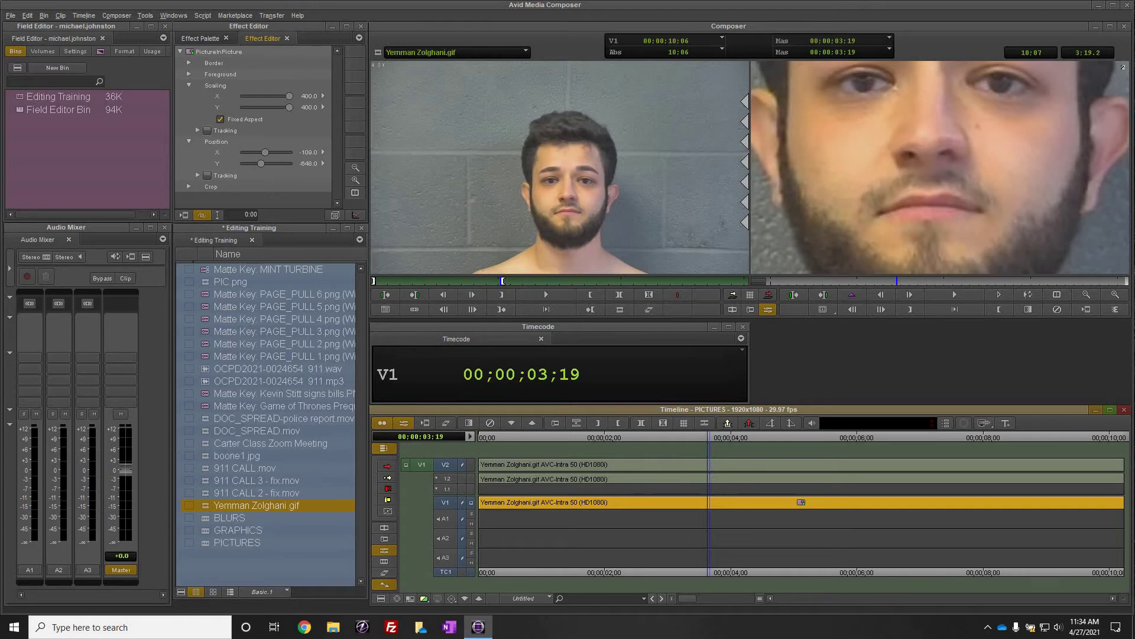
pyautogui.click(201, 38)
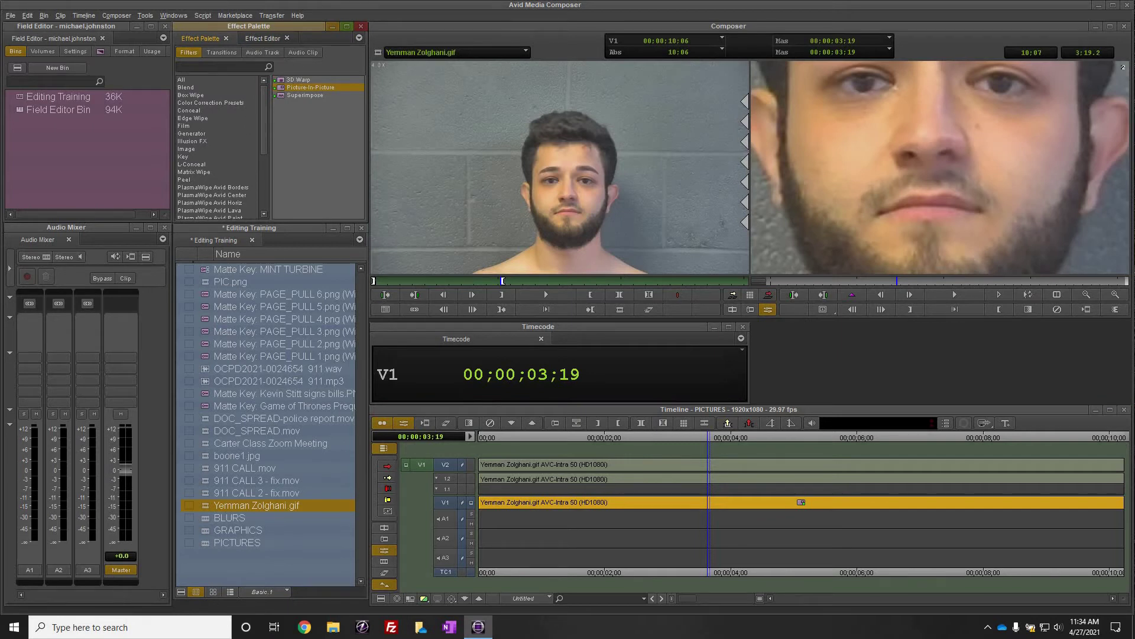
pyautogui.click(186, 149)
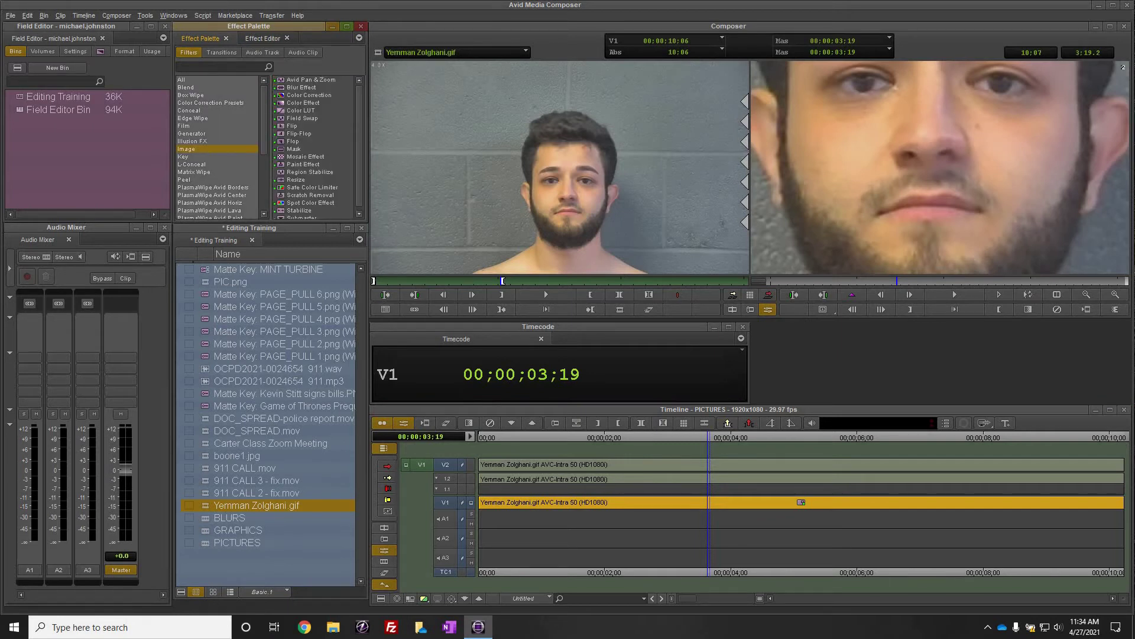
pyautogui.click(301, 88)
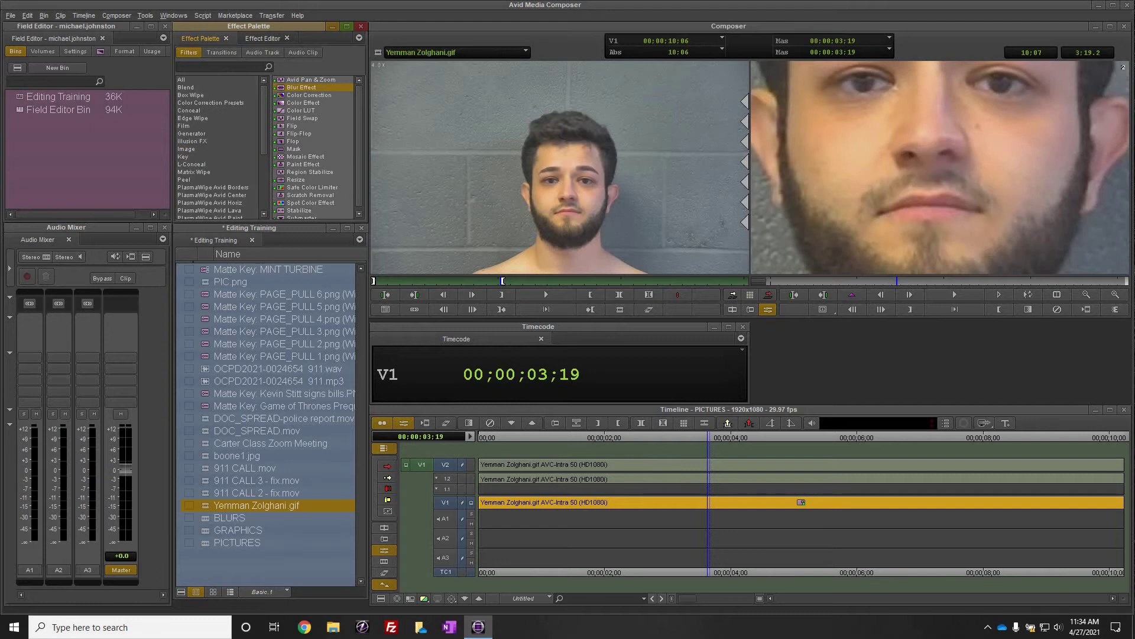
pyautogui.moveTo(591, 502); pyautogui.dragTo(592, 479)
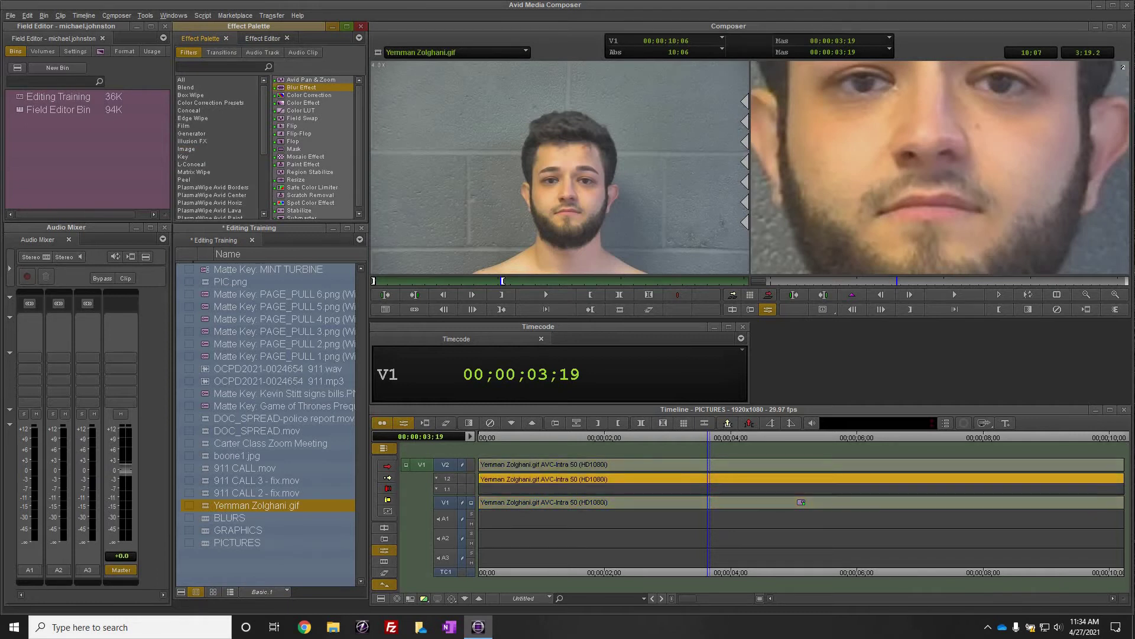
# Step: Draw a blur rectangle covering the whole frame on the nested clip
pyautogui.moveTo(708, 479); pyautogui.dragTo(729, 479)
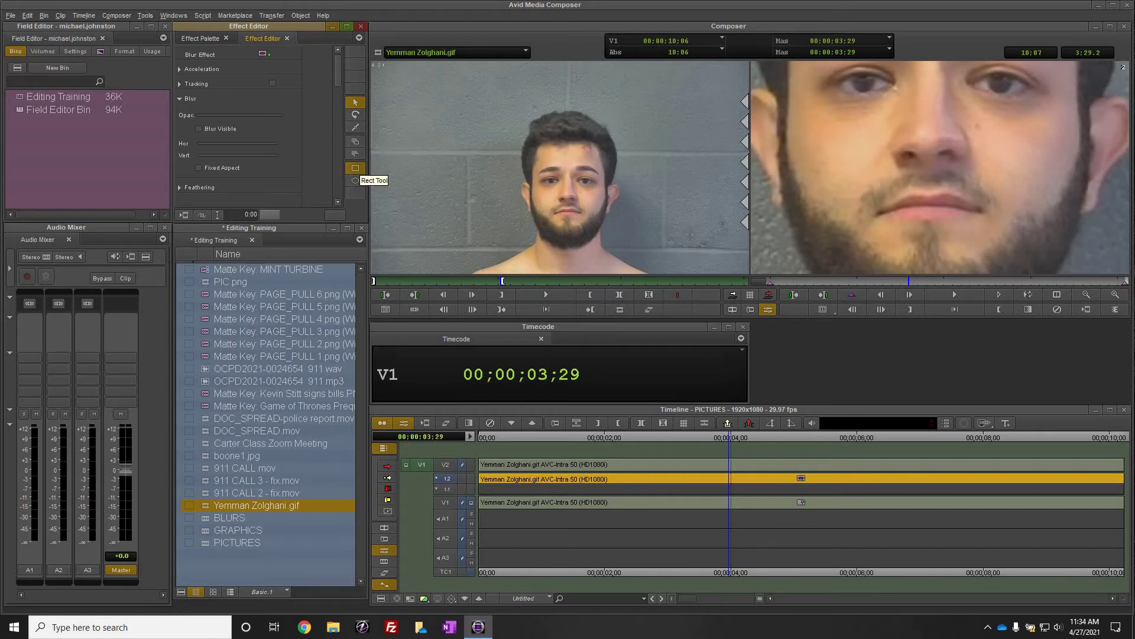
pyautogui.click(356, 168)
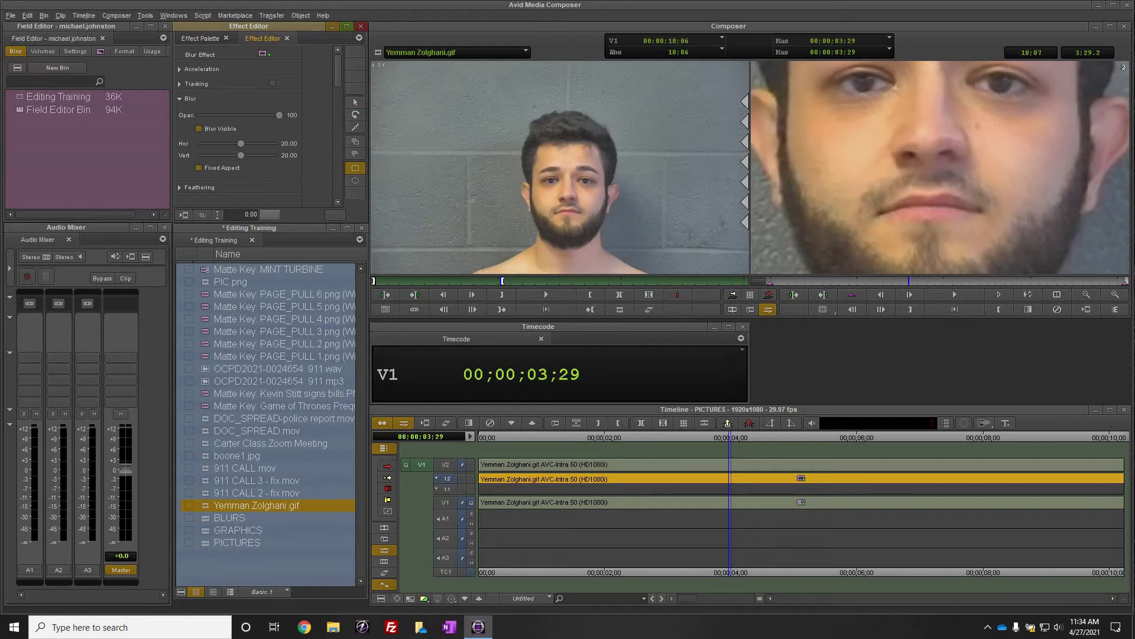
pyautogui.moveTo(752, 61); pyautogui.dragTo(1128, 274)
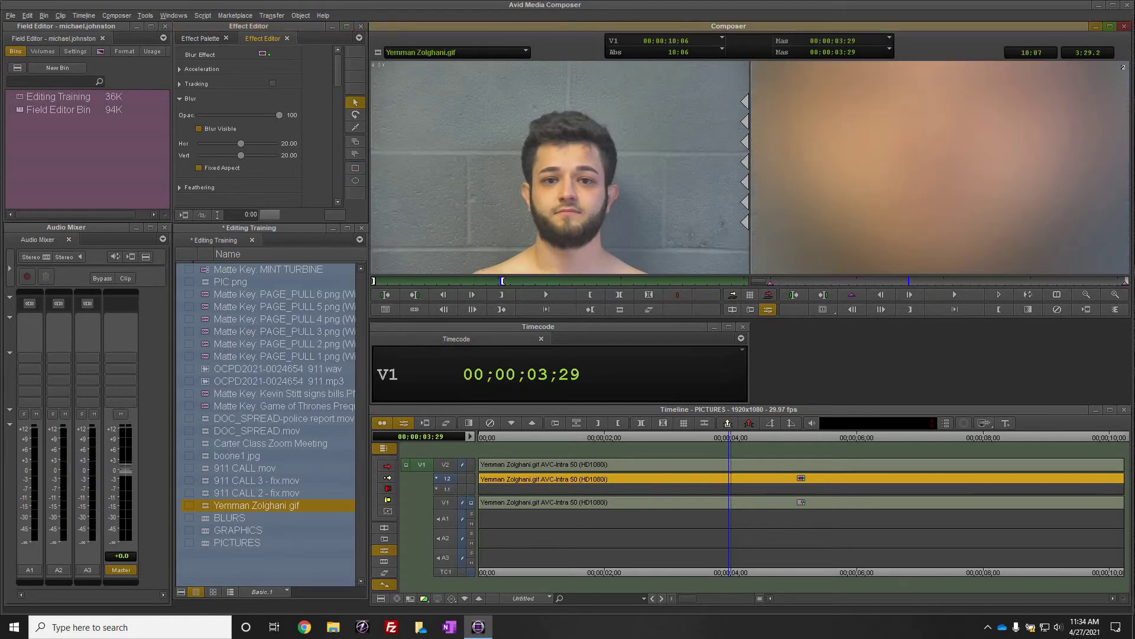
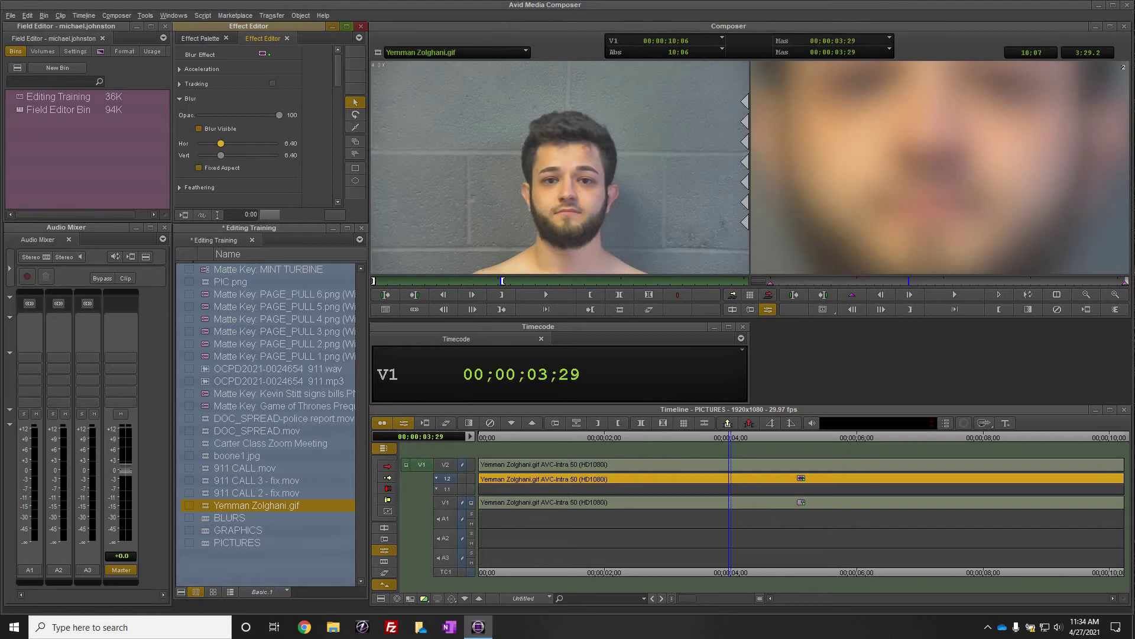
# Step: Set the nested clip's horizontal and vertical blur to 13.50, and collapse the V1 clip's nested layers
pyautogui.moveTo(223, 144); pyautogui.dragTo(232, 143)
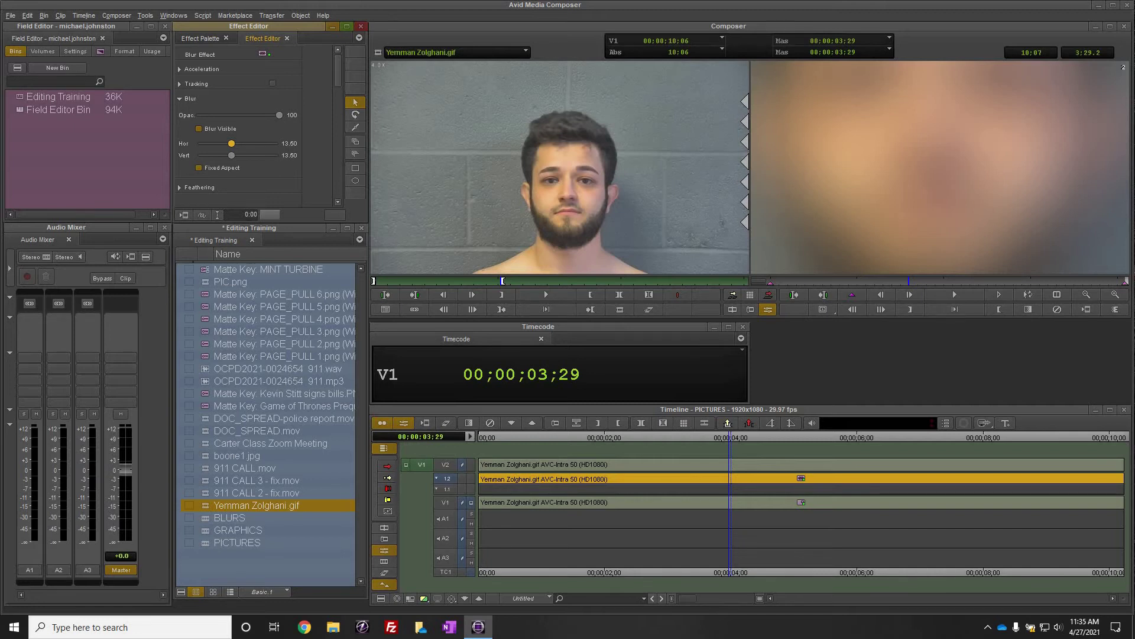
pyautogui.doubleClick(682, 502)
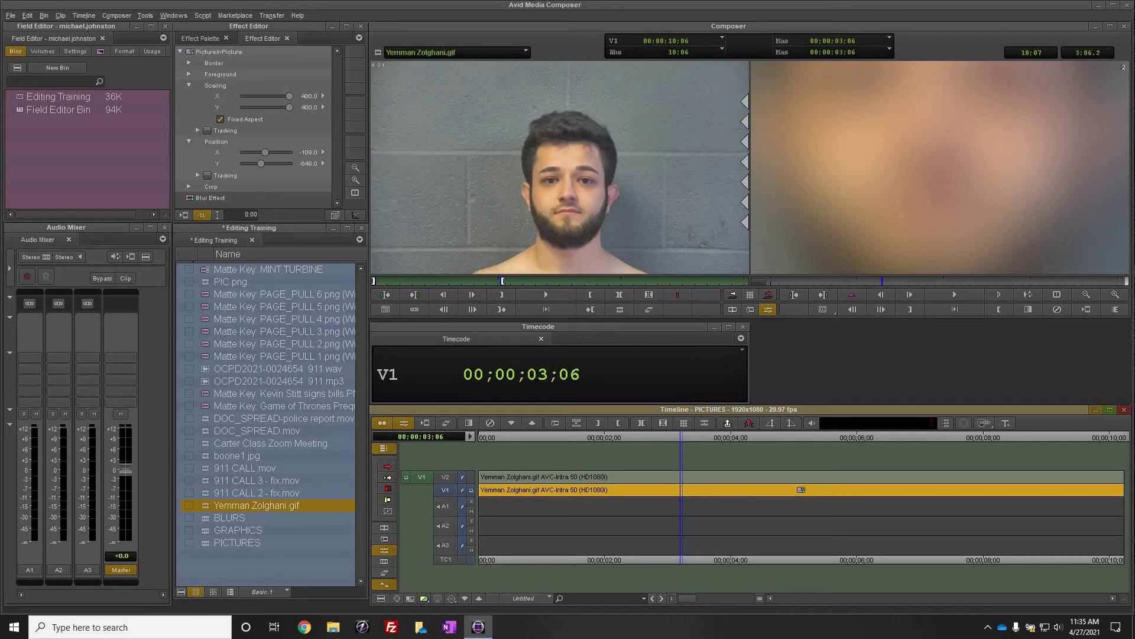
# Step: Turn on monitoring for V2 and apply the Picture-in-Picture effect to the mugshot clip on V2
pyautogui.click(472, 477)
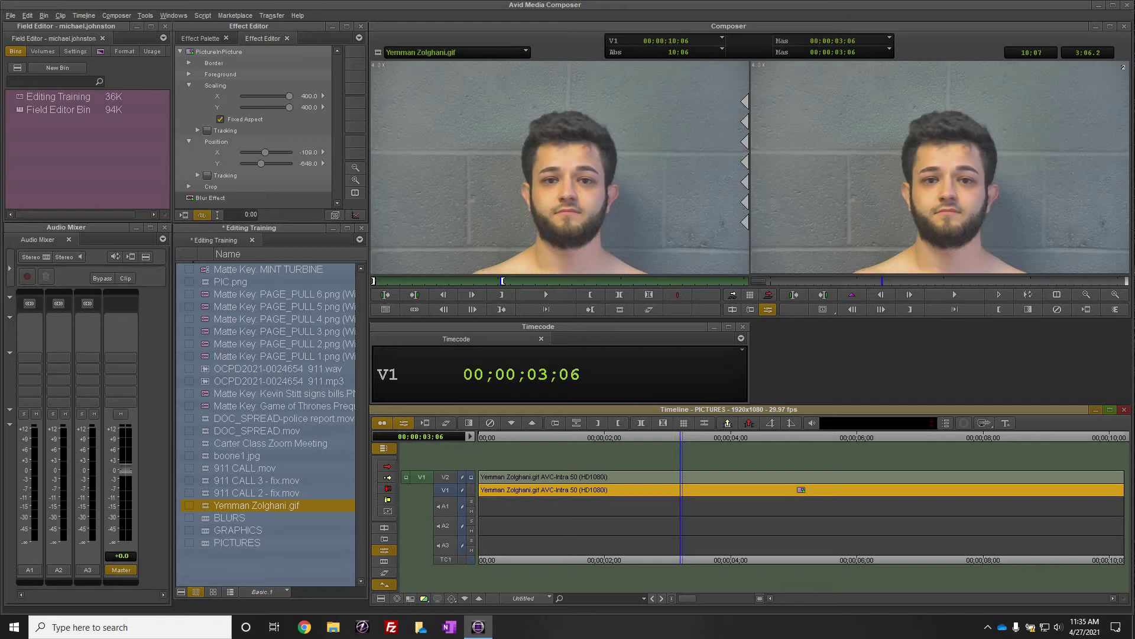
pyautogui.hotkey('ctrl', 'shift', 'a')
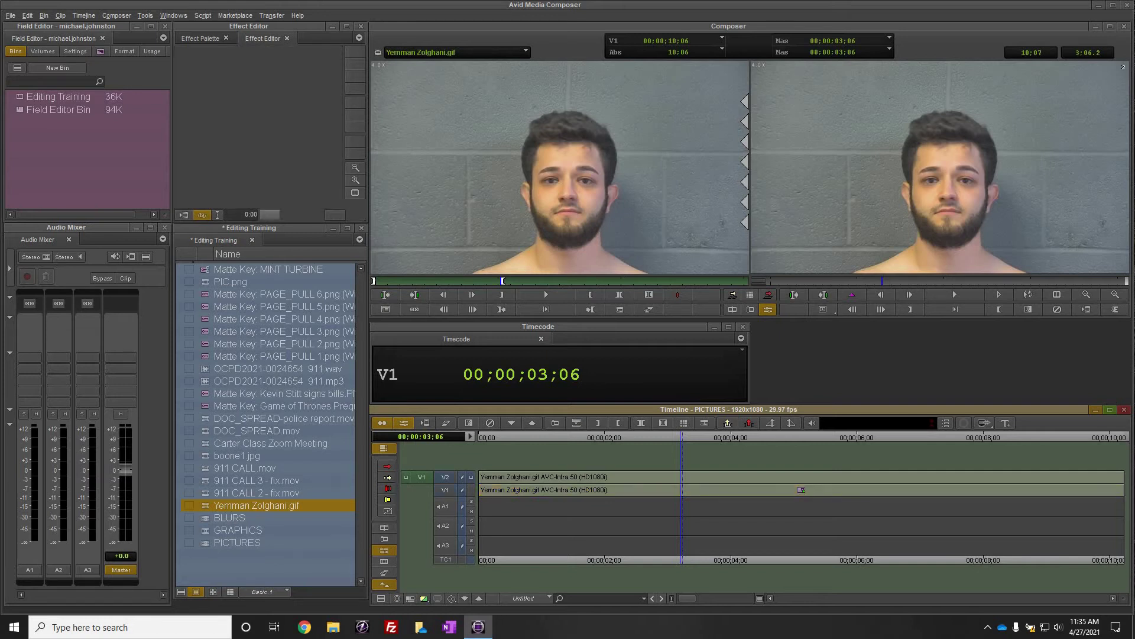
pyautogui.moveTo(633, 438); pyautogui.dragTo(672, 437)
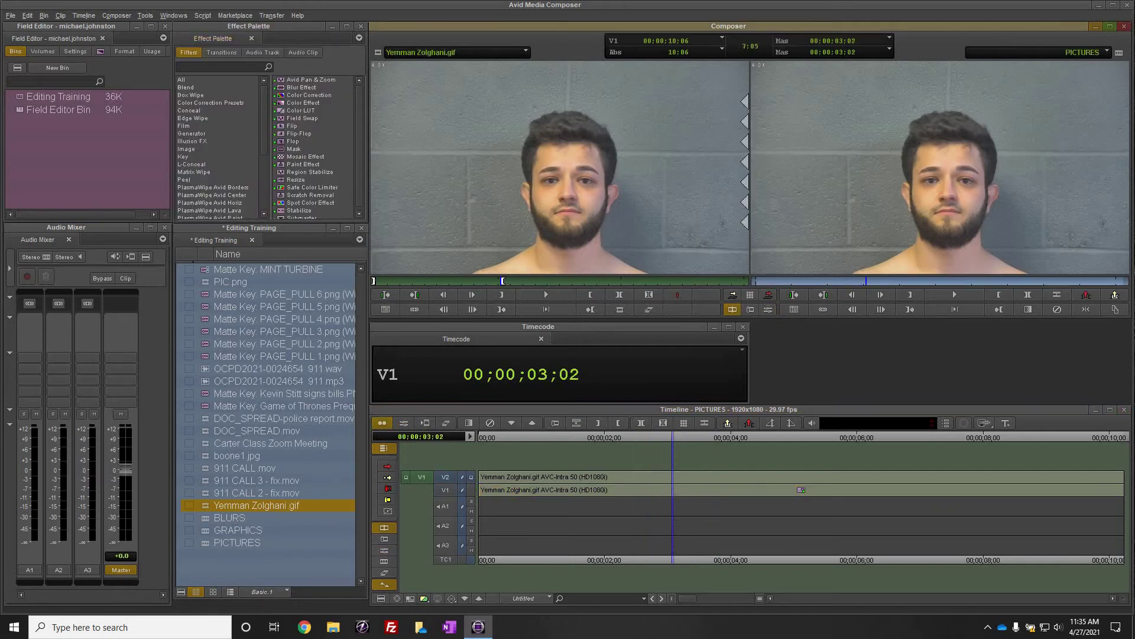
pyautogui.click(186, 87)
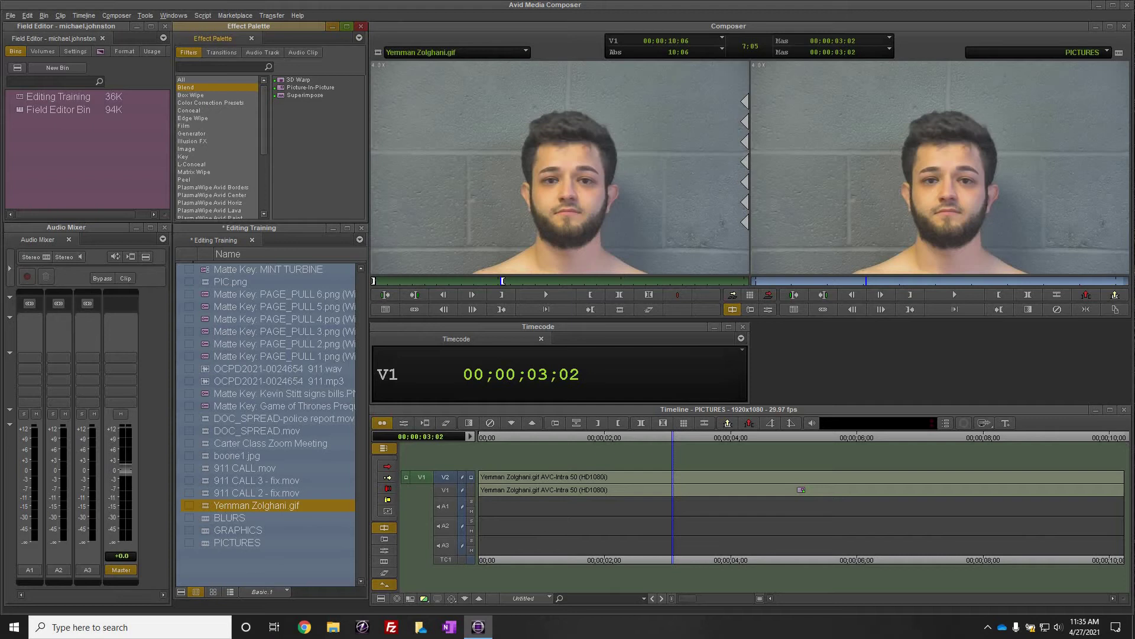
pyautogui.click(282, 87)
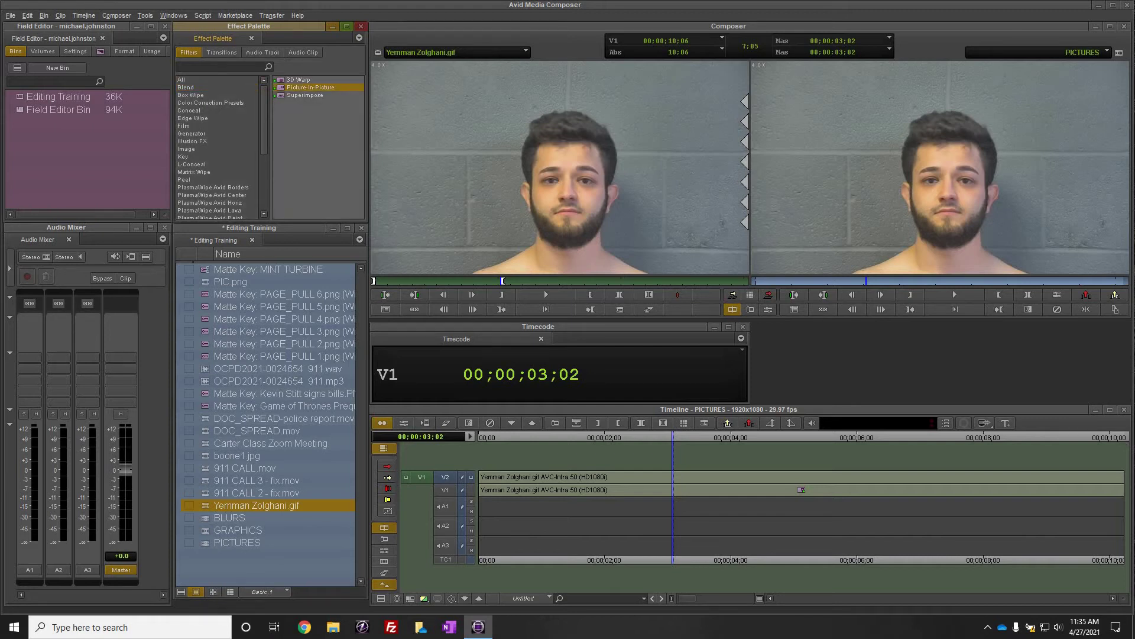
pyautogui.moveTo(282, 88); pyautogui.dragTo(621, 477)
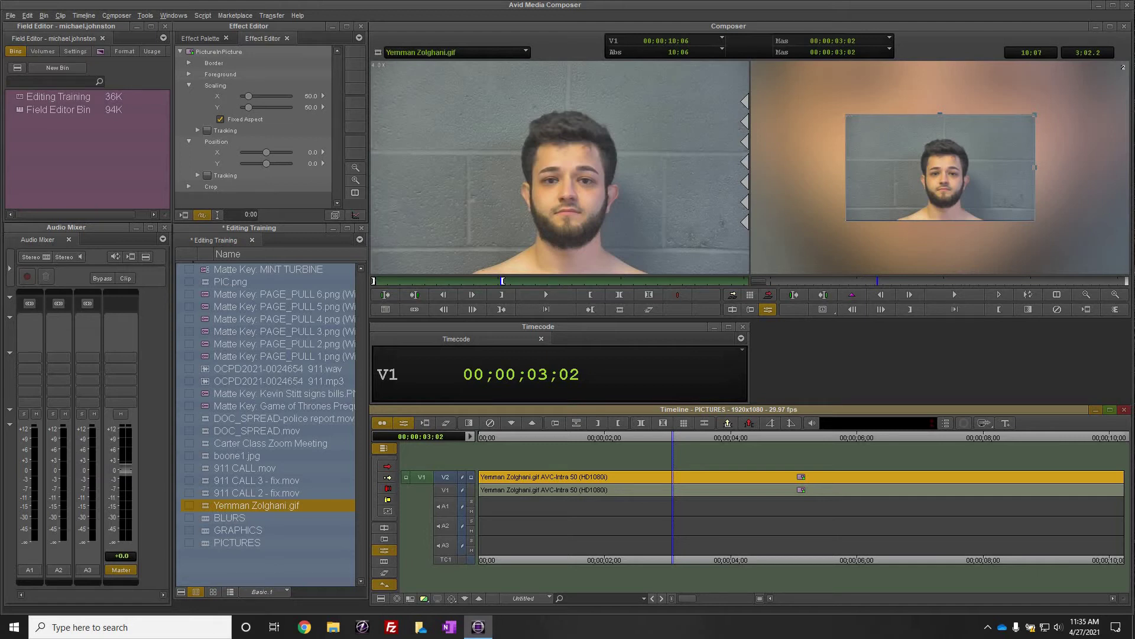
# Step: Crop the V2 picture closely around the man: top about 202, left about 324 and right about -297
pyautogui.click(189, 186)
pyautogui.scroll(-2, 255, 127)
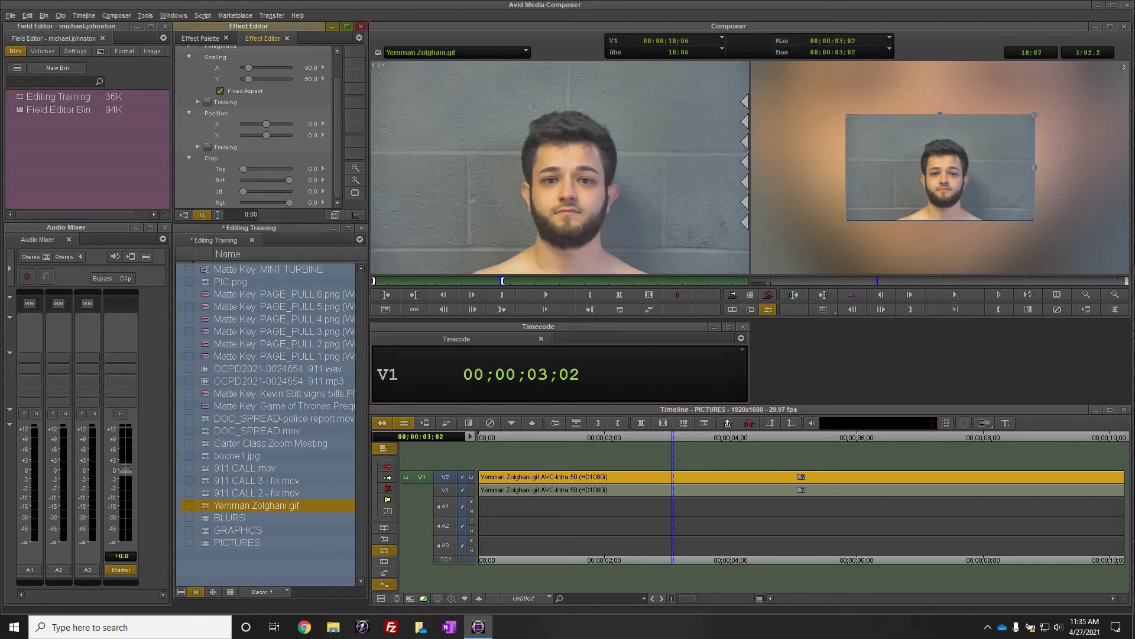
pyautogui.moveTo(243, 191); pyautogui.dragTo(252, 169)
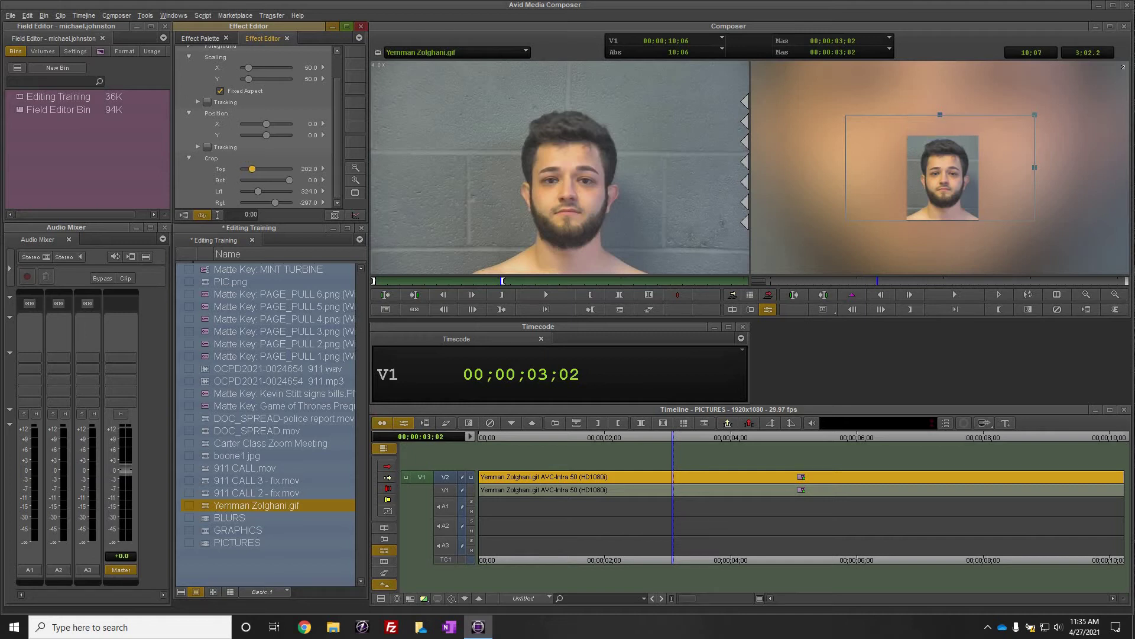
# Step: Scale the cropped V2 picture to 118 and reposition it to X about -18 and Y about -128
pyautogui.moveTo(248, 68); pyautogui.dragTo(257, 68)
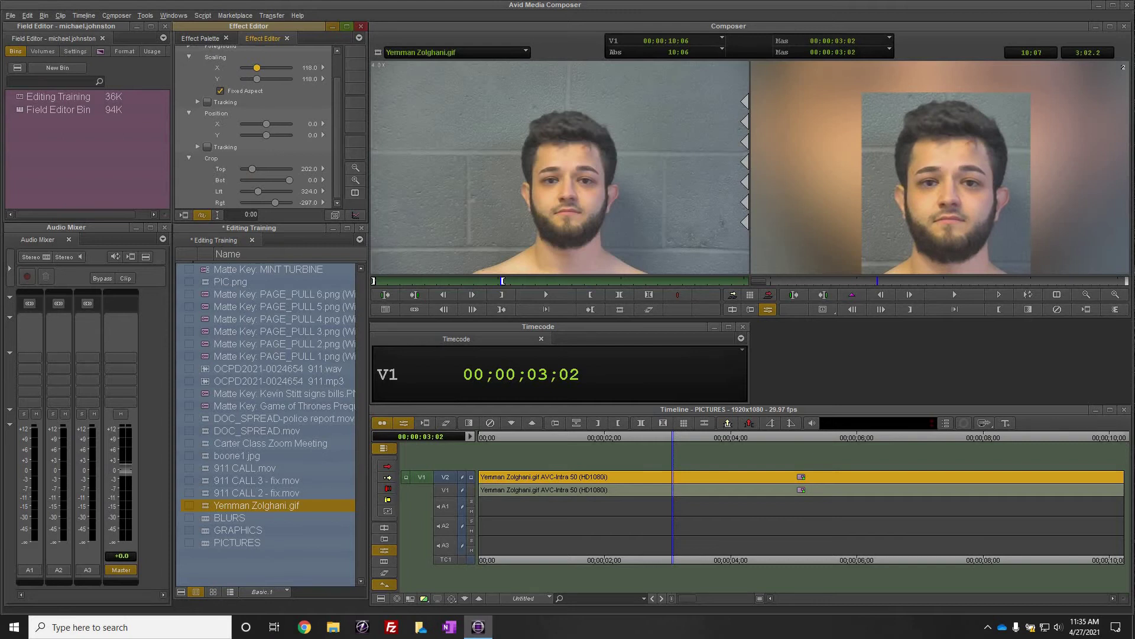
pyautogui.moveTo(266, 135); pyautogui.dragTo(266, 123)
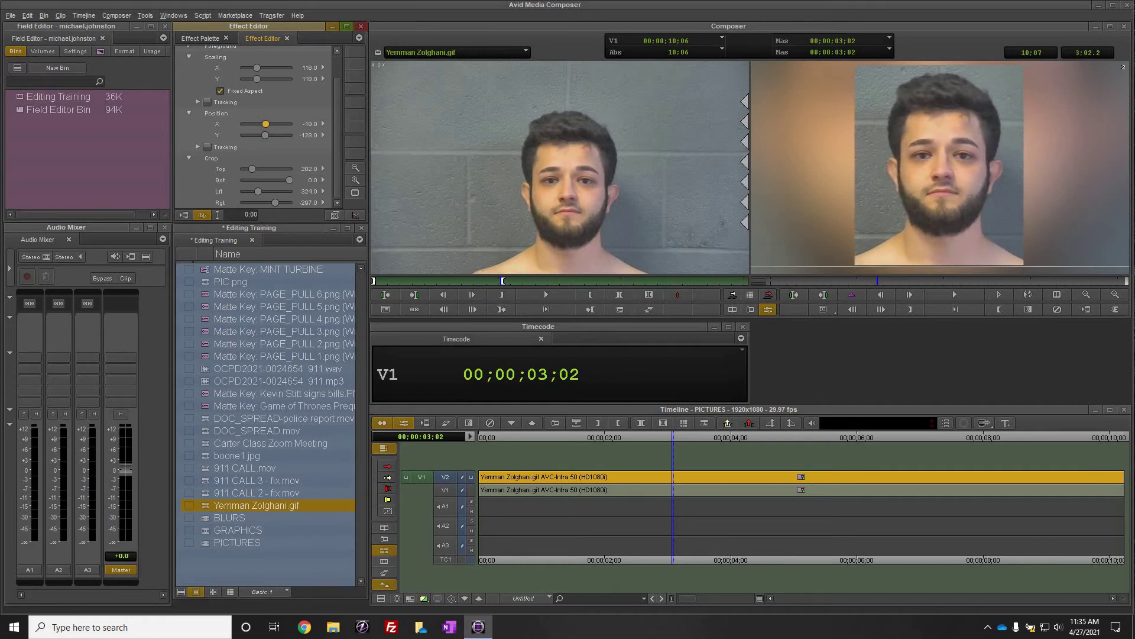
pyautogui.click(627, 437)
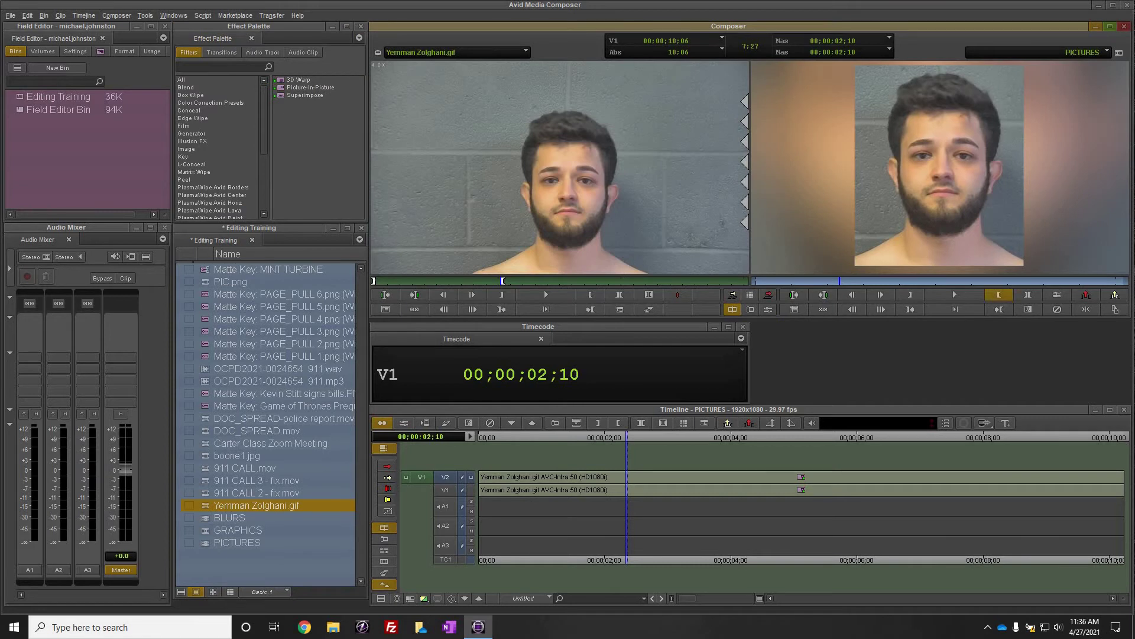
# Step: Give the V2 Picture-in-Picture a border with a width of 2
pyautogui.click(403, 424)
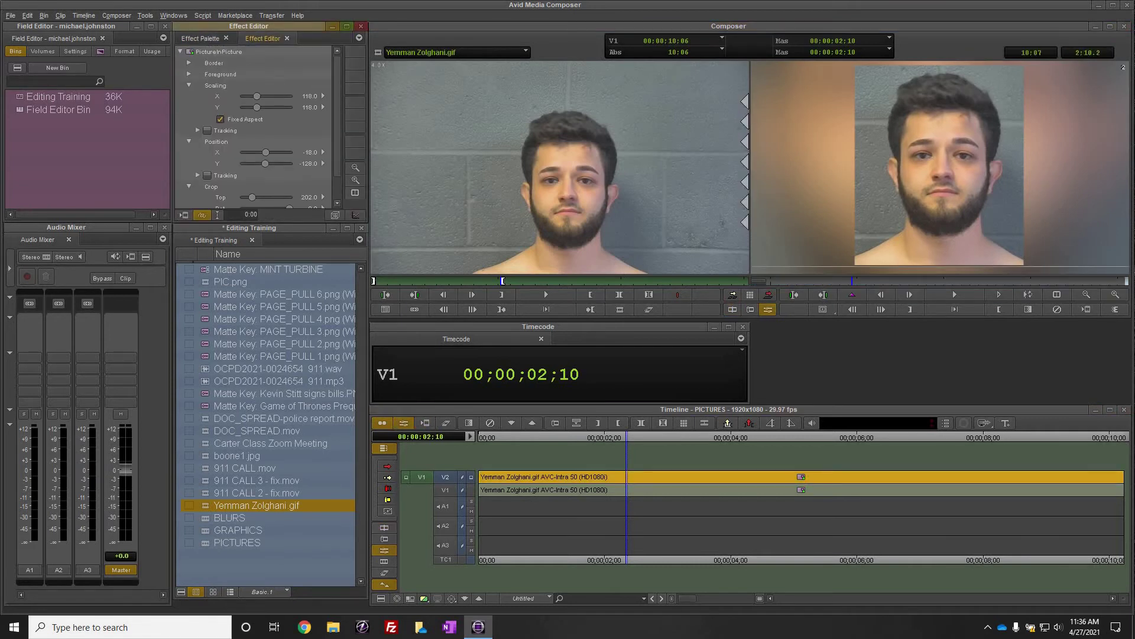
pyautogui.click(189, 63)
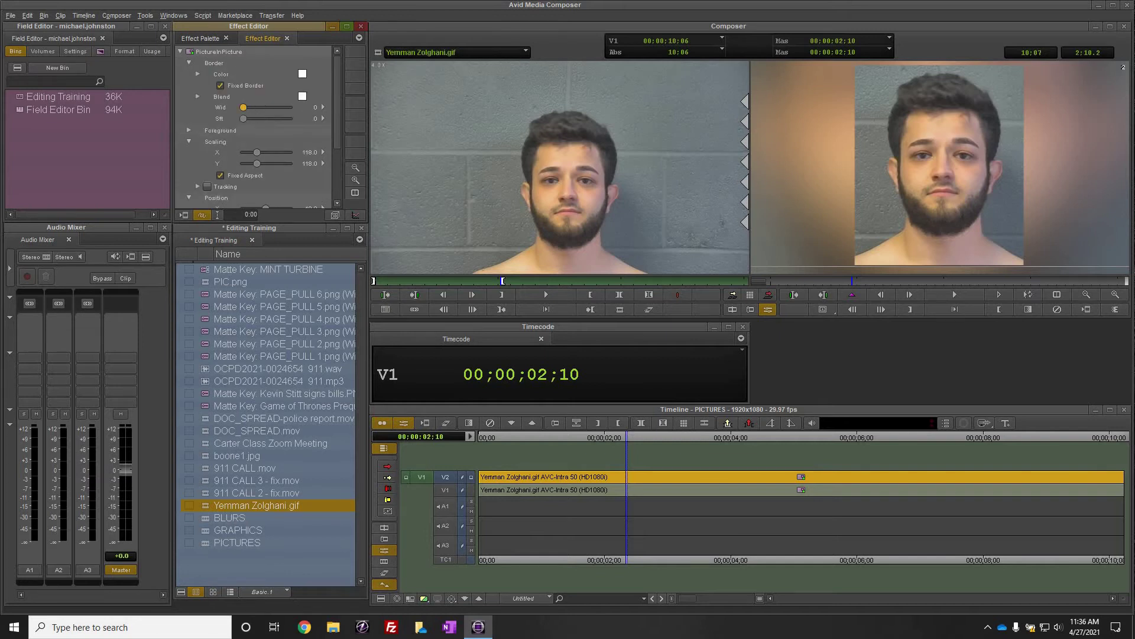
pyautogui.press('Right')
pyautogui.press('Right')
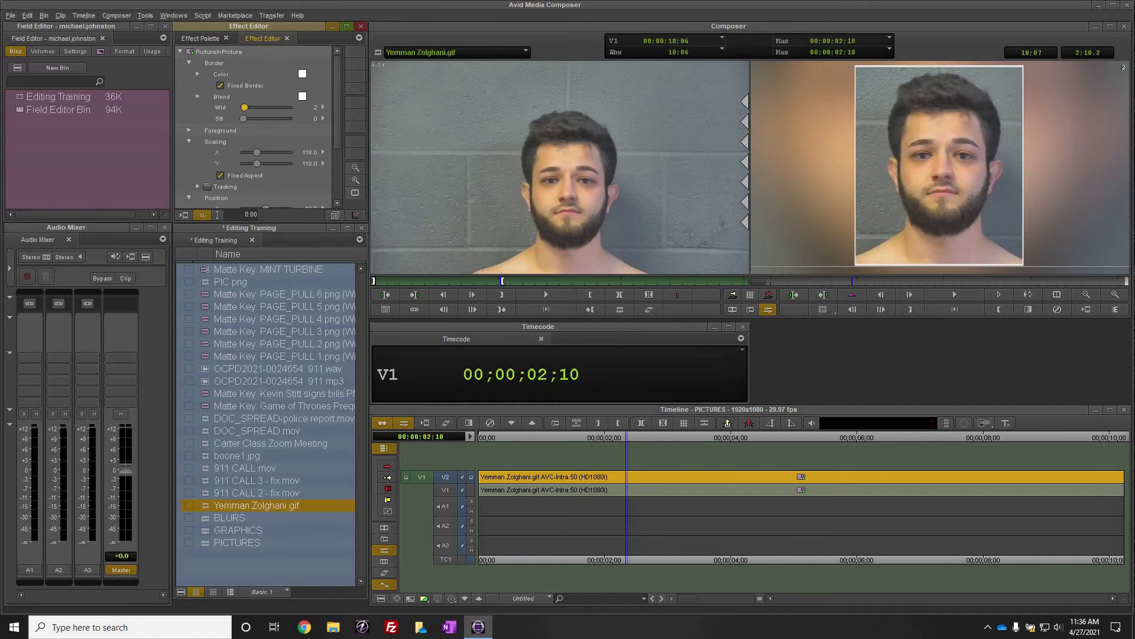
# Step: Set both the blend color and the main color of the V2 picture's border to dark red, #aa0000
pyautogui.click(302, 74)
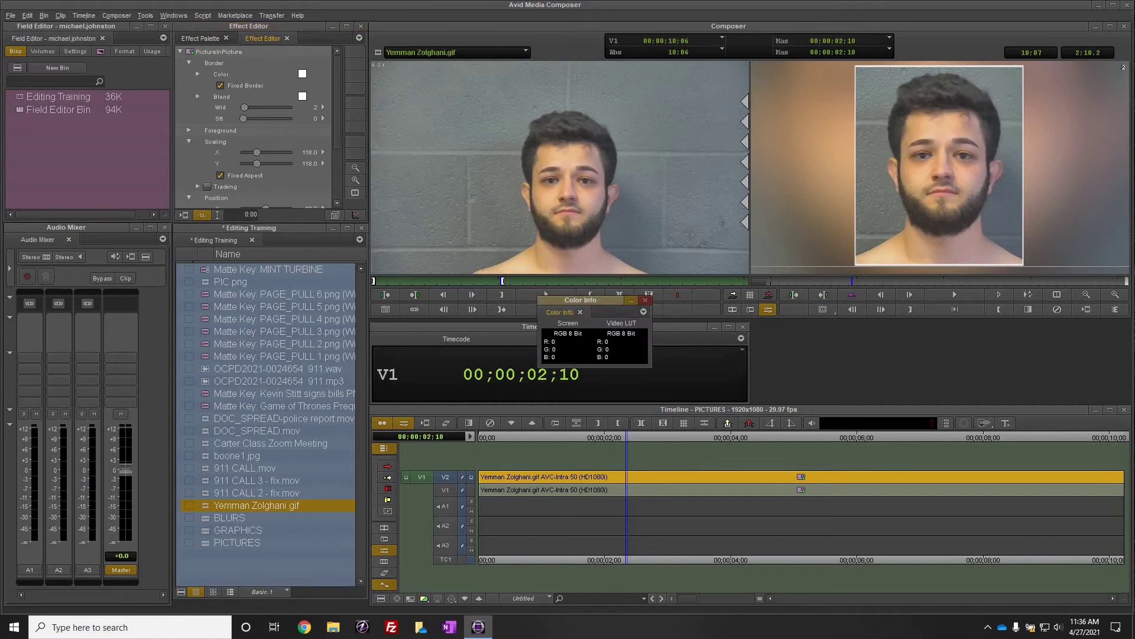
pyautogui.click(302, 74)
pyautogui.click(645, 300)
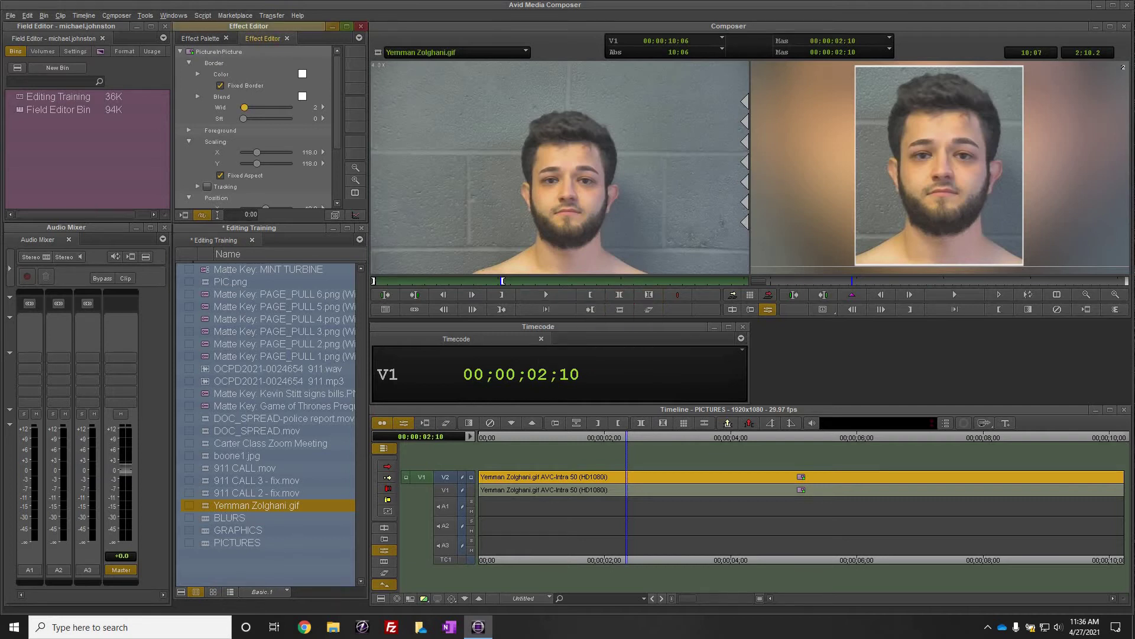
pyautogui.click(302, 74)
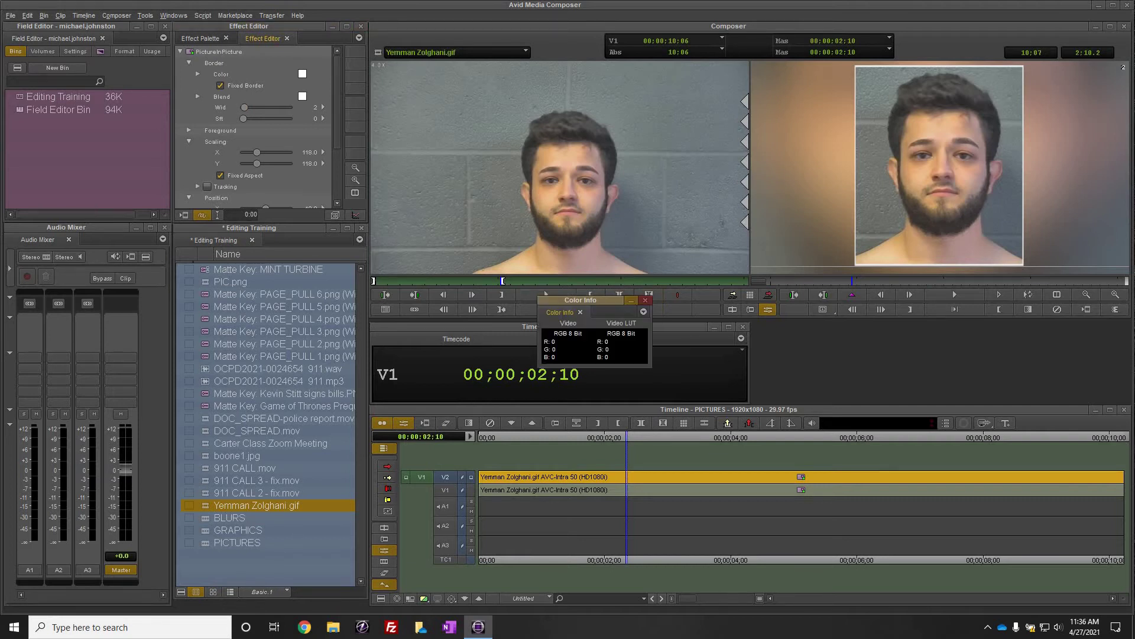
pyautogui.doubleClick(302, 74)
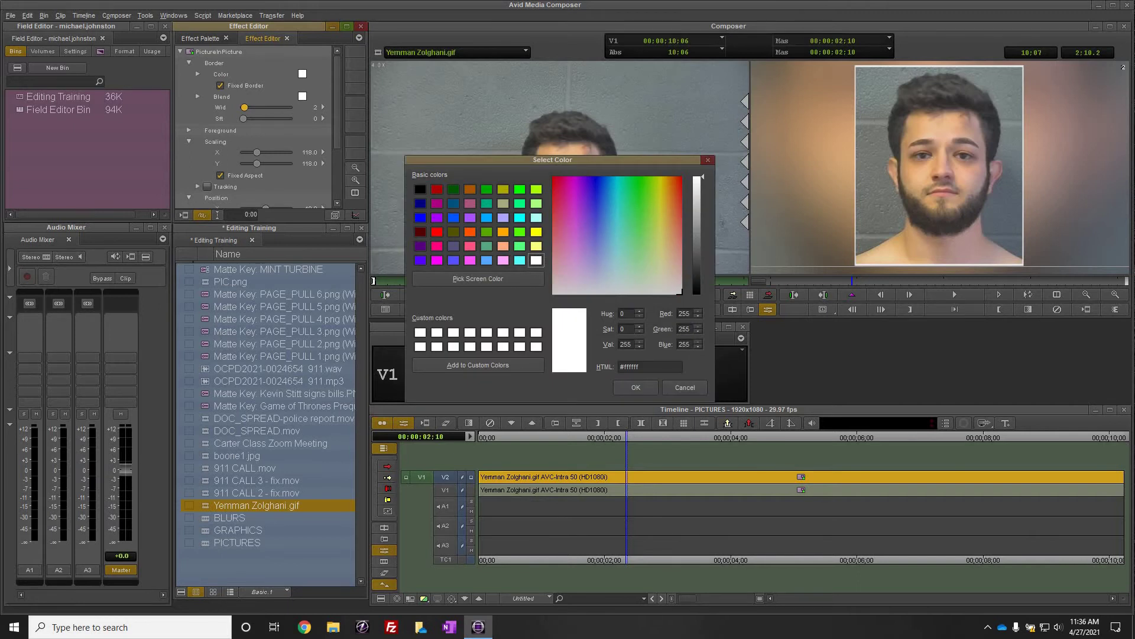
pyautogui.click(437, 189)
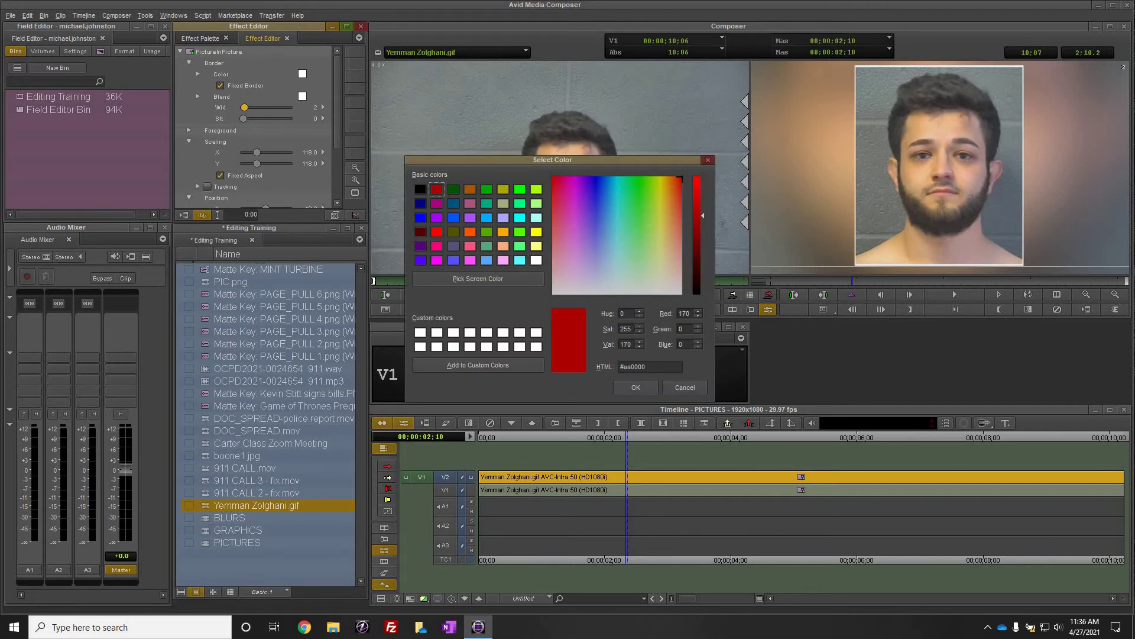
pyautogui.click(636, 387)
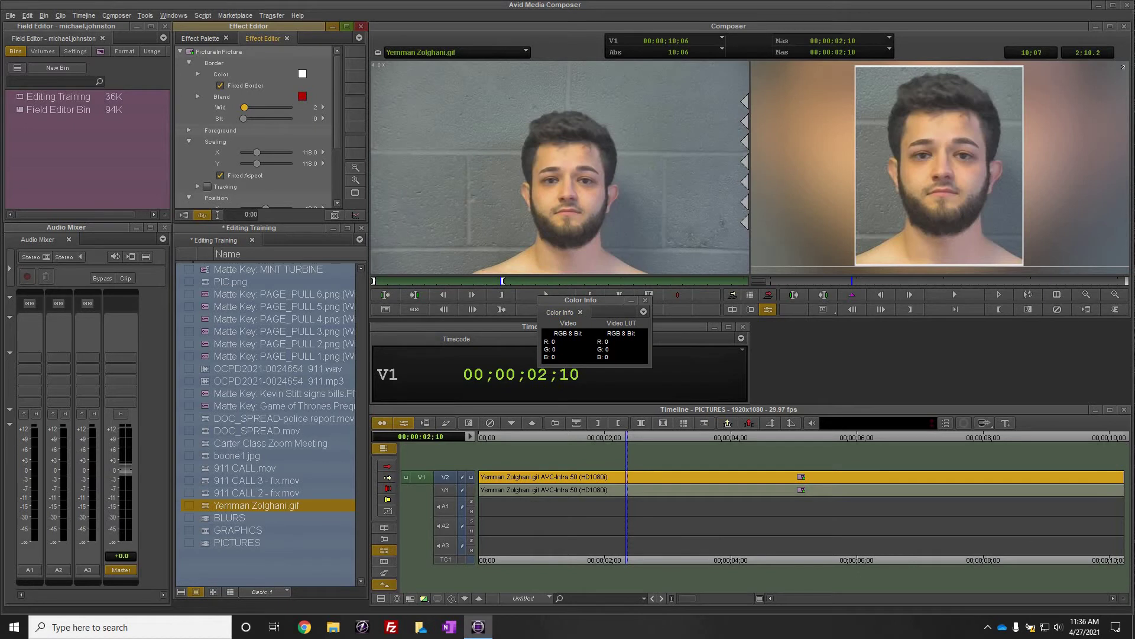
pyautogui.doubleClick(302, 74)
pyautogui.click(436, 189)
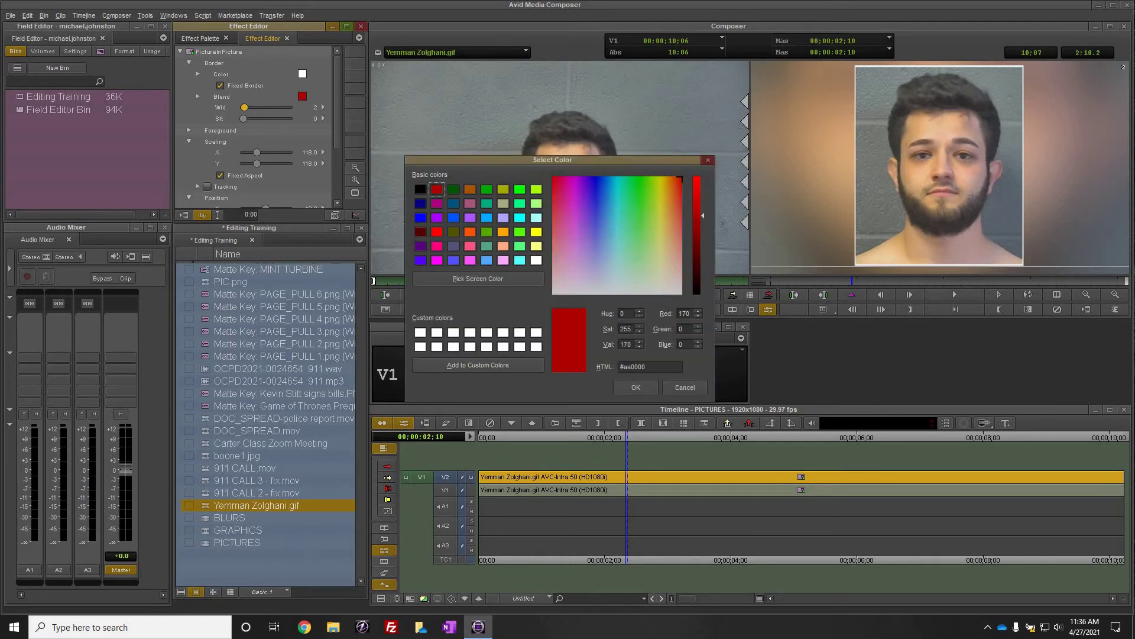
pyautogui.click(635, 388)
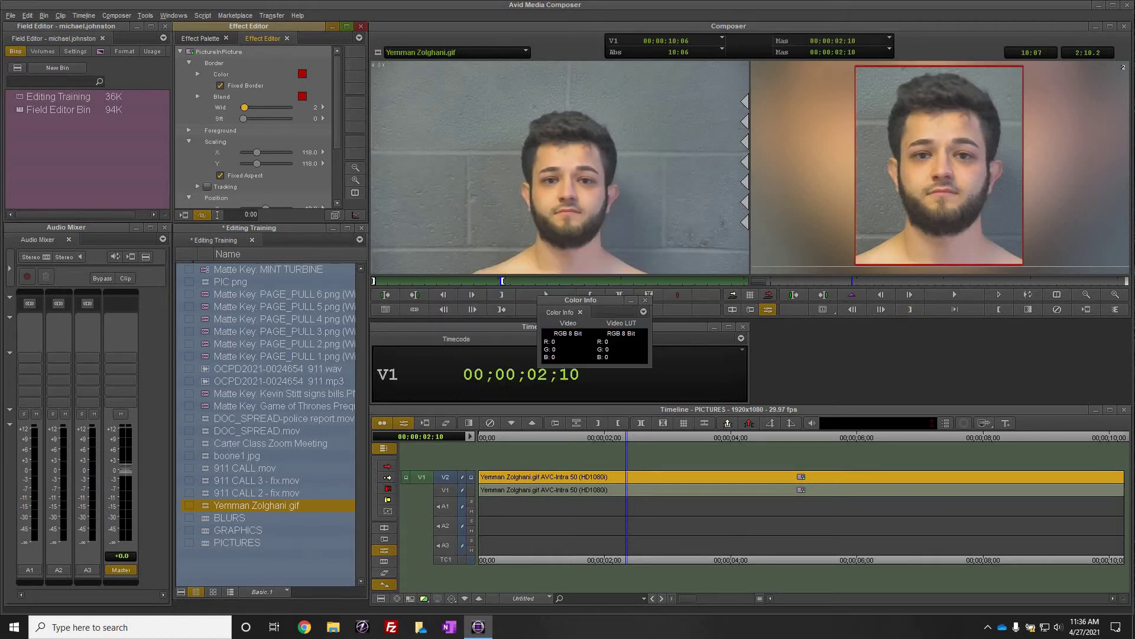
# Step: Add keyframes at the start and end of the V2 clip and set the end keyframe's scaling to 134
pyautogui.press('Home')
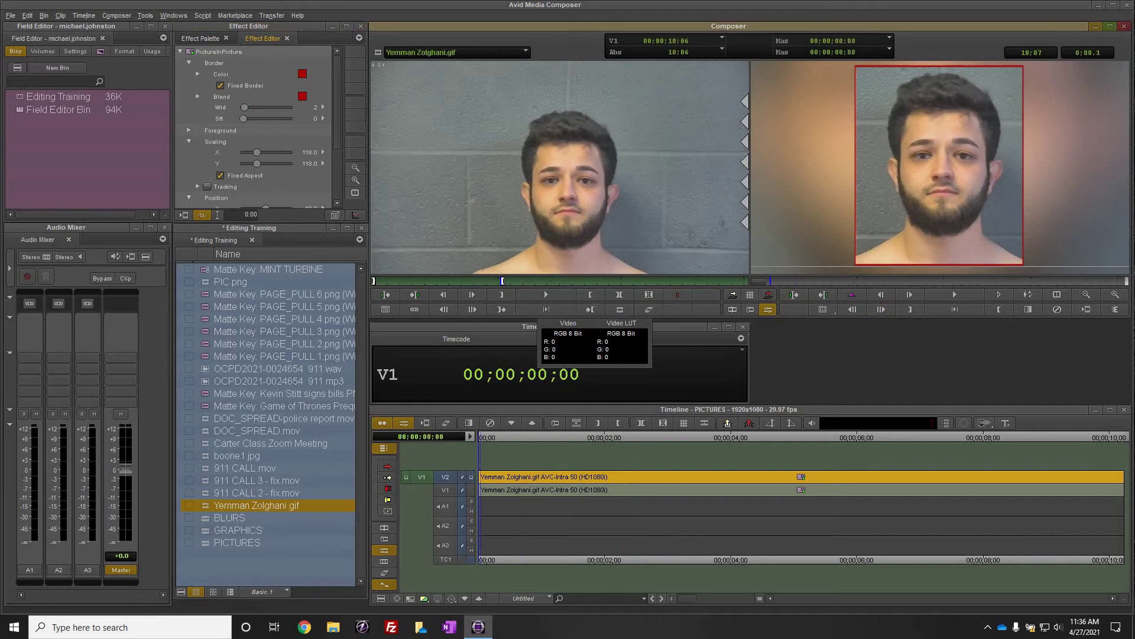
pyautogui.click(852, 295)
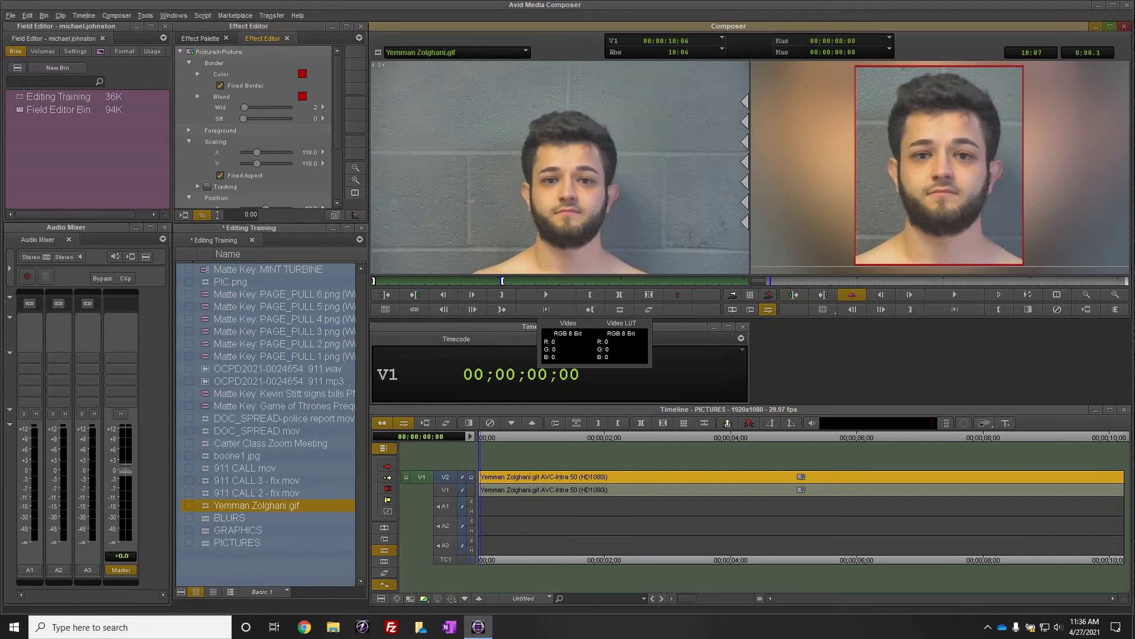
pyautogui.press('End')
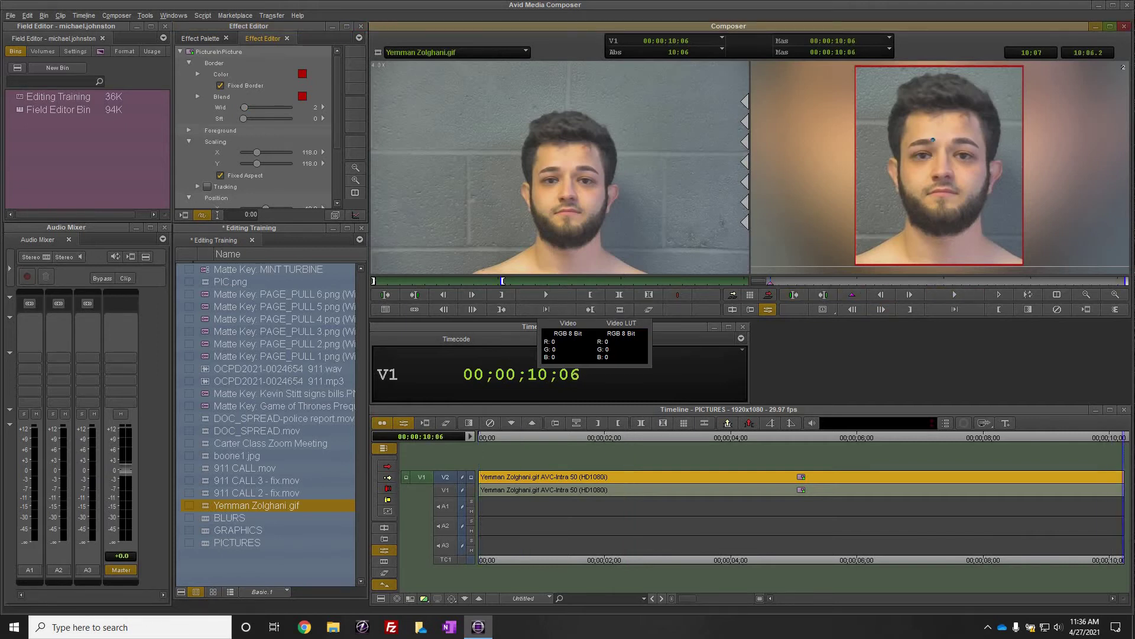
pyautogui.press("'")
pyautogui.click(256, 153)
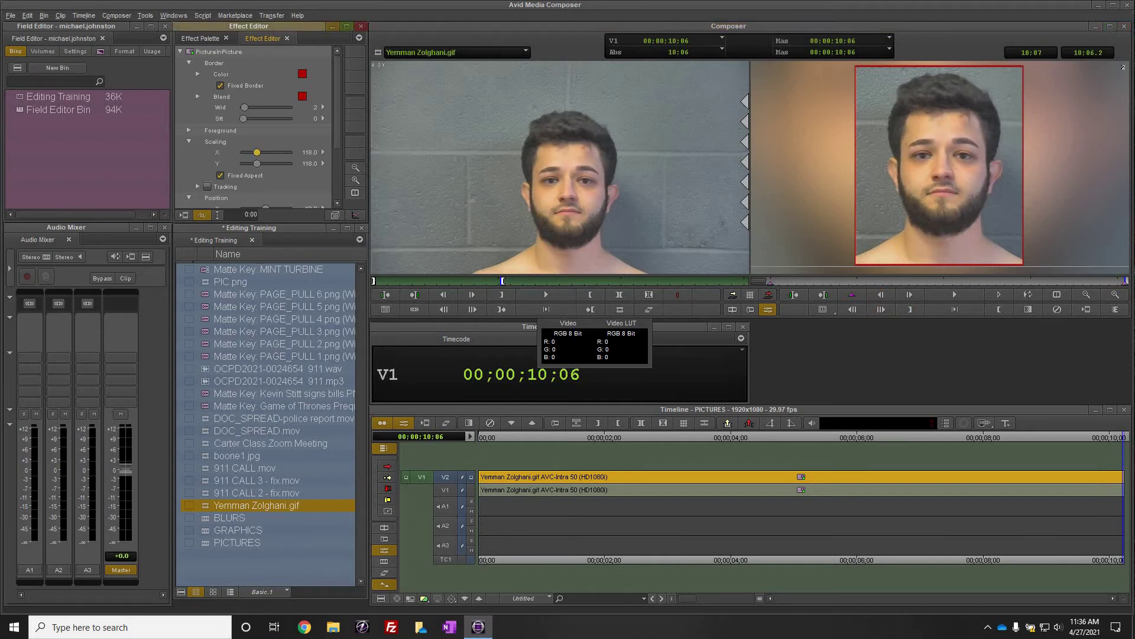
pyautogui.moveTo(257, 152); pyautogui.dragTo(258, 152)
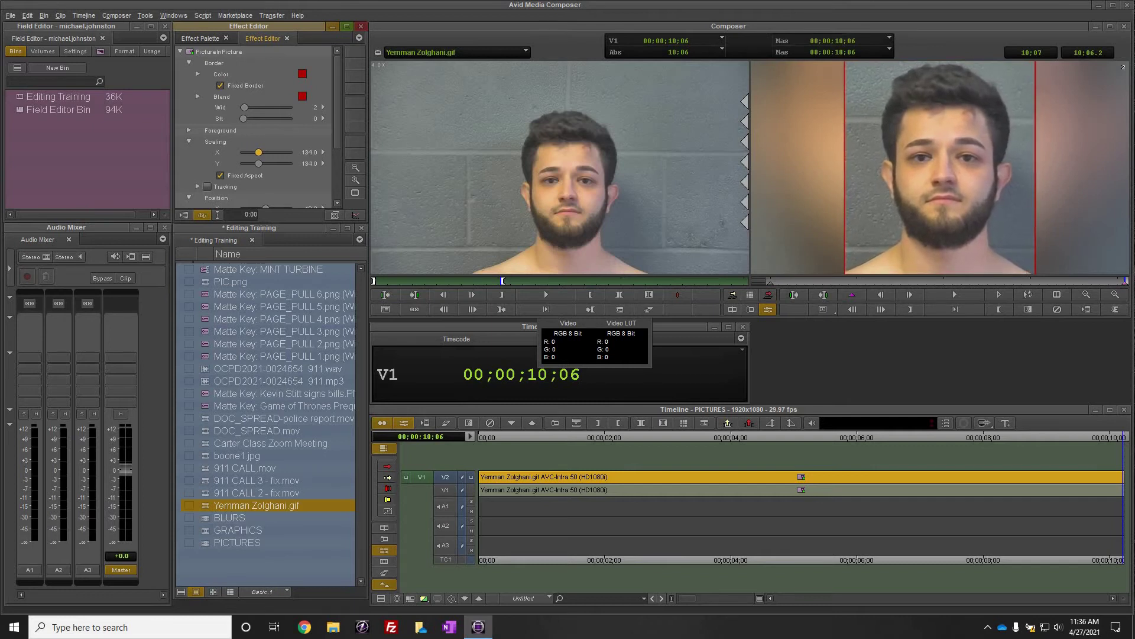
# Step: Play the sequence from the beginning to preview the V2 picture's slow push-in
pyautogui.click(497, 438)
pyautogui.press('Home')
pyautogui.press('space')
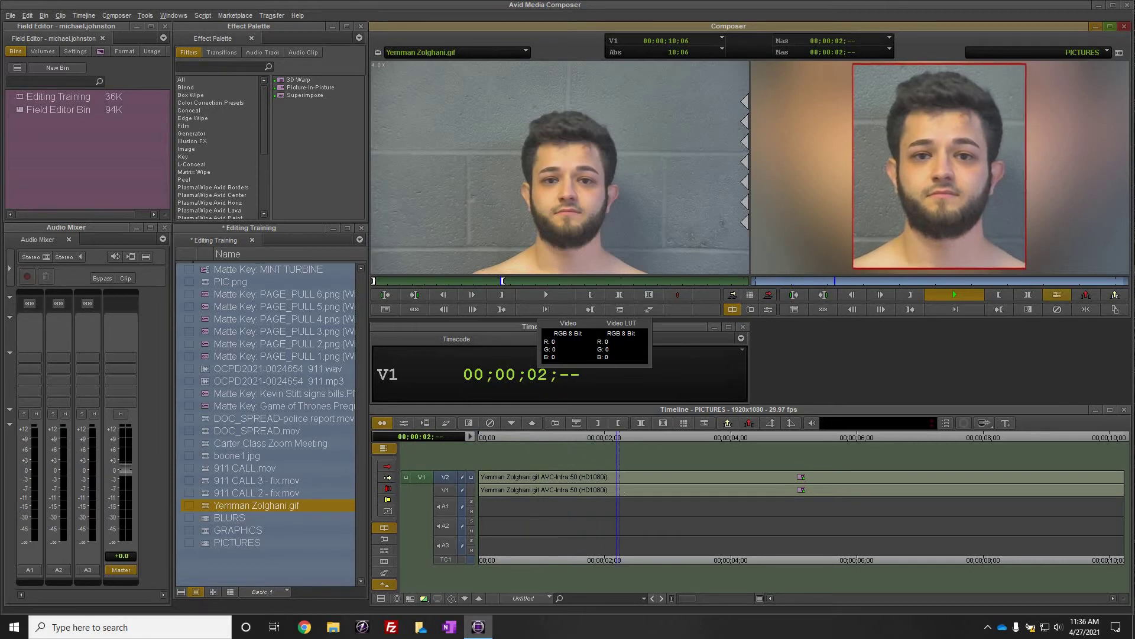
pyautogui.press('space')
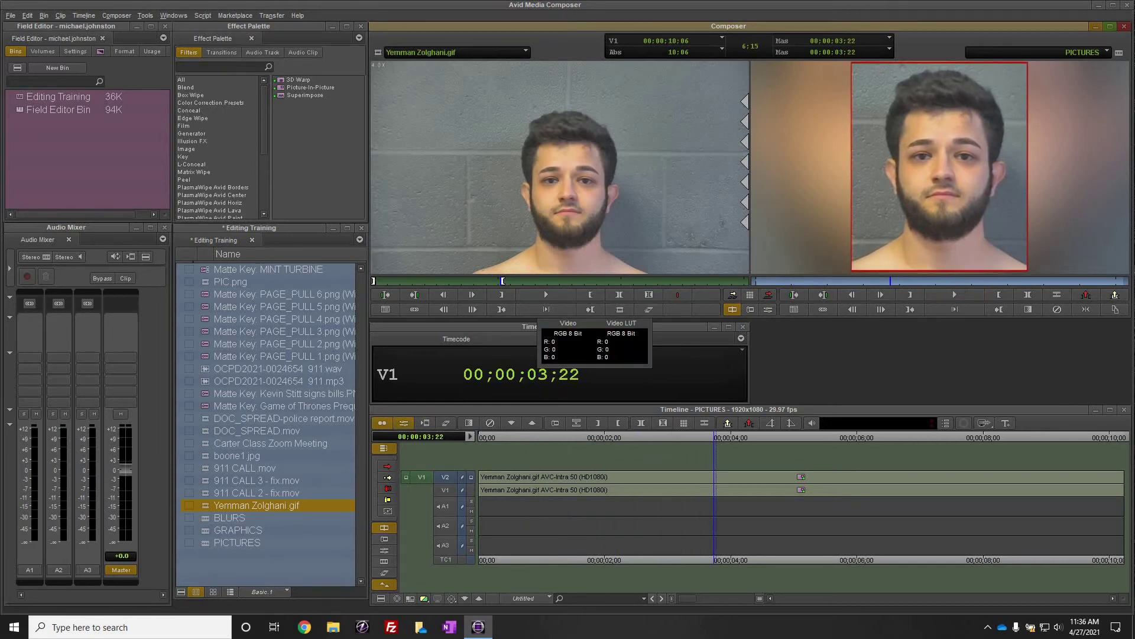
# Step: Reduce the V2 picture's scaling at the end keyframe to 119
pyautogui.click(404, 423)
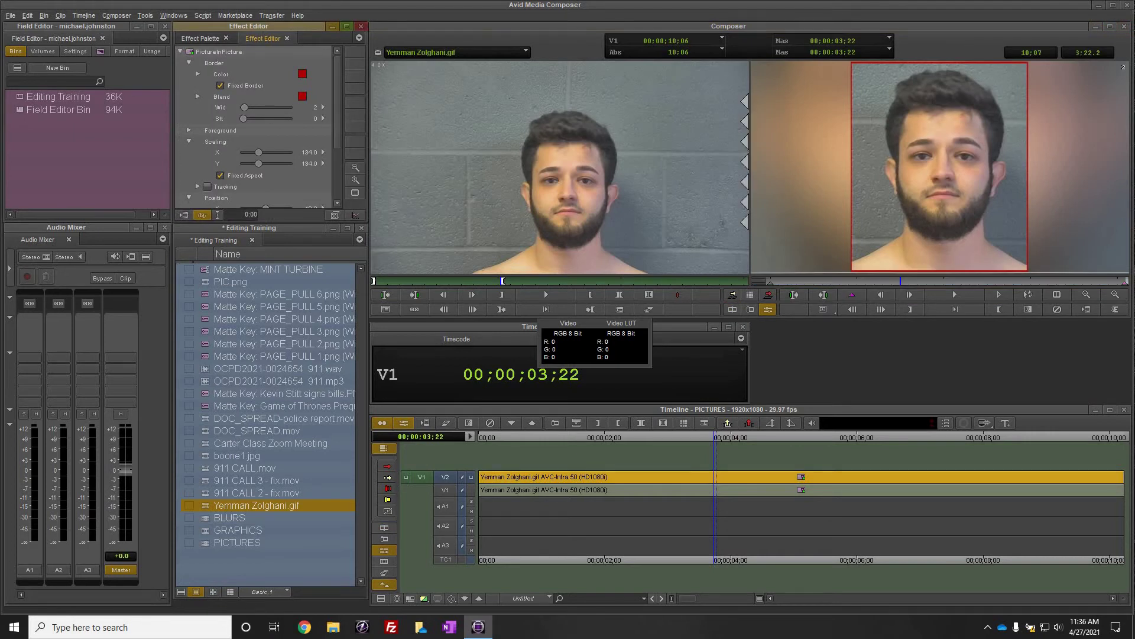
pyautogui.press('End')
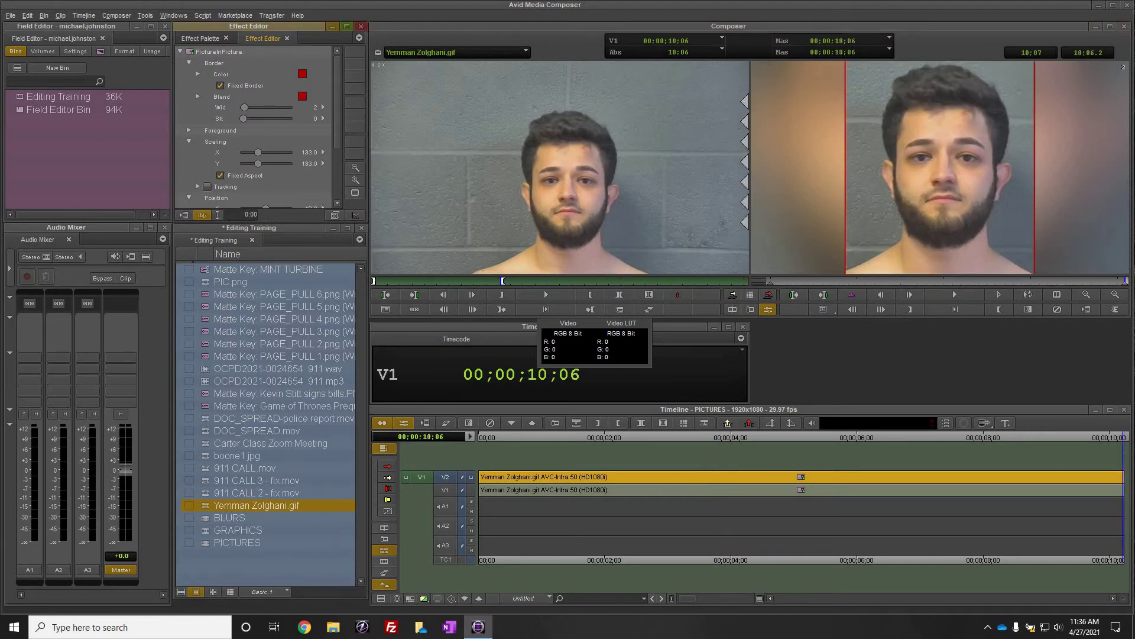
pyautogui.press('Left')
pyautogui.press('Left')
pyautogui.press('Left')
pyautogui.press('Left')
pyautogui.press('Left')
pyautogui.press('Left')
pyautogui.press('Left')
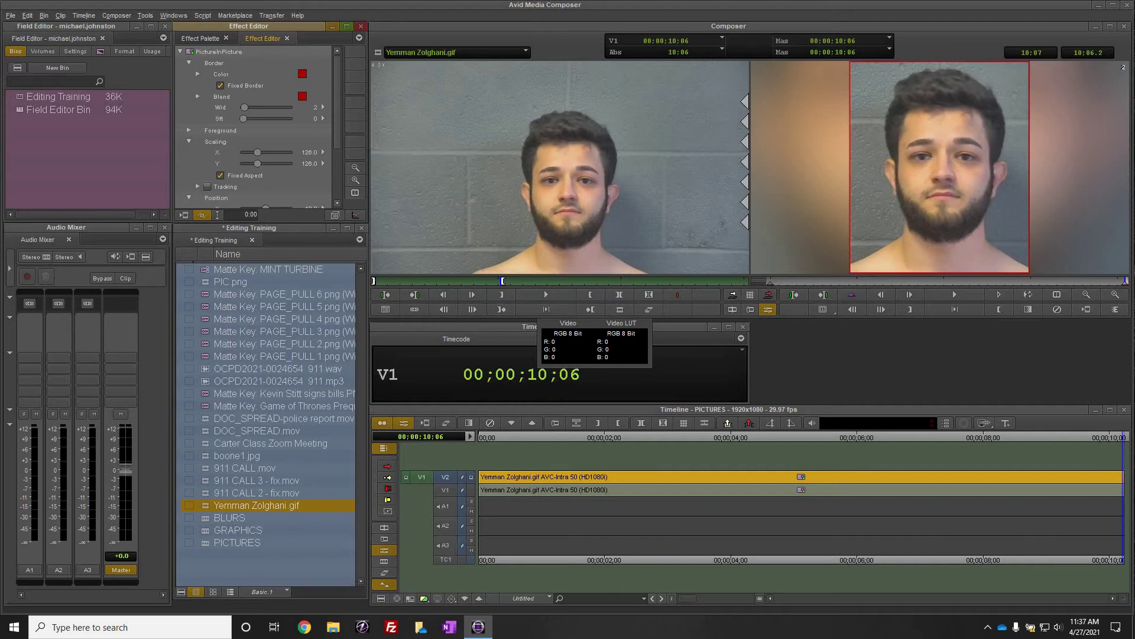
pyautogui.press('Left')
pyautogui.press('Left')
pyautogui.press('Left')
pyautogui.press('Left')
pyautogui.press('Left')
pyautogui.press('Left')
pyautogui.press('Left')
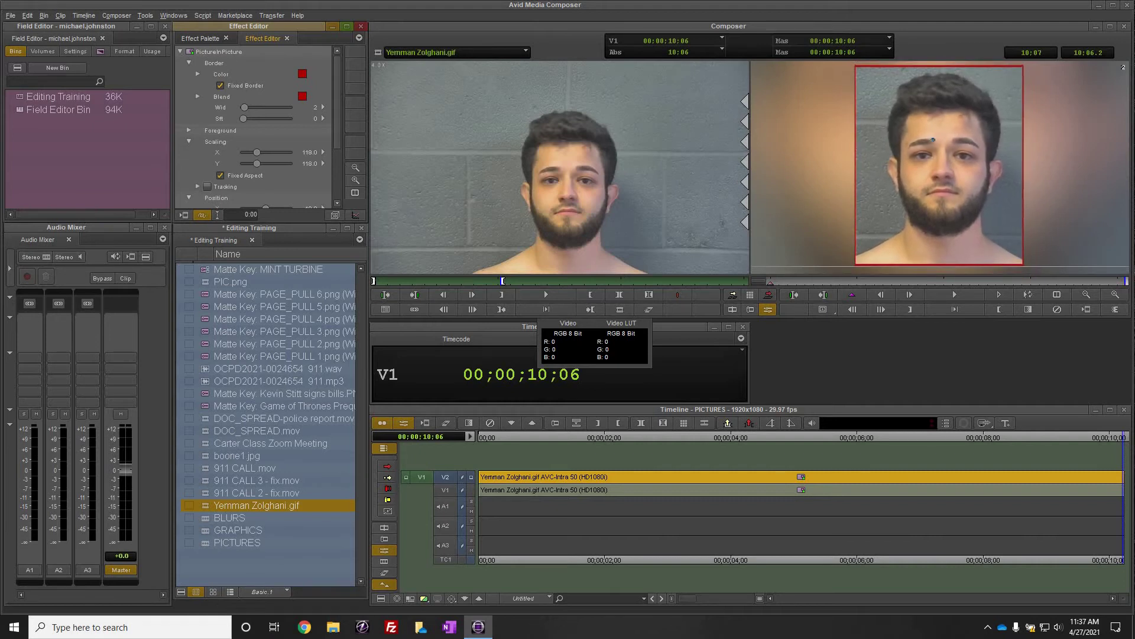
# Step: Return to the start of the V2 clip and set the picture's border width to 0 and softness to 63
pyautogui.click(939, 165)
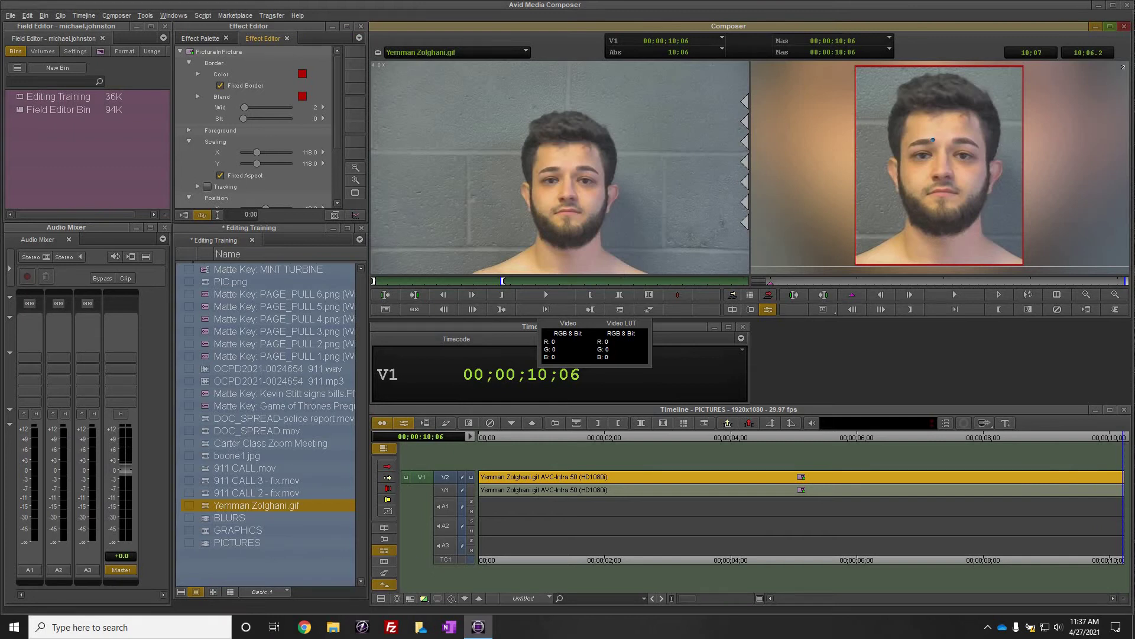
pyautogui.press('Home')
pyautogui.click(645, 300)
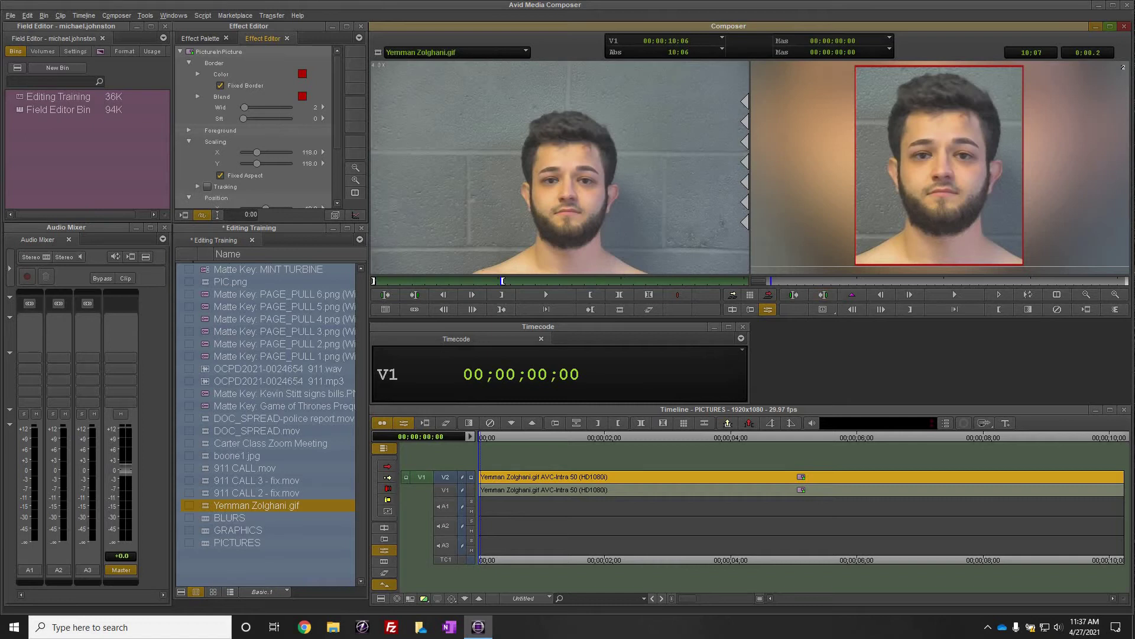
pyautogui.moveTo(244, 107); pyautogui.dragTo(239, 107)
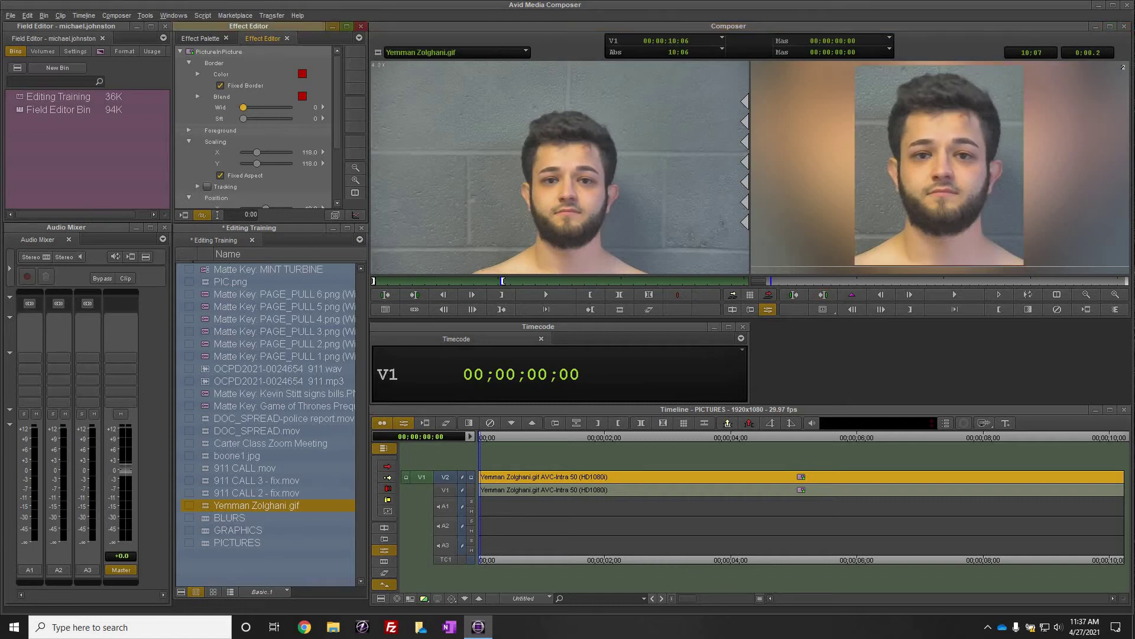
pyautogui.moveTo(243, 118); pyautogui.dragTo(289, 118)
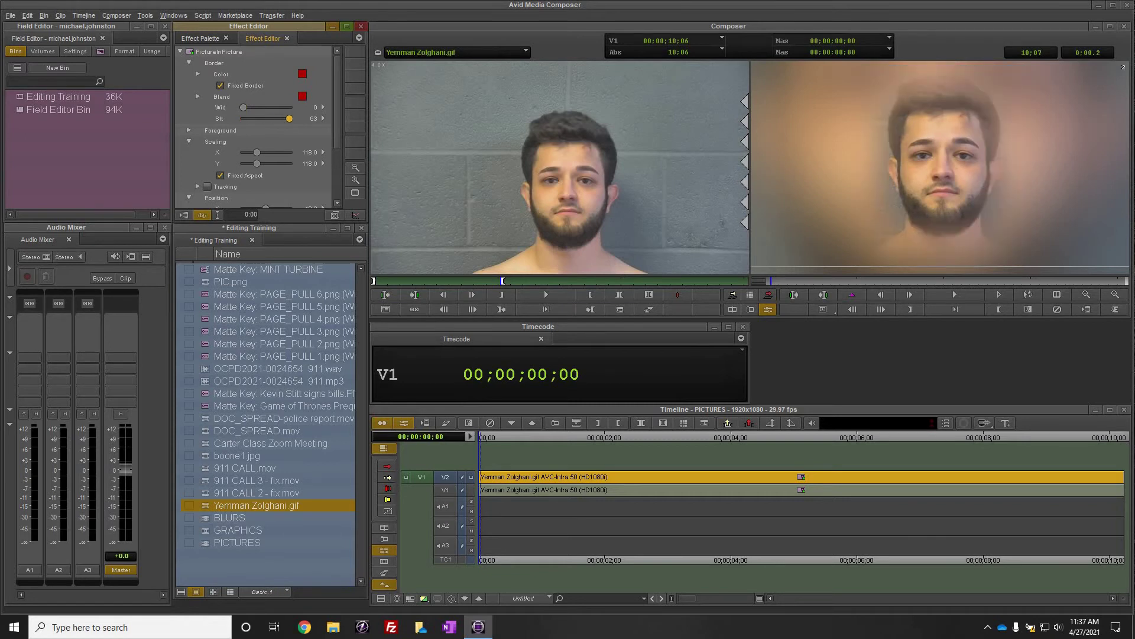
# Step: Set the V2 picture's scaling to 156 at the clip's start and 170 at its end keyframe
pyautogui.moveTo(257, 152); pyautogui.dragTo(260, 152)
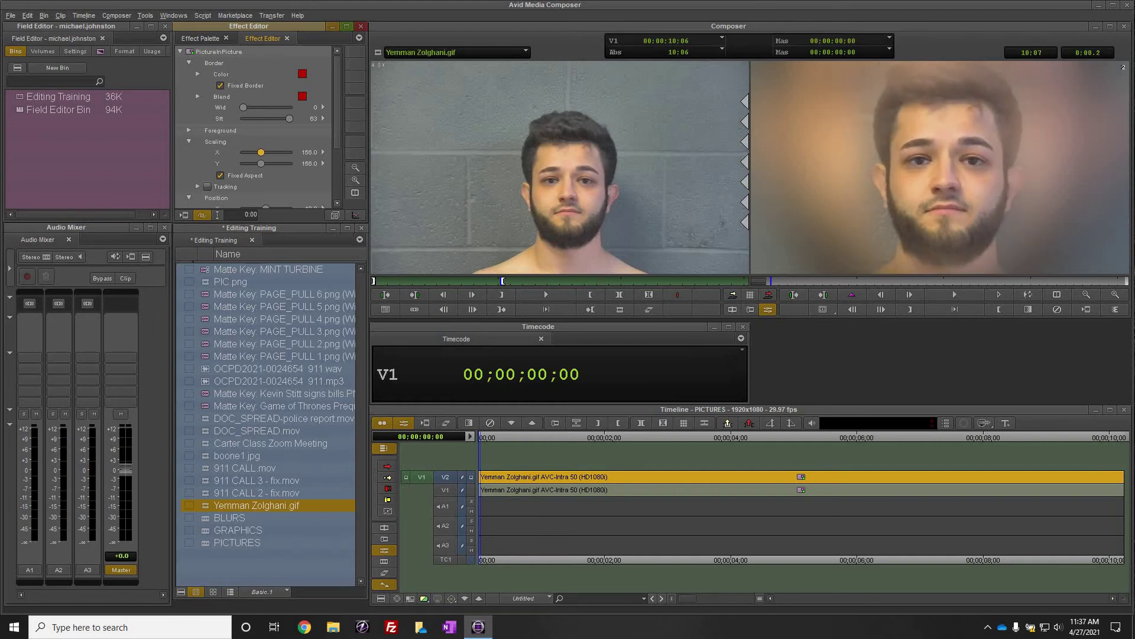
pyautogui.click(771, 281)
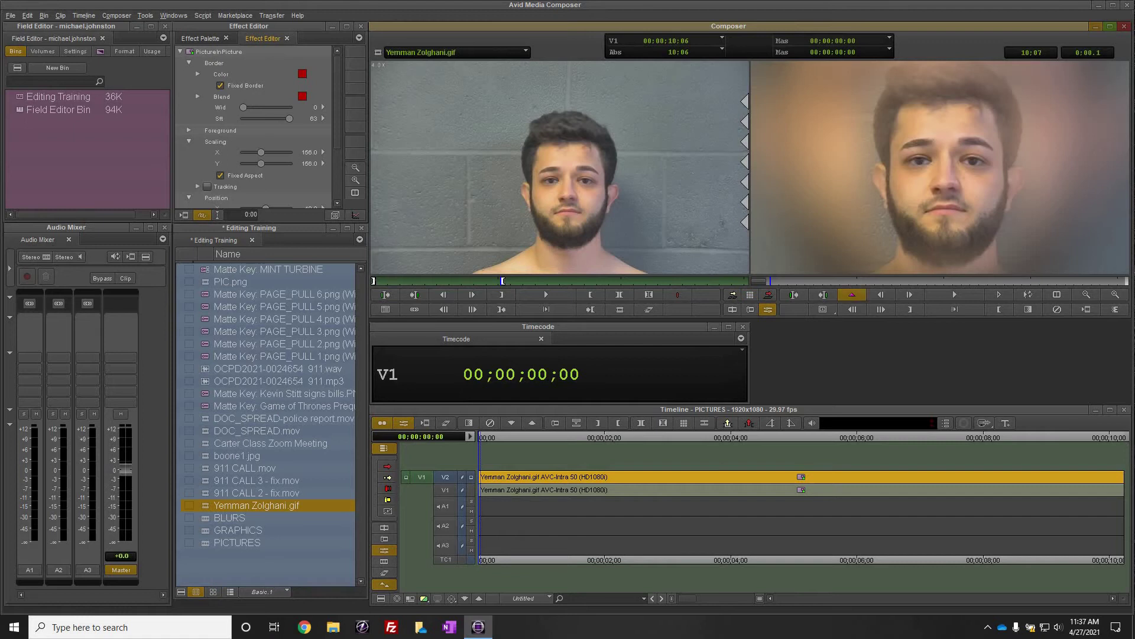
pyautogui.moveTo(1091, 281); pyautogui.dragTo(1126, 281)
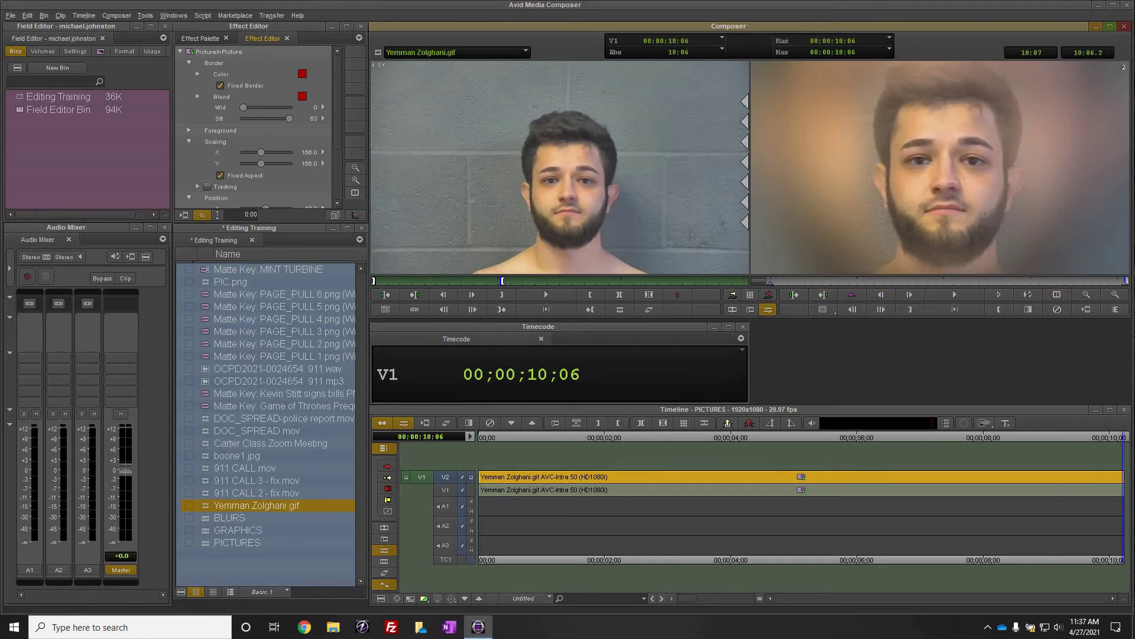
pyautogui.moveTo(261, 152); pyautogui.dragTo(263, 151)
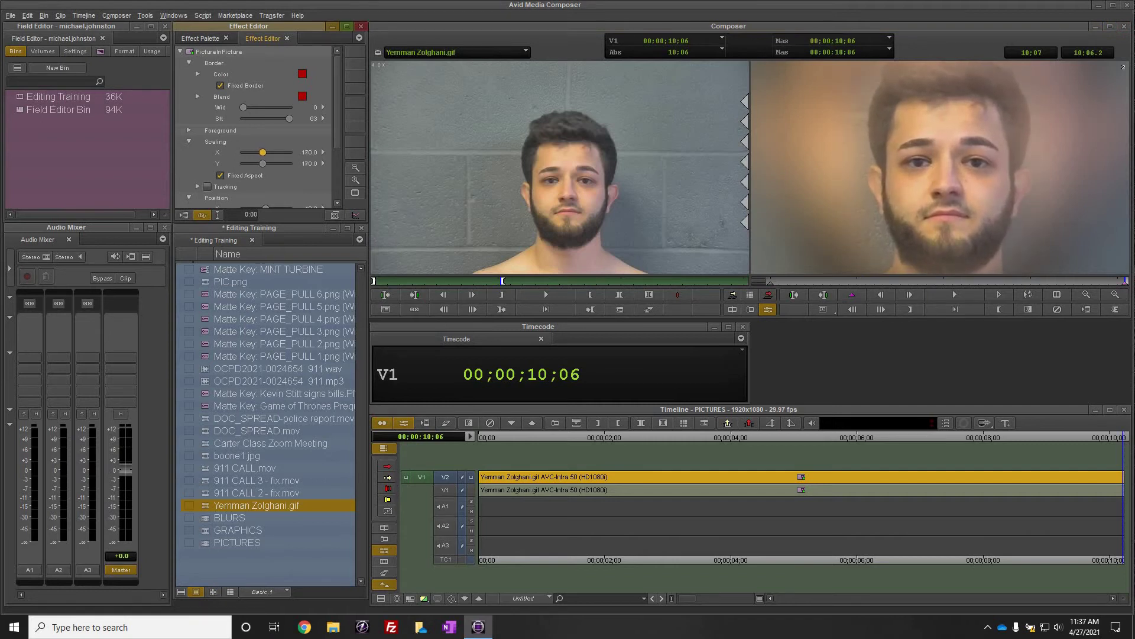
# Step: Move the V2 picture up at the end keyframe to a Y position of -199
pyautogui.scroll(-5, 255, 127)
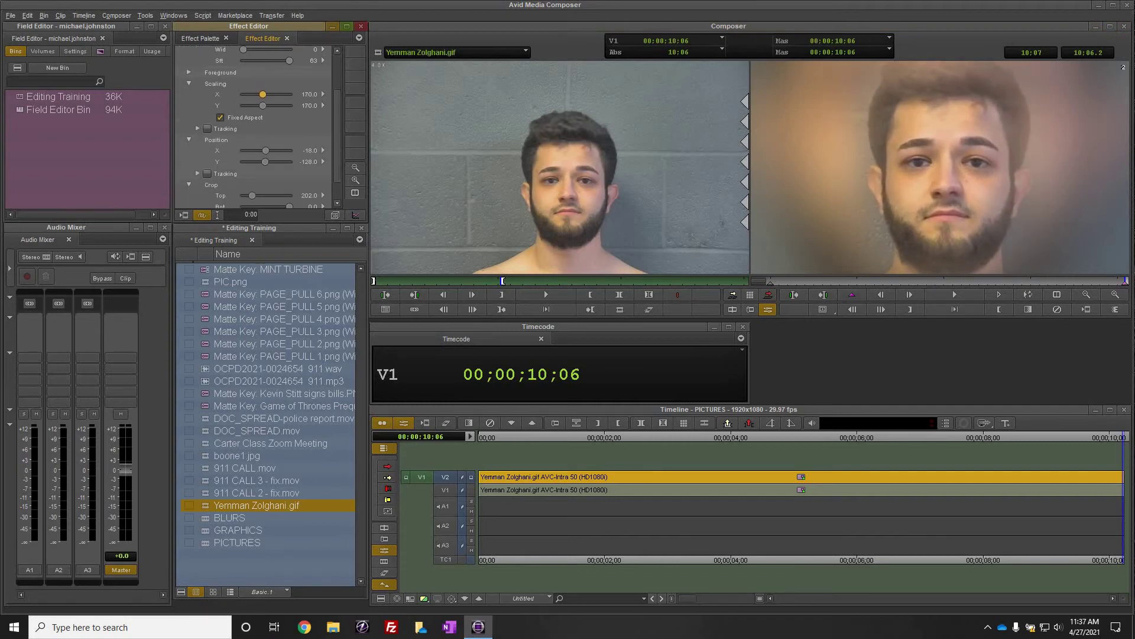
pyautogui.click(265, 161)
pyautogui.moveTo(933, 140); pyautogui.dragTo(933, 125)
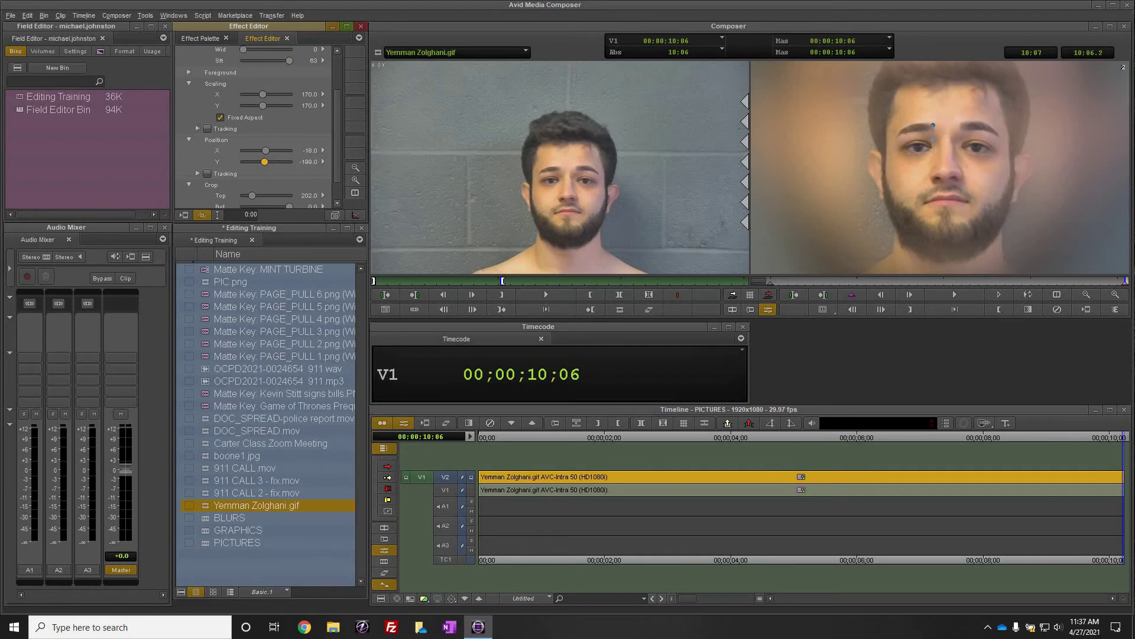
# Step: Raise the V2 picture's scaling at the end keyframe to 190
pyautogui.click(263, 95)
pyautogui.press('Right')
pyautogui.press('Right')
pyautogui.press('Right')
pyautogui.press('Right')
pyautogui.press('Right')
pyautogui.press('Right')
pyautogui.press('Right')
pyautogui.press('Right')
pyautogui.press('Right')
pyautogui.press('Right')
pyautogui.press('Right')
pyautogui.press('Right')
pyautogui.press('Right')
pyautogui.press('Right')
pyautogui.press('Right')
pyautogui.press('Right')
pyautogui.press('Right')
pyautogui.press('Right')
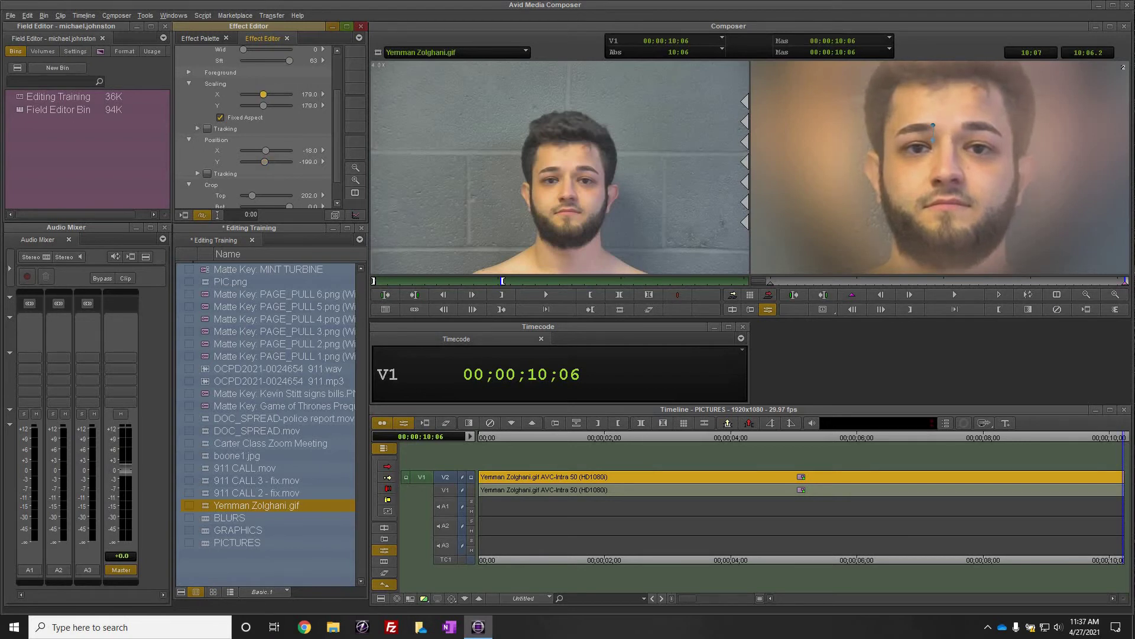
pyautogui.moveTo(264, 94); pyautogui.dragTo(265, 94)
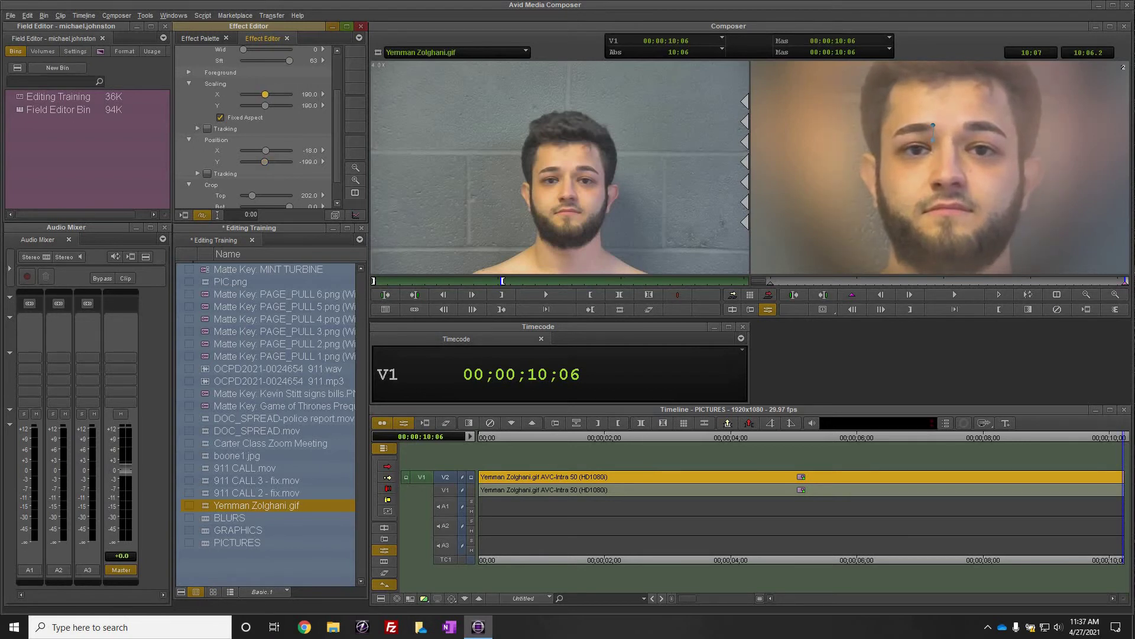
# Step: Play the sequence from the beginning to preview the soft-edged picture's push-in
pyautogui.click(525, 438)
pyautogui.press('Home')
pyautogui.press('space')
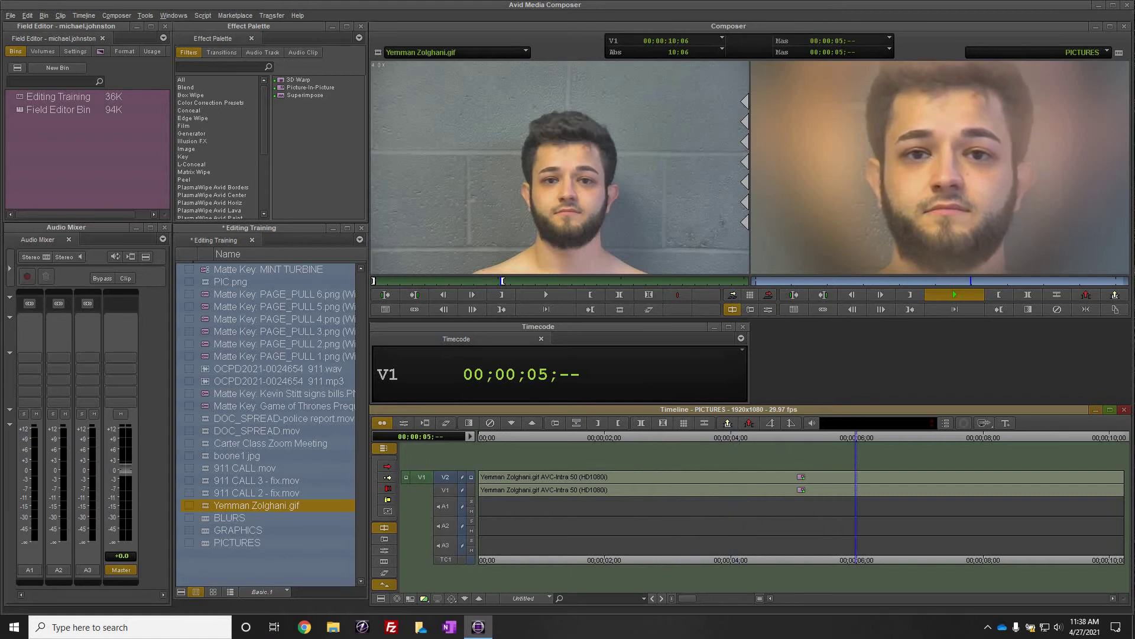
pyautogui.press('space')
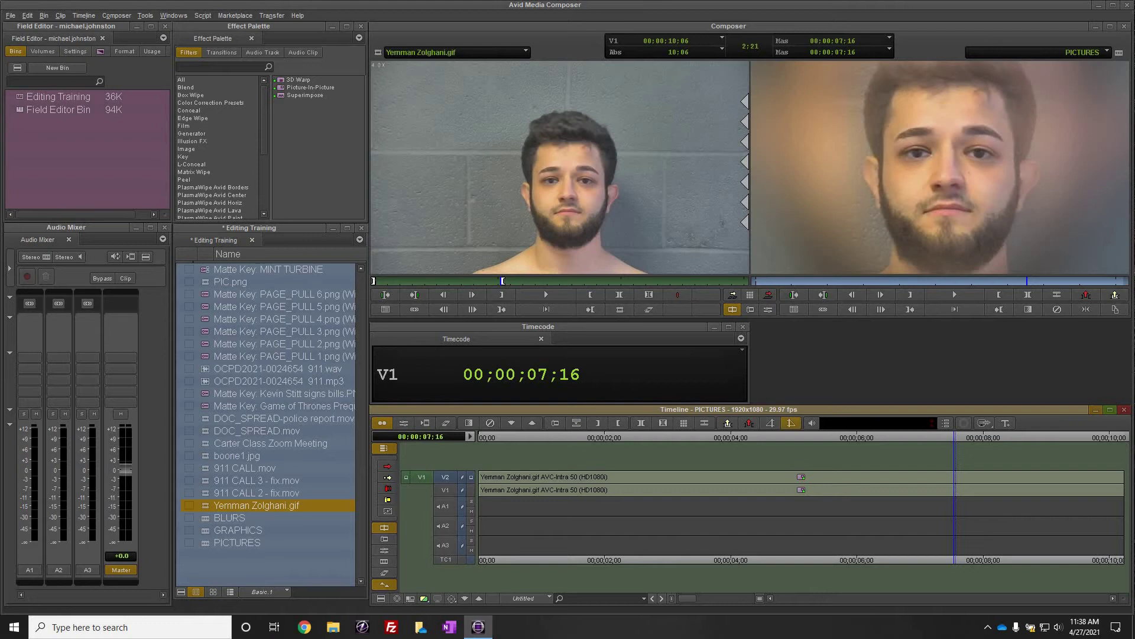
# Step: Mark the whole sequence from start to end on V1 and V2 and extract both mugshot clips
pyautogui.moveTo(745, 438); pyautogui.dragTo(478, 437)
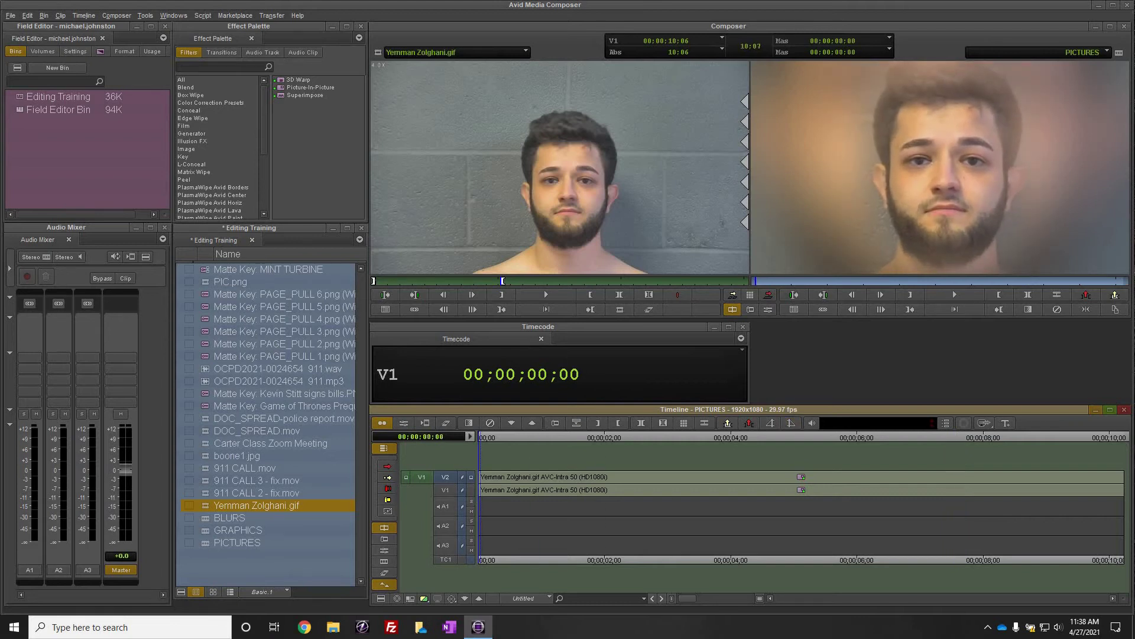
pyautogui.moveTo(421, 476); pyautogui.dragTo(445, 489)
pyautogui.click(472, 477)
pyautogui.press('i')
pyautogui.press('End')
pyautogui.press('o')
pyautogui.press('x')
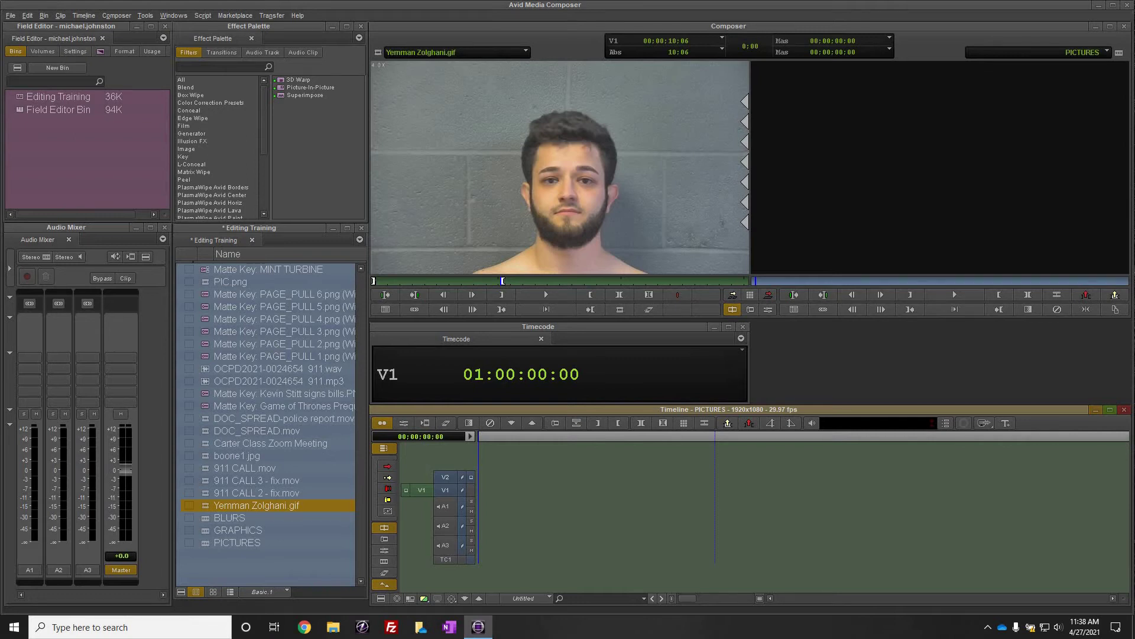
# Step: Load PIC.png as the source clip and mark an in point at its start
pyautogui.doubleClick(205, 281)
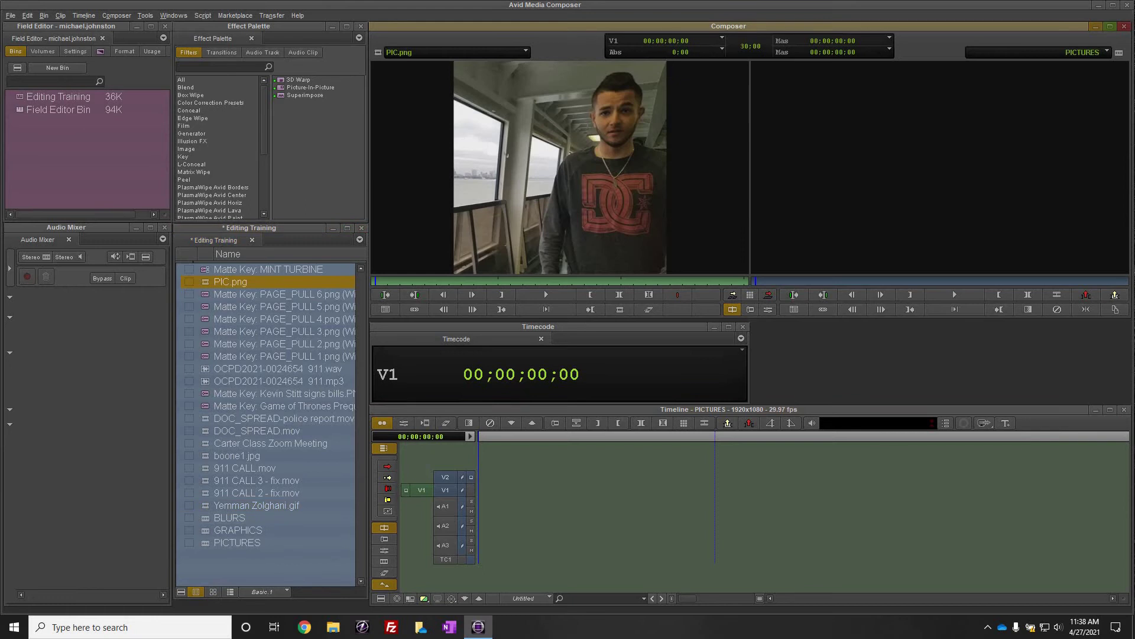
pyautogui.click(415, 310)
pyautogui.click(415, 310)
pyautogui.press('l')
pyautogui.press('j')
pyautogui.moveTo(375, 281); pyautogui.dragTo(375, 281)
pyautogui.press('i')
# Step: Mark the source out point at 00;00;10;01 and edit the marked PIC.png section onto V1
pyautogui.click(465, 281)
pyautogui.moveTo(465, 281); pyautogui.dragTo(498, 281)
pyautogui.press('Right')
pyautogui.press('Right')
pyautogui.click(768, 295)
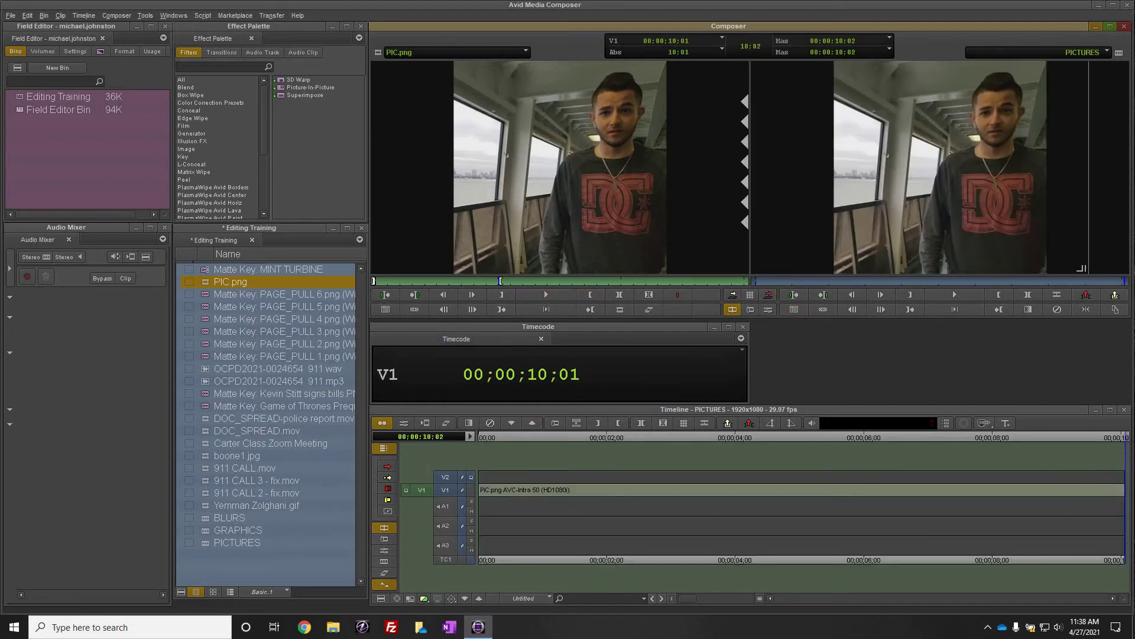
# Step: Overwrite the same PIC.png section onto V2 from the sequence start, then make V1 the only active video track
pyautogui.press('Home')
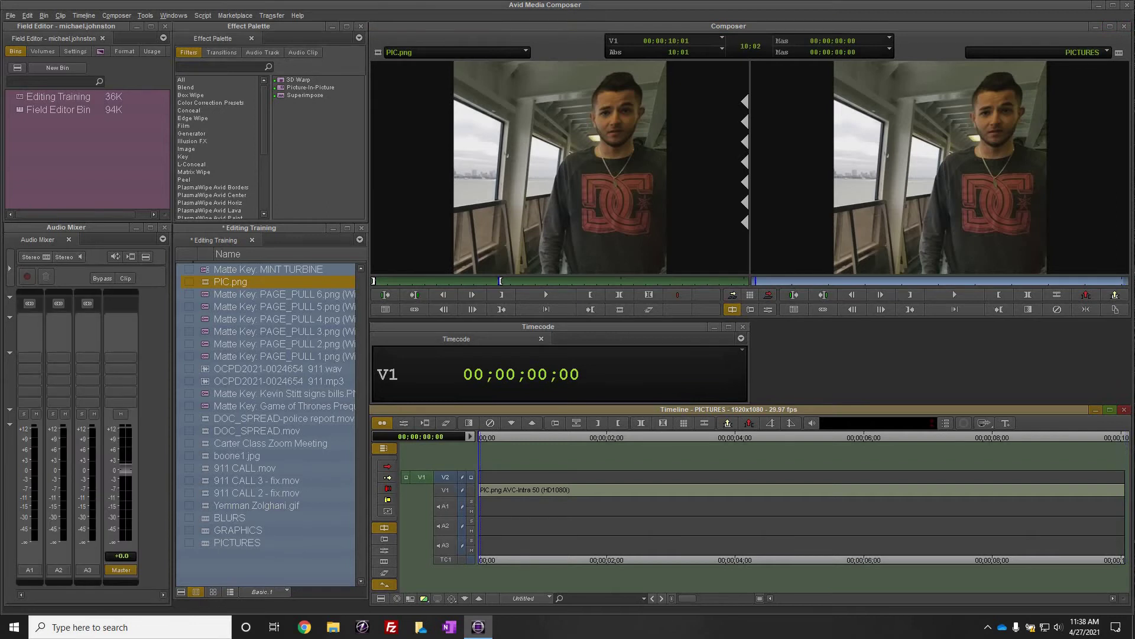
pyautogui.press('b')
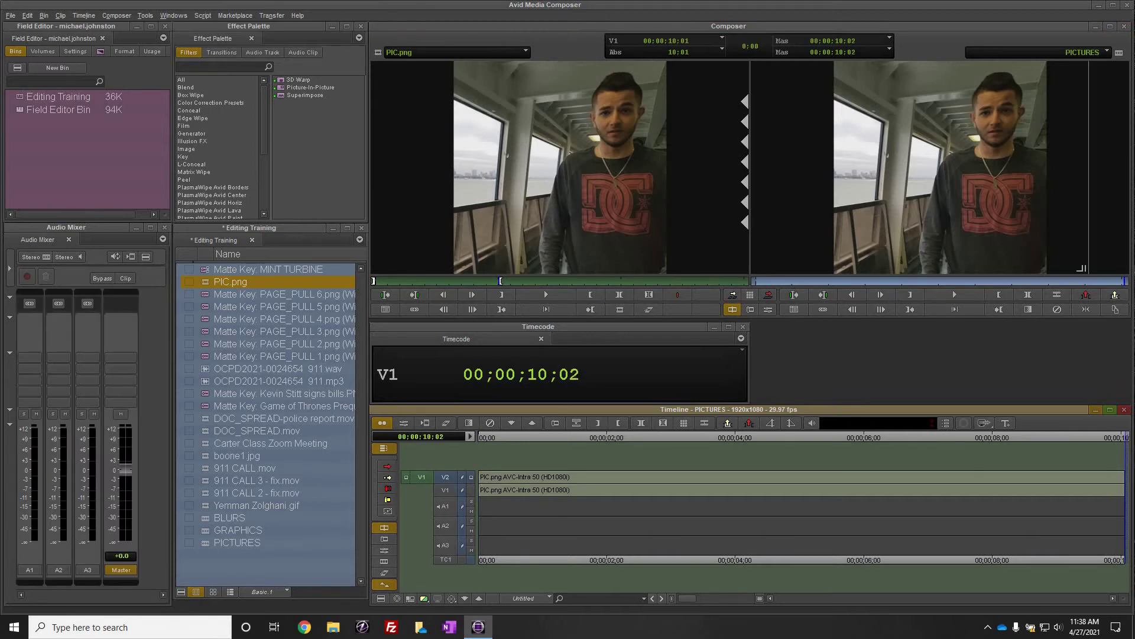
pyautogui.hotkey('ctrl', 'alt', 'Down')
pyautogui.click(472, 477)
# Step: Apply the Picture-In-Picture effect to the V1 PIC.png clip and show its effect parameters
pyautogui.click(186, 88)
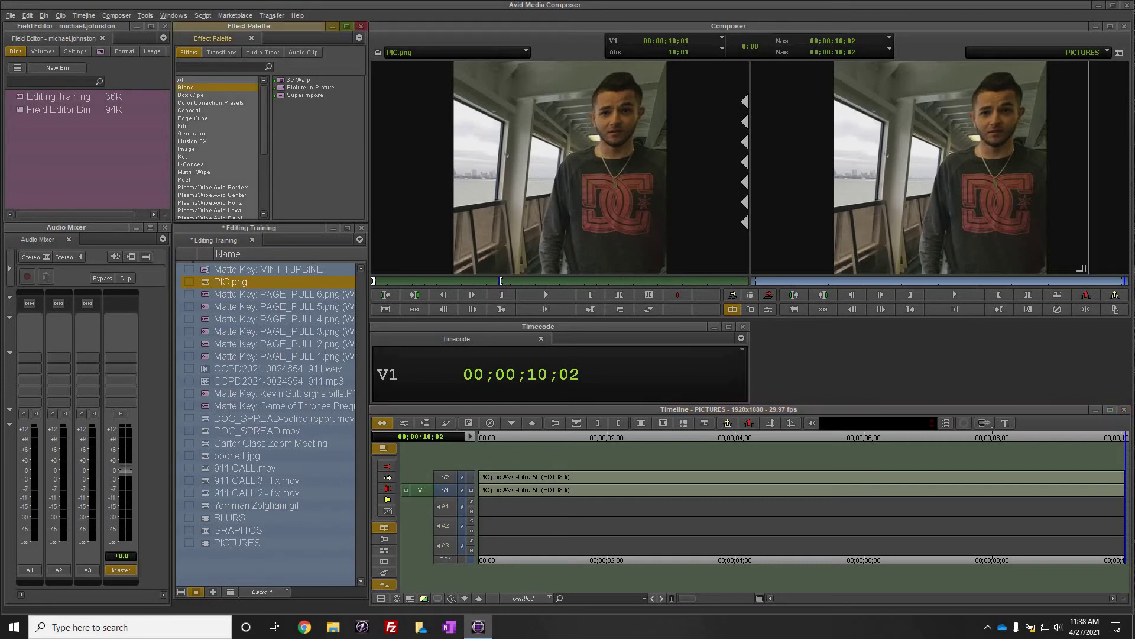
pyautogui.click(308, 88)
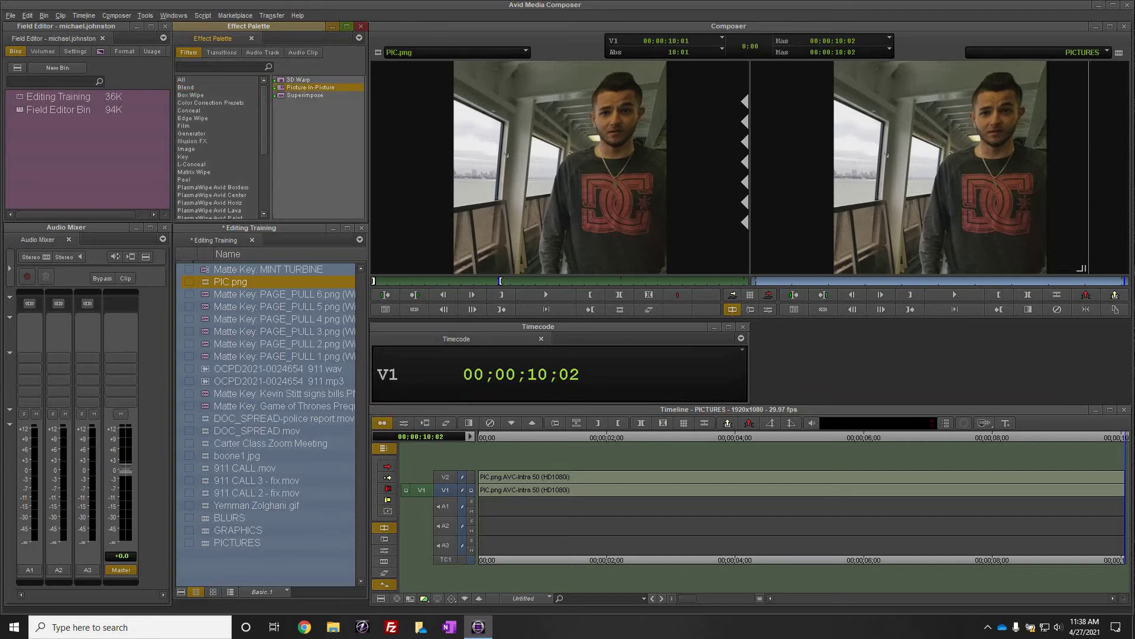
pyautogui.moveTo(309, 88); pyautogui.dragTo(615, 490)
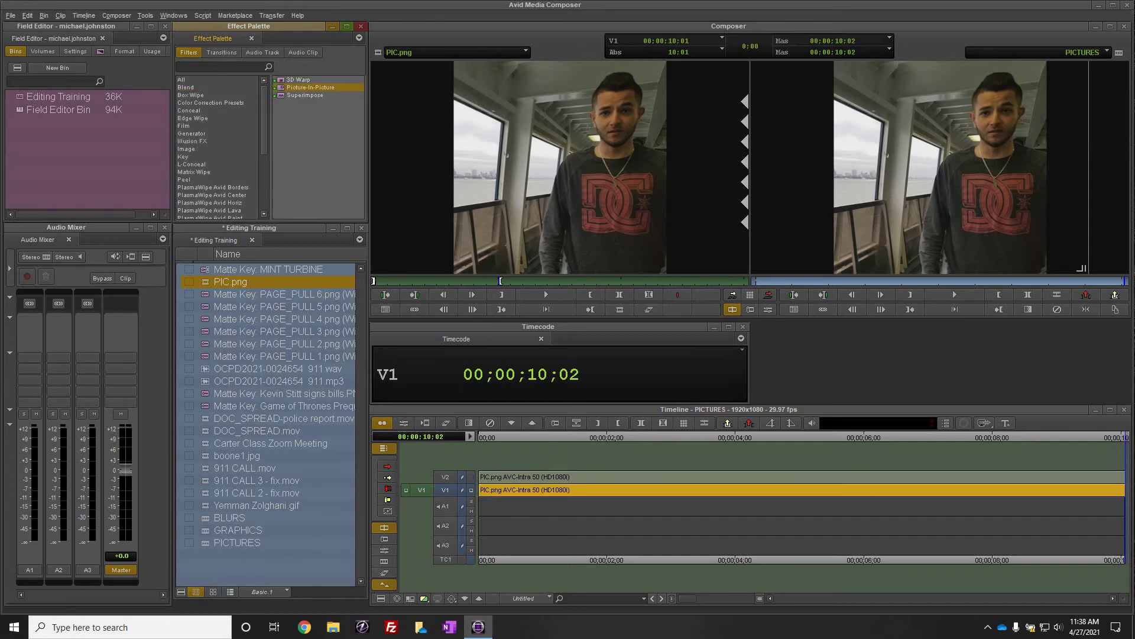
pyautogui.click(799, 489)
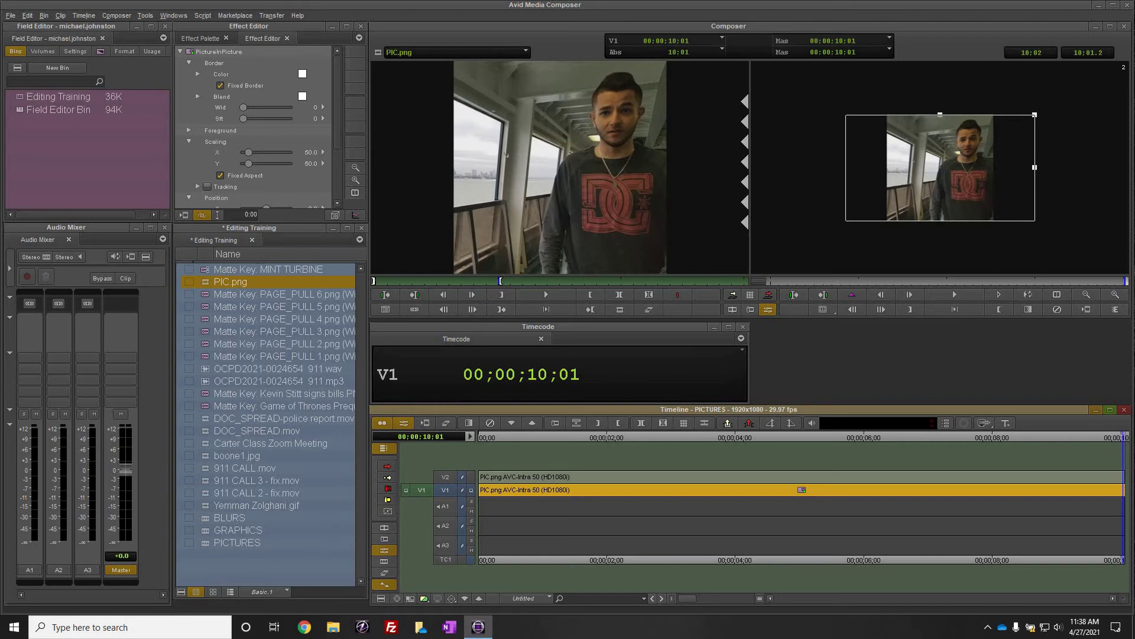
# Step: Enlarge the V1 picture to a scaling of 400 and reposition it so the shirt's red logo fills the frame
pyautogui.moveTo(249, 152); pyautogui.dragTo(280, 152)
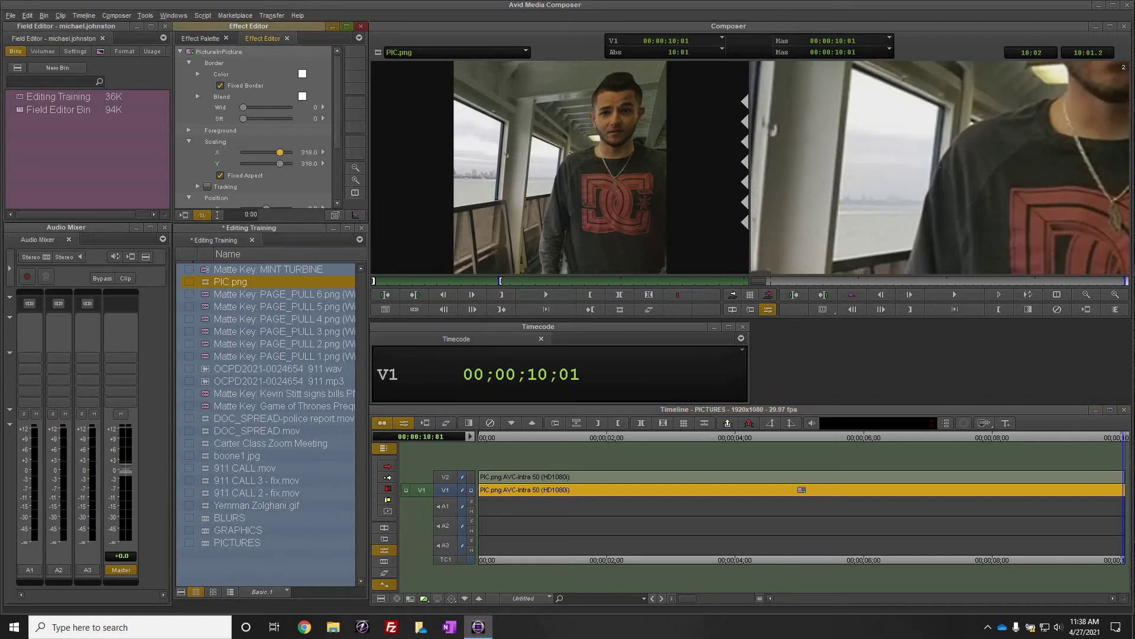
pyautogui.moveTo(940, 168); pyautogui.dragTo(815, 320)
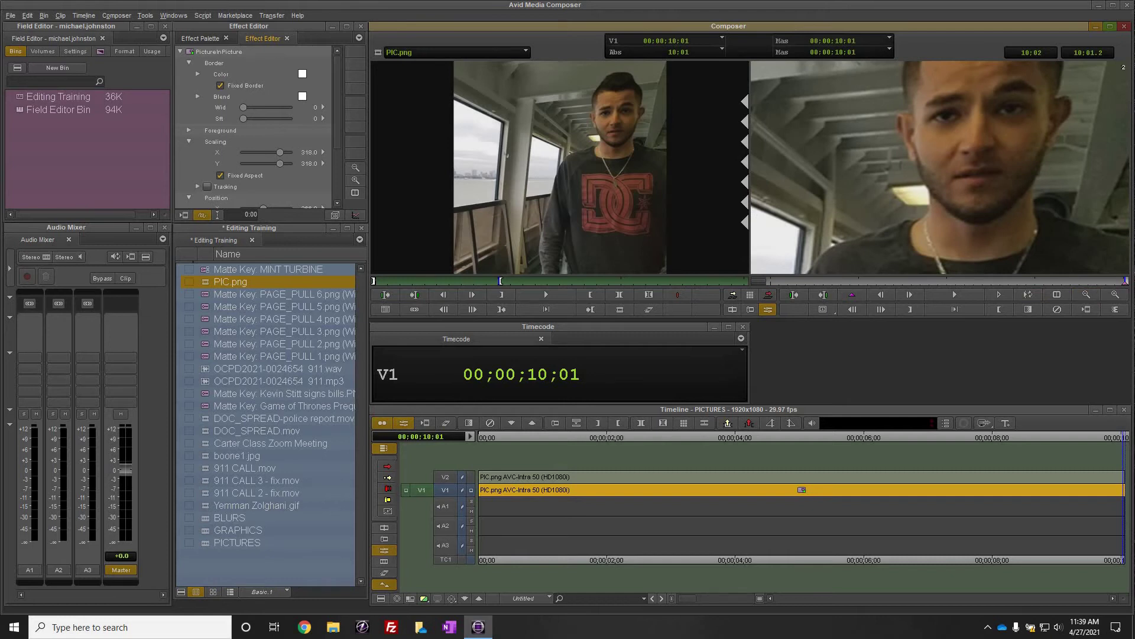
pyautogui.moveTo(817, 270); pyautogui.dragTo(828, 214)
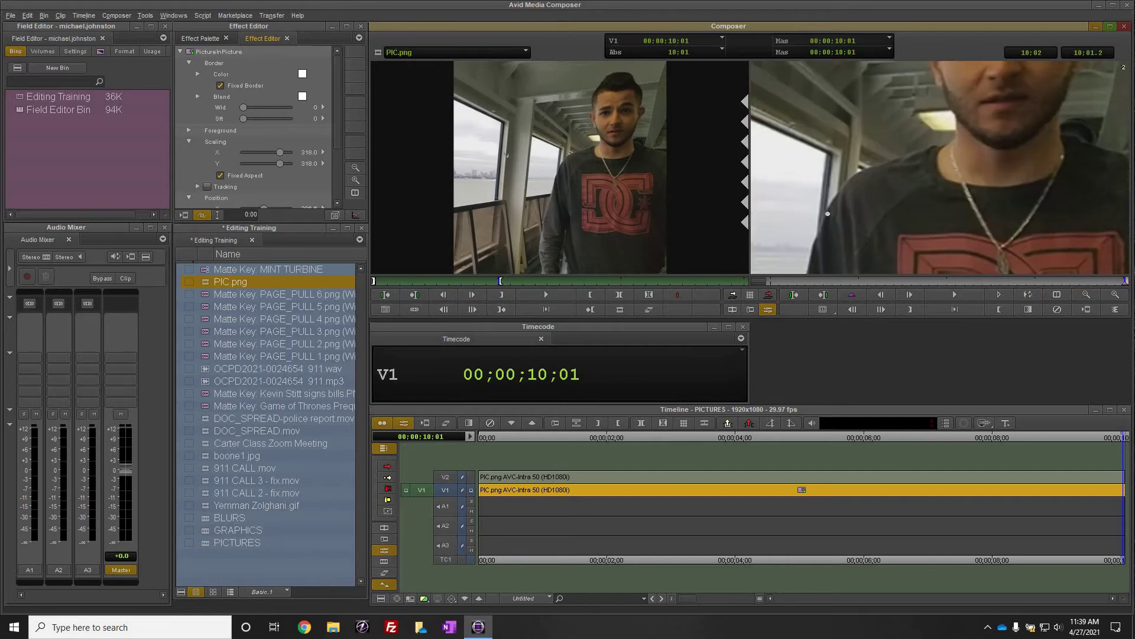
pyautogui.moveTo(280, 152); pyautogui.dragTo(290, 152)
pyautogui.moveTo(946, 178); pyautogui.dragTo(828, 52)
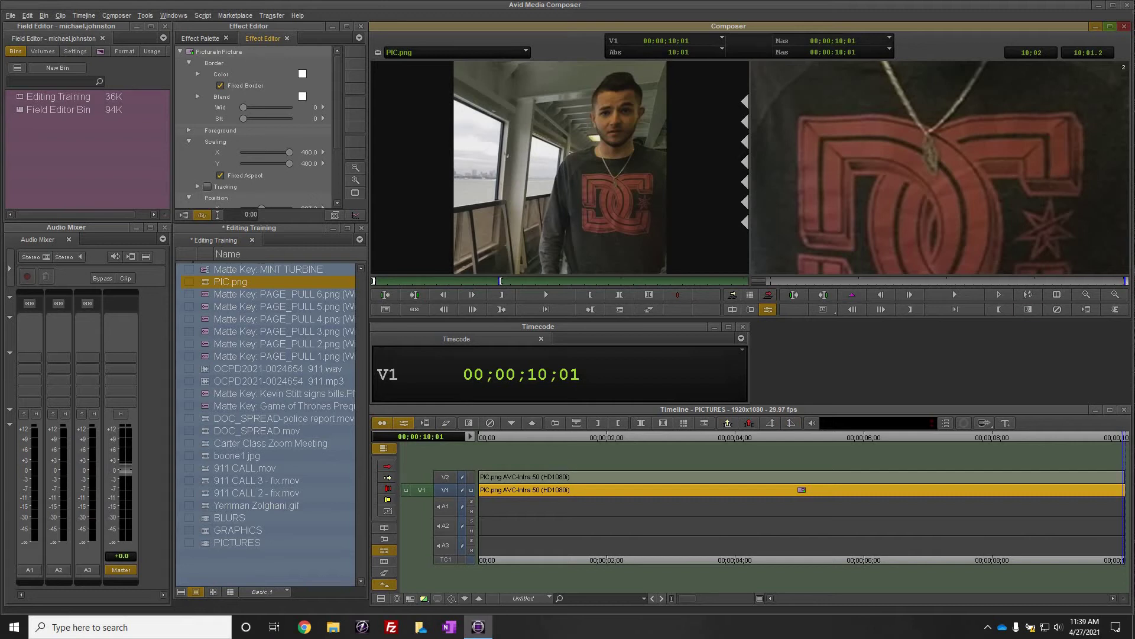
# Step: Expand the V1 clip's nested layers and apply the Blur Effect to the PIC.png clip on nested track 1.2
pyautogui.doubleClick(743, 490)
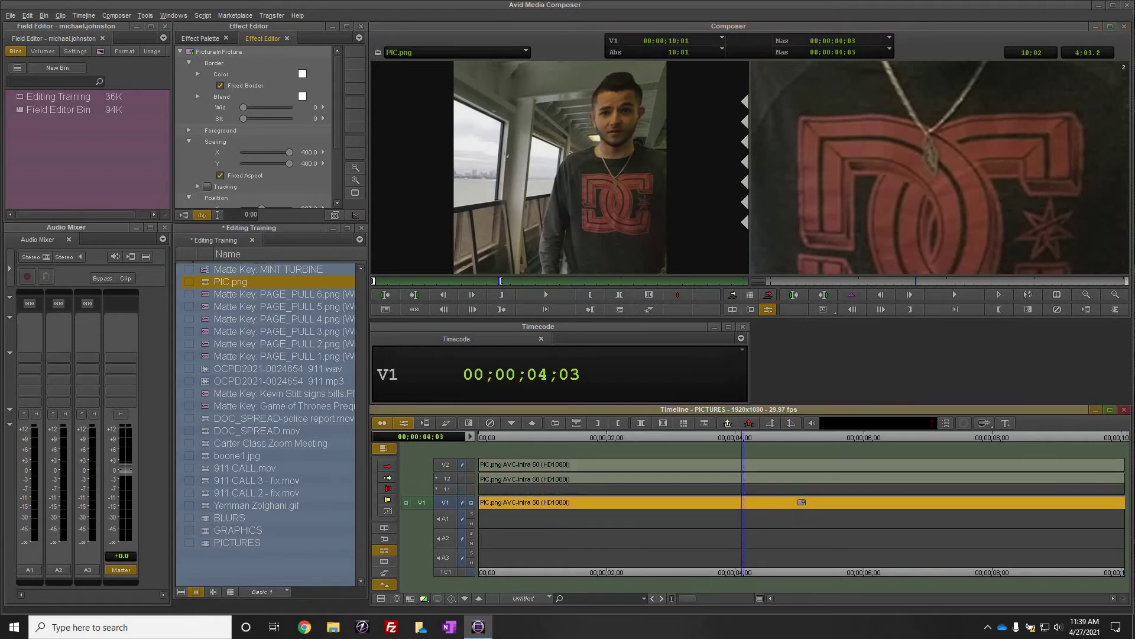
pyautogui.hotkey('ctrl', '8')
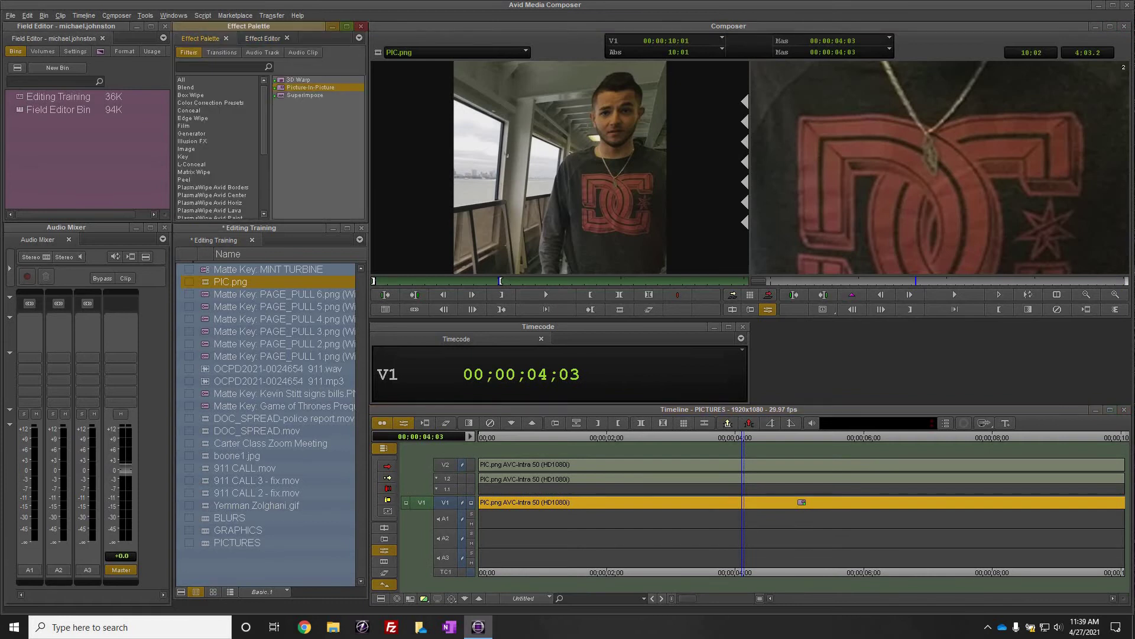
pyautogui.click(187, 149)
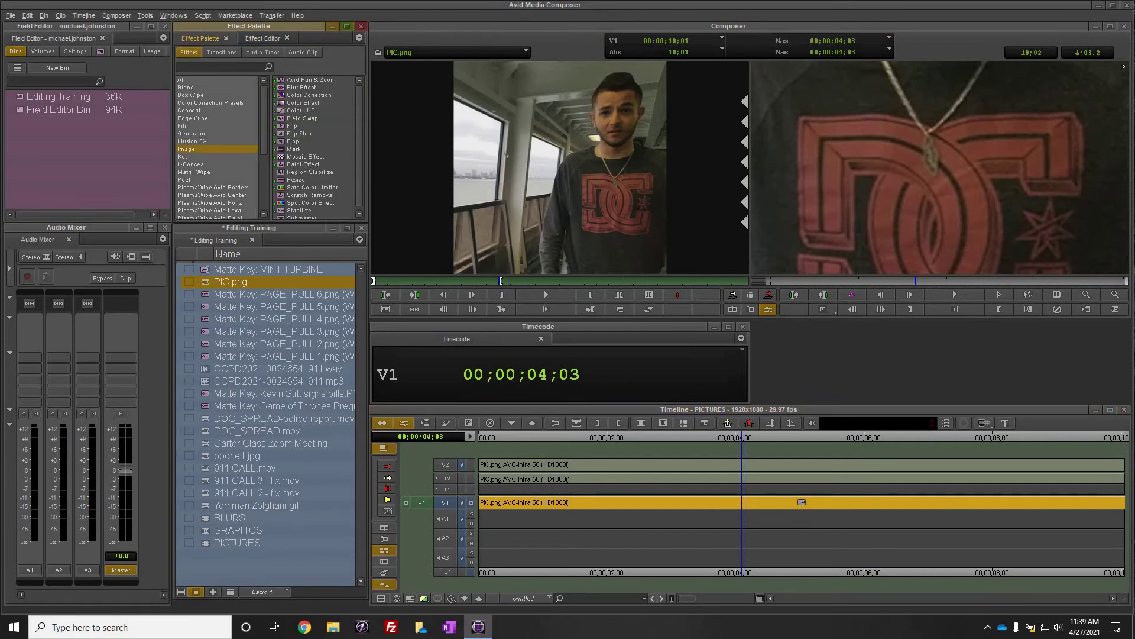
pyautogui.click(303, 103)
pyautogui.click(310, 80)
pyautogui.click(302, 87)
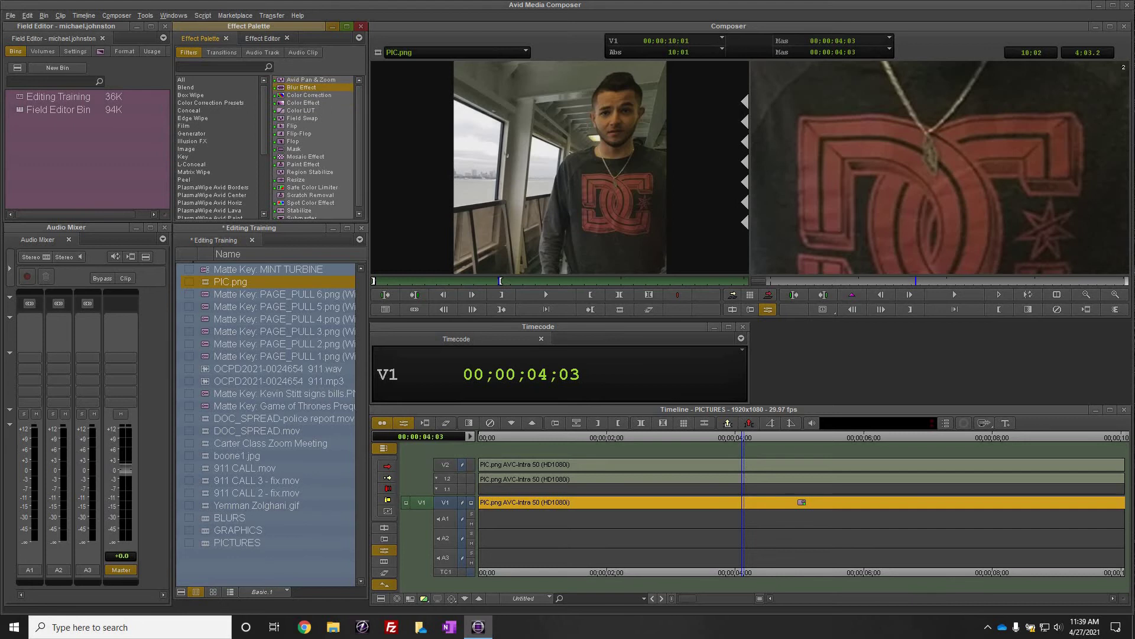
pyautogui.moveTo(650, 502); pyautogui.dragTo(651, 464)
pyautogui.moveTo(736, 465); pyautogui.dragTo(736, 478)
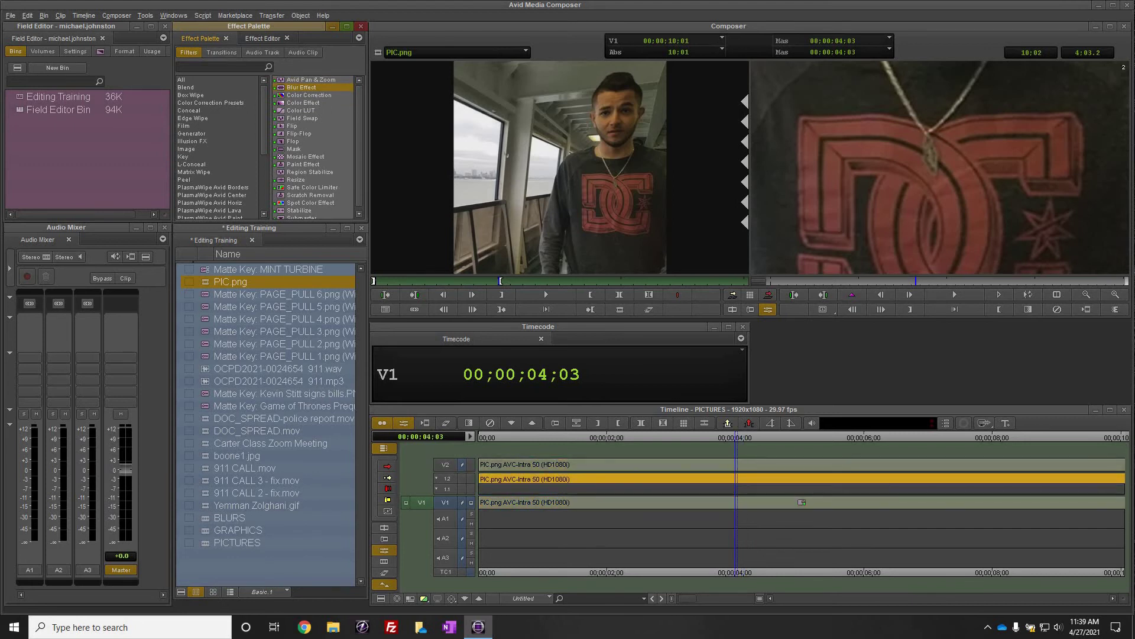
# Step: Cover the whole frame of the nested PIC.png clip with a rectangular blur shape, then collapse the nested layers
pyautogui.click(263, 37)
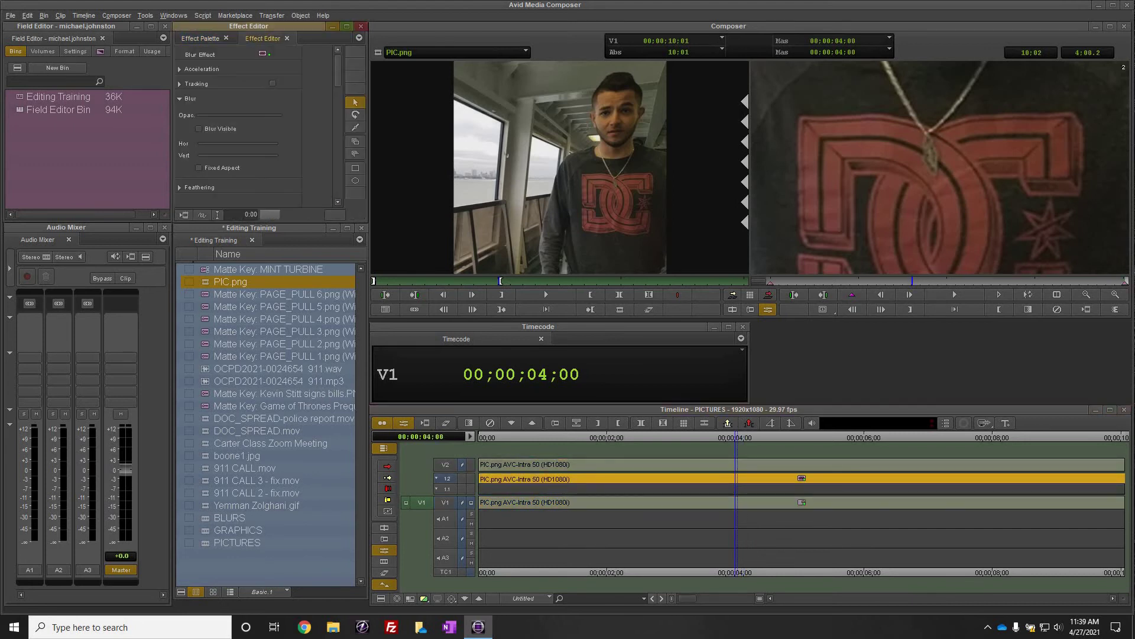
pyautogui.click(355, 170)
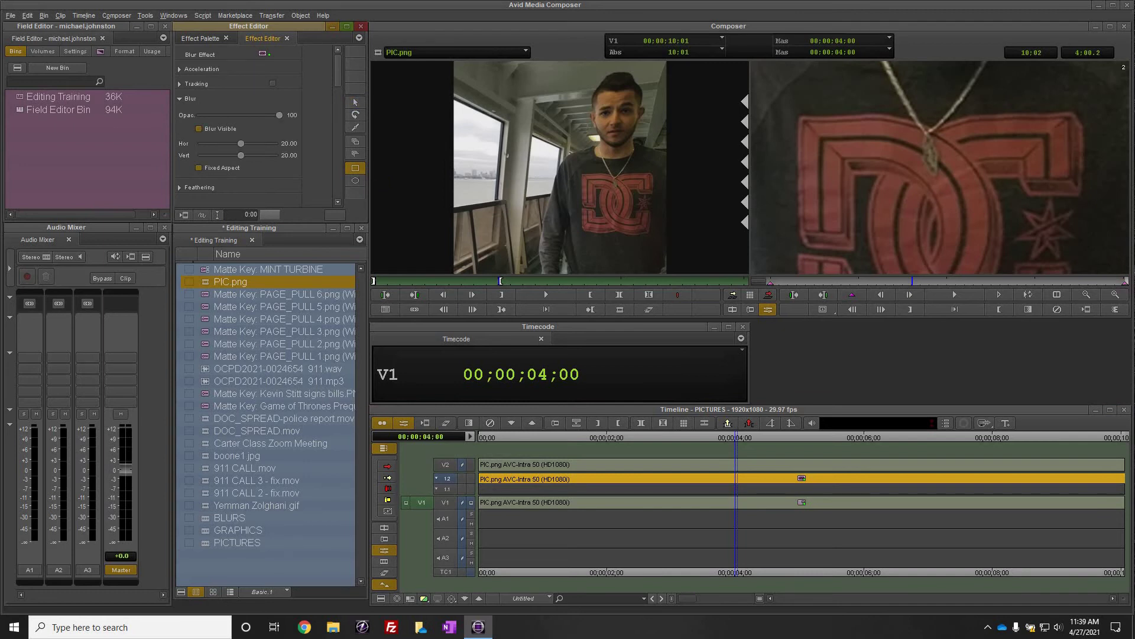
pyautogui.moveTo(752, 63); pyautogui.dragTo(1128, 273)
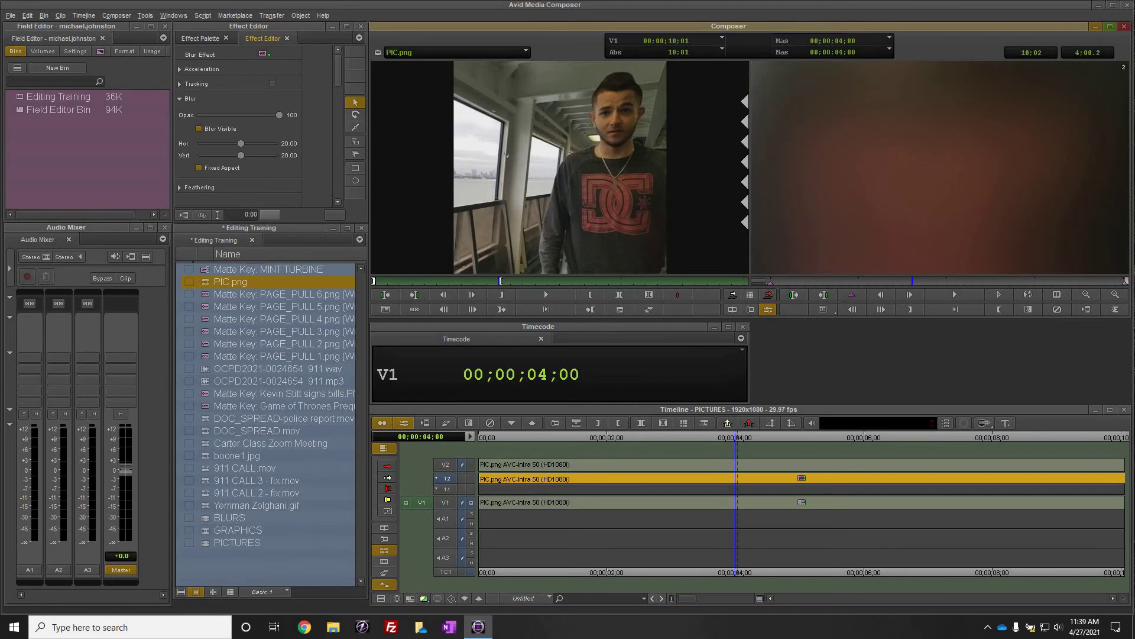
pyautogui.doubleClick(612, 502)
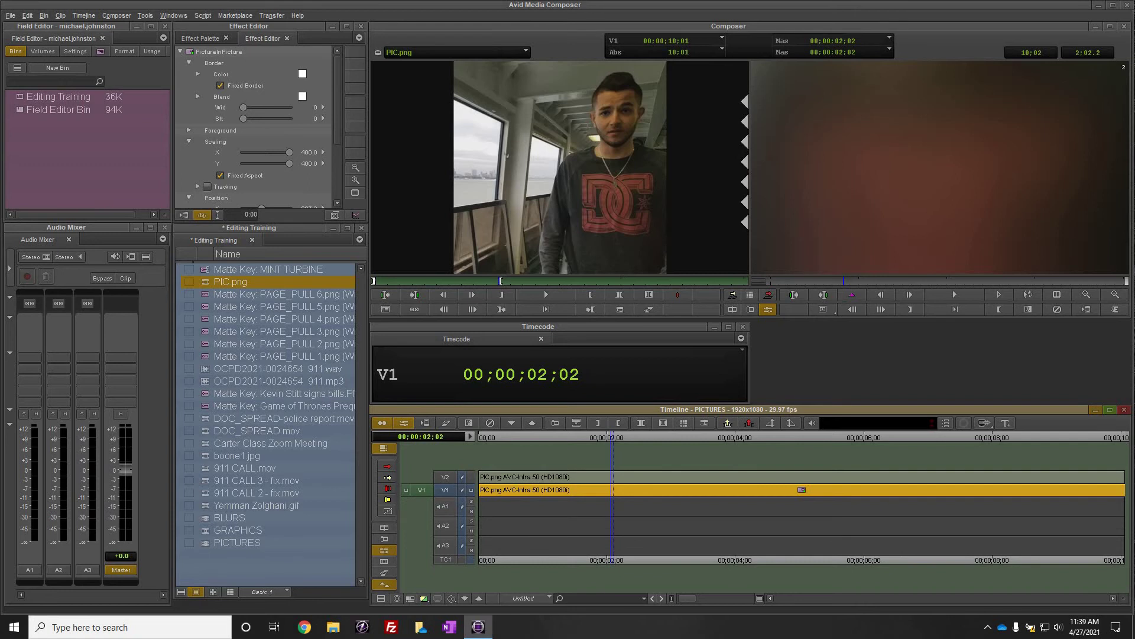
# Step: Monitor V2 and patch the source to it, then apply Picture-In-Picture to its PIC.png clip and show the effect parameters
pyautogui.click(472, 476)
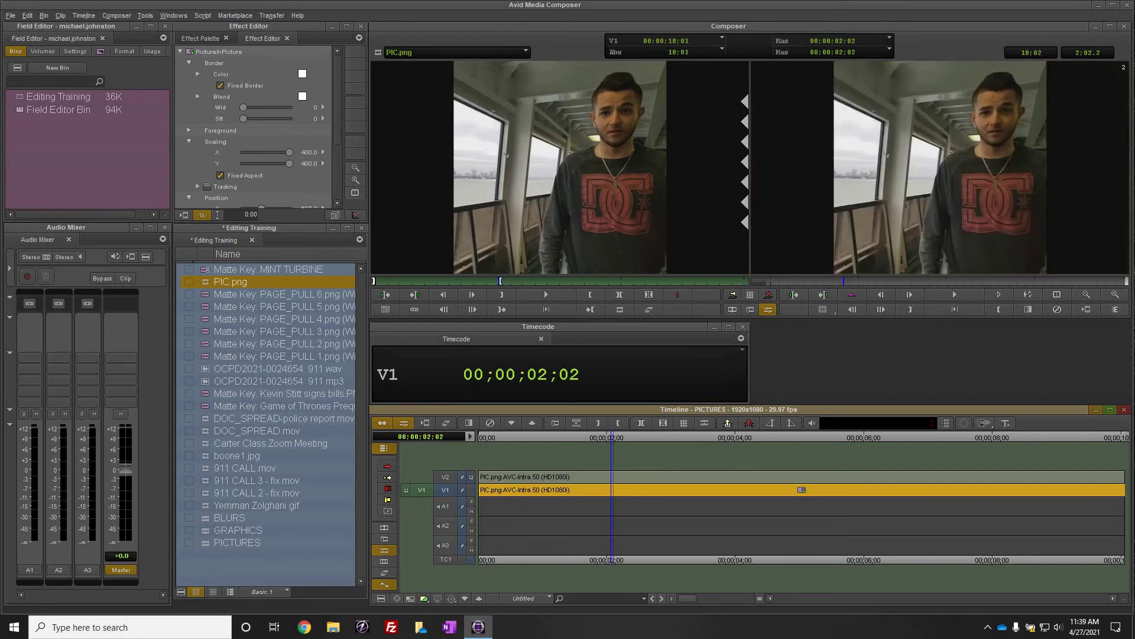
pyautogui.click(445, 476)
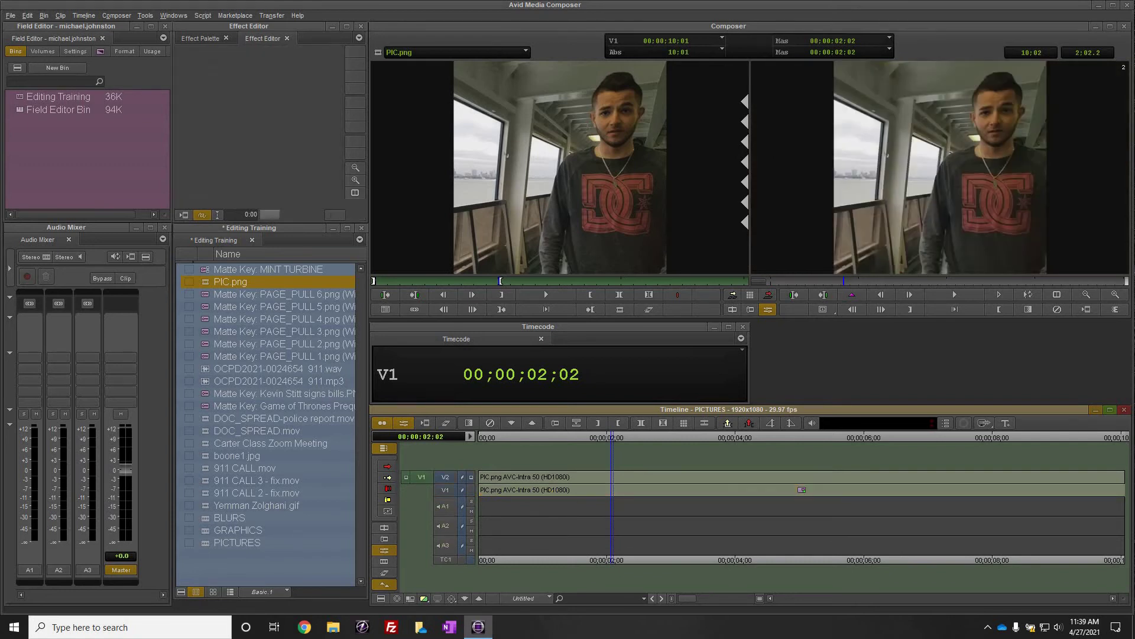
pyautogui.click(201, 39)
pyautogui.click(185, 88)
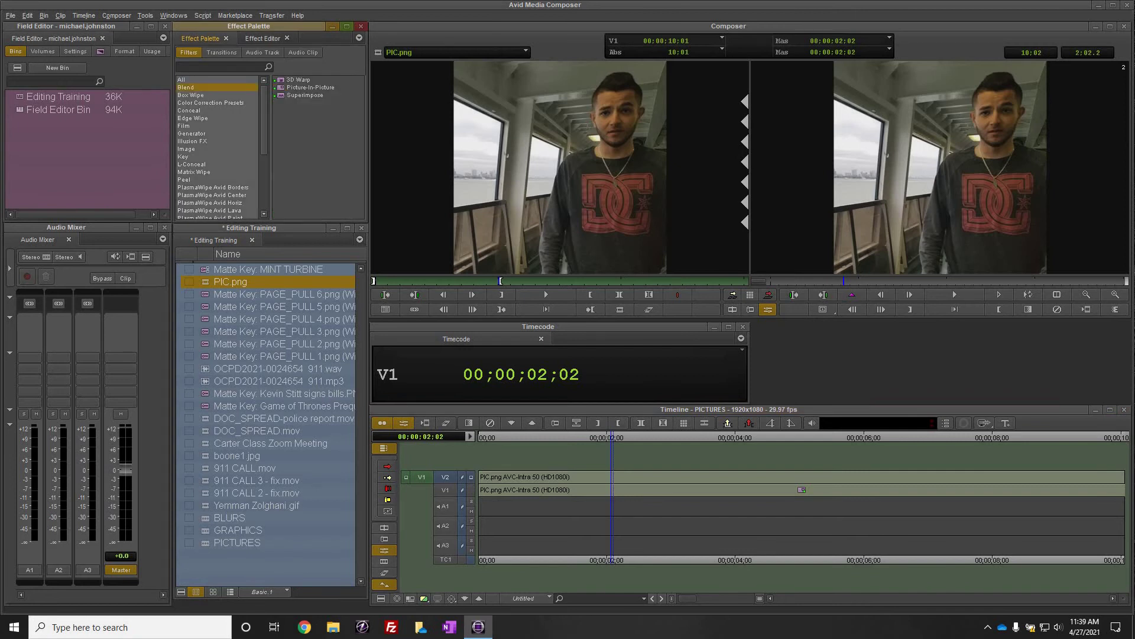
pyautogui.click(296, 87)
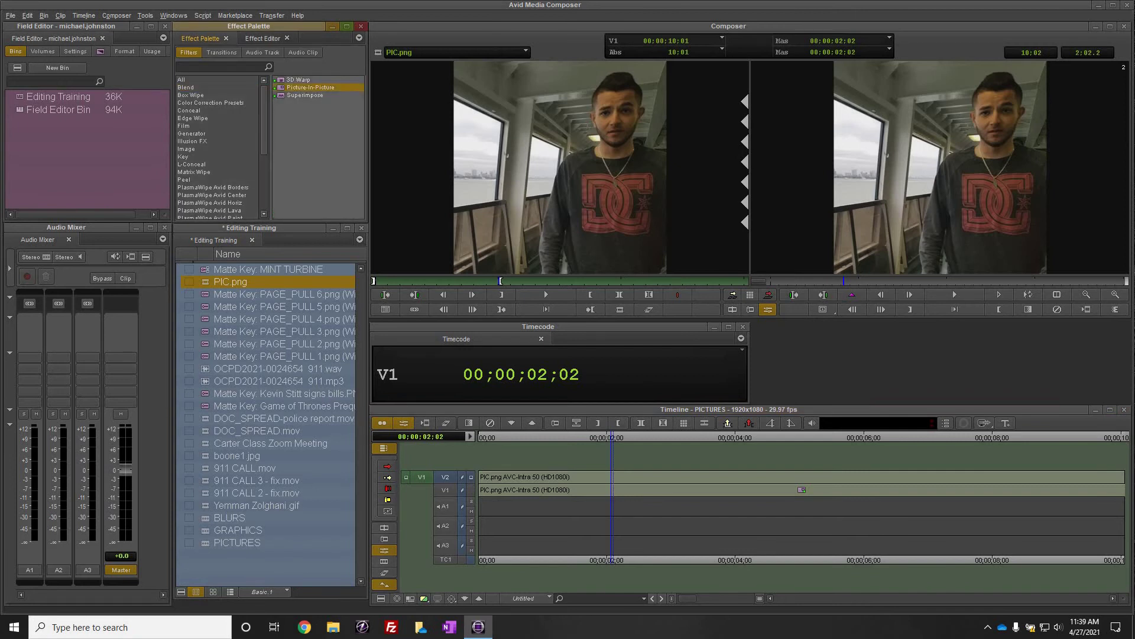
pyautogui.moveTo(282, 88); pyautogui.dragTo(722, 476)
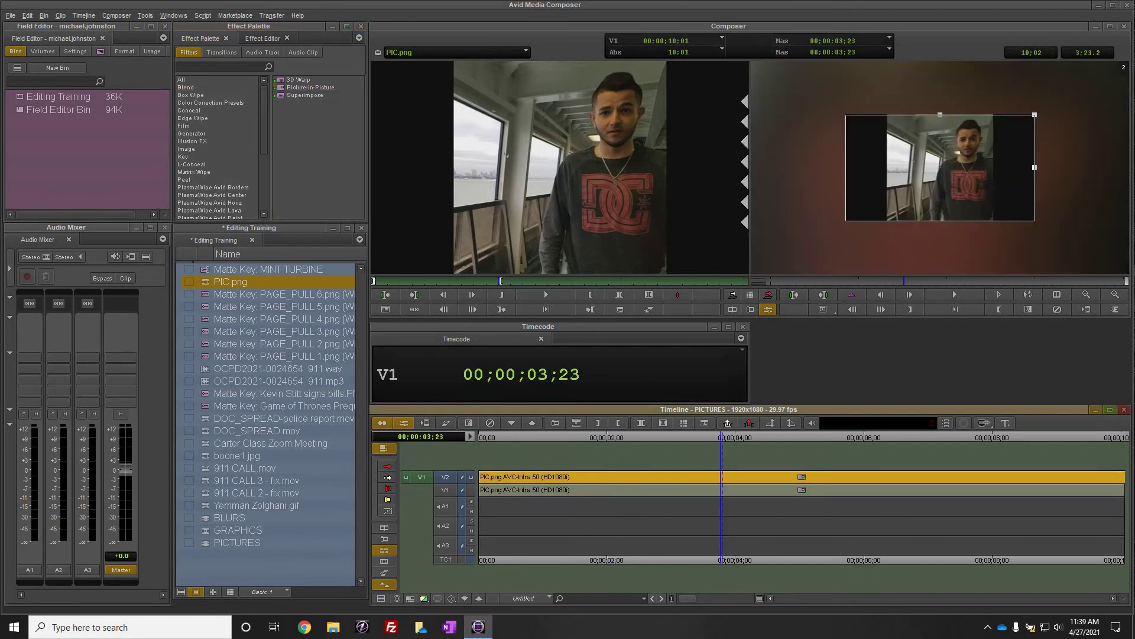
pyautogui.click(262, 38)
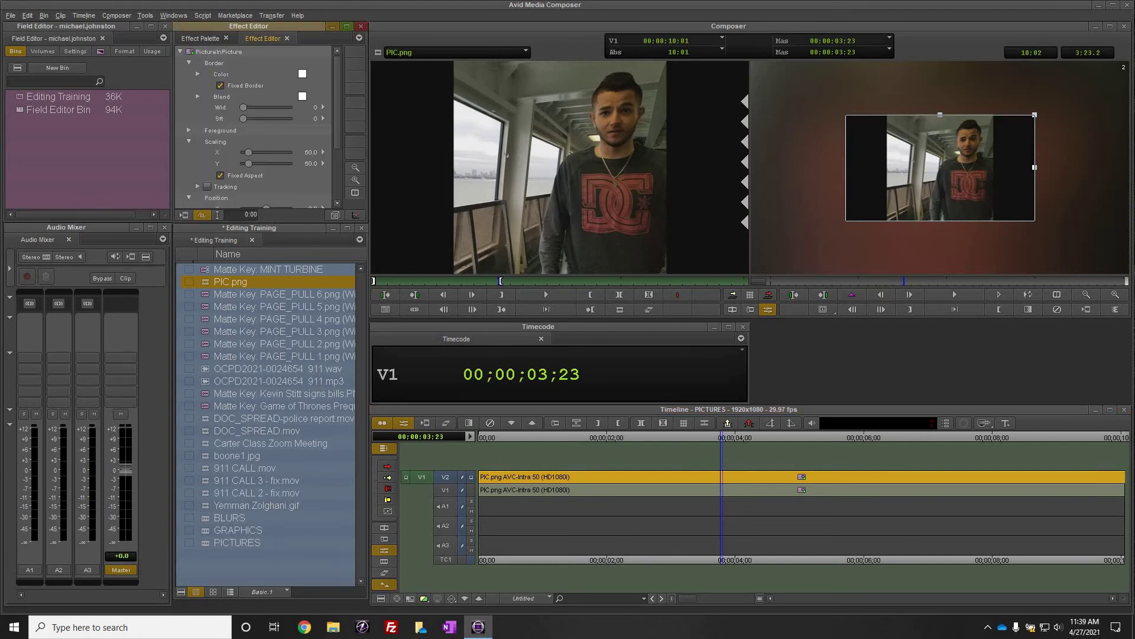
# Step: Crop the V2 picture around the man, with left at about 466, right at -243 and bottom at -189
pyautogui.scroll(-5, 255, 124)
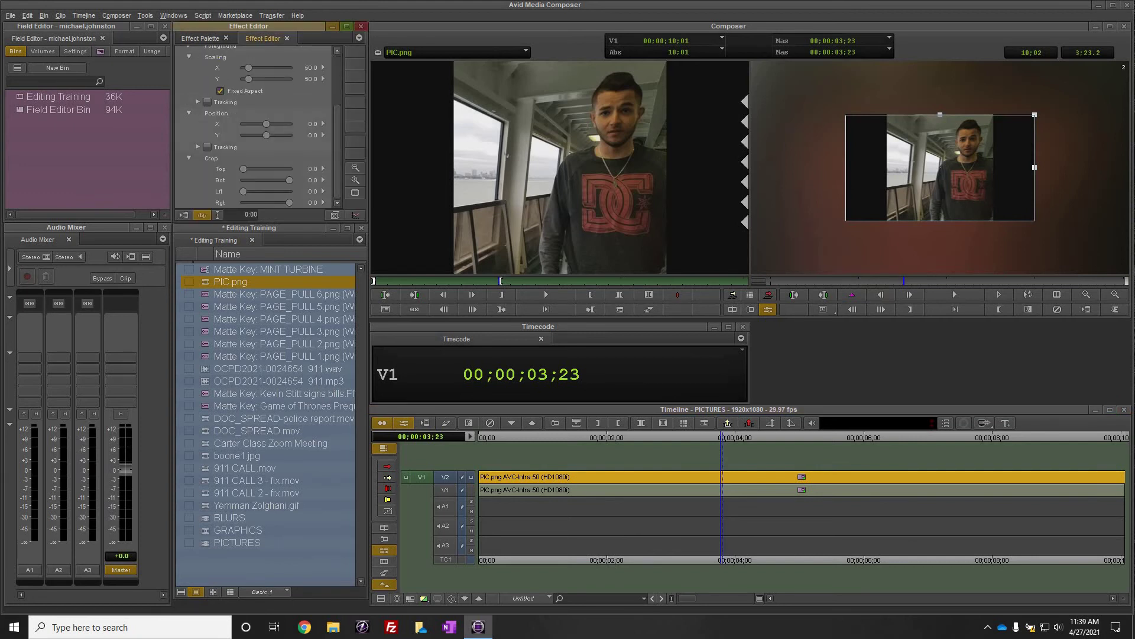
pyautogui.moveTo(289, 202); pyautogui.dragTo(265, 191)
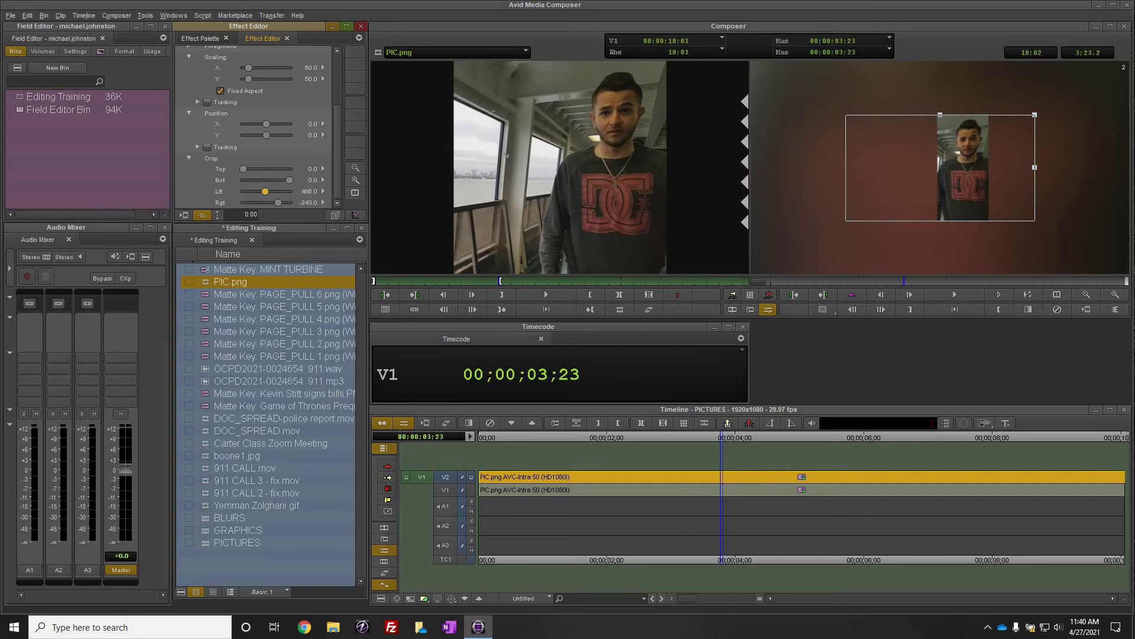
pyautogui.moveTo(289, 180); pyautogui.dragTo(281, 180)
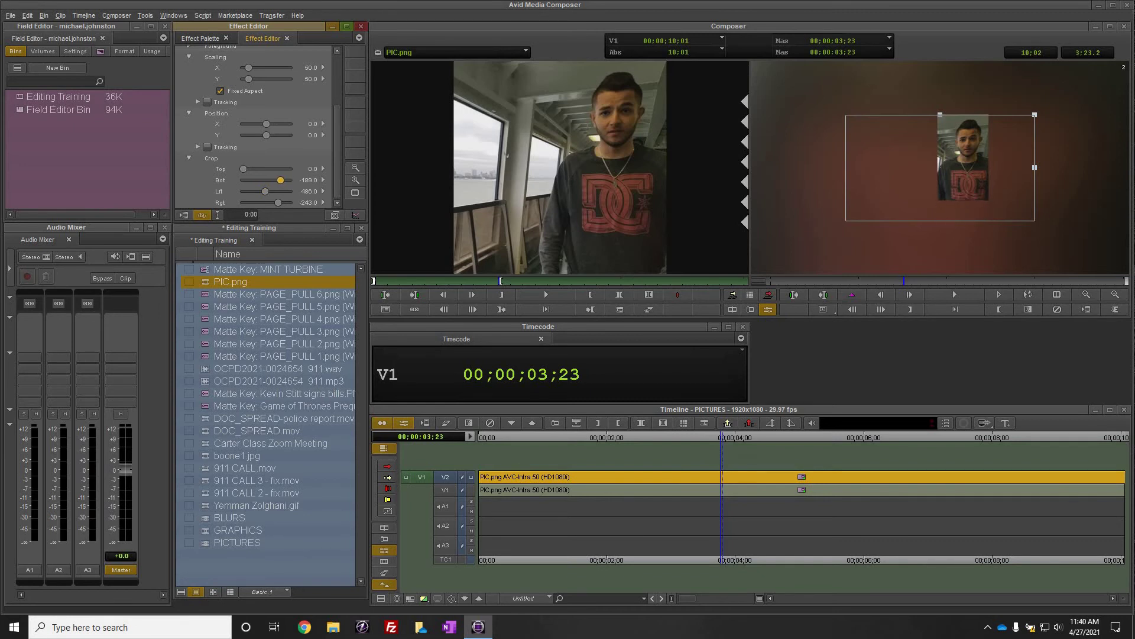
# Step: Enlarge the V2 picture to a scaling of 140 and reposition it to centre the man over the blurred background
pyautogui.moveTo(248, 67); pyautogui.dragTo(259, 67)
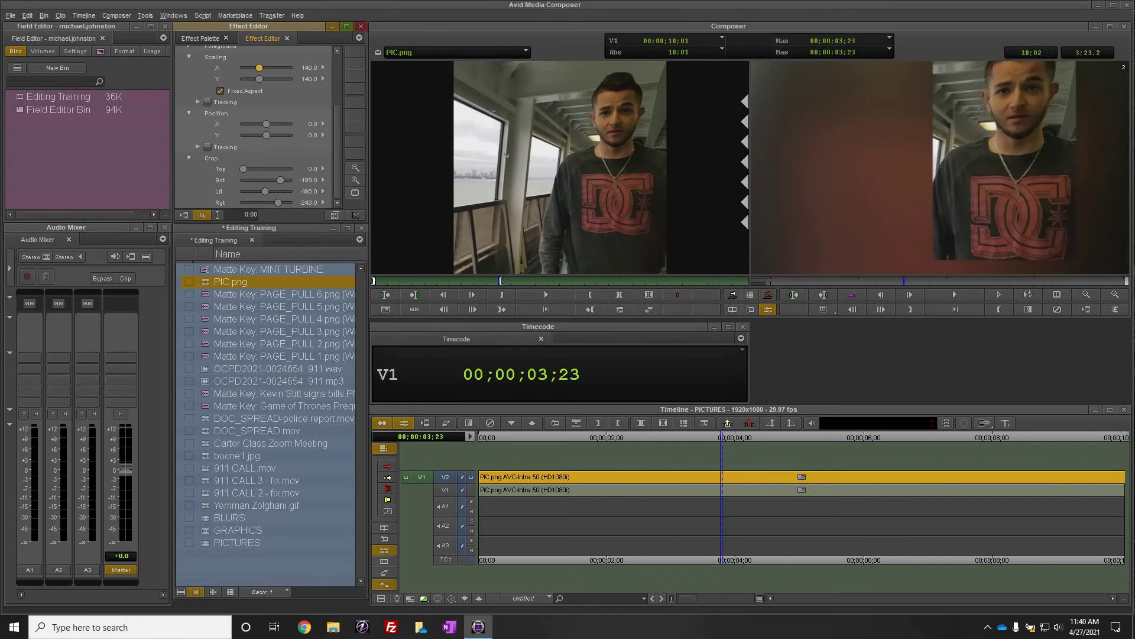
pyautogui.moveTo(939, 167); pyautogui.dragTo(878, 194)
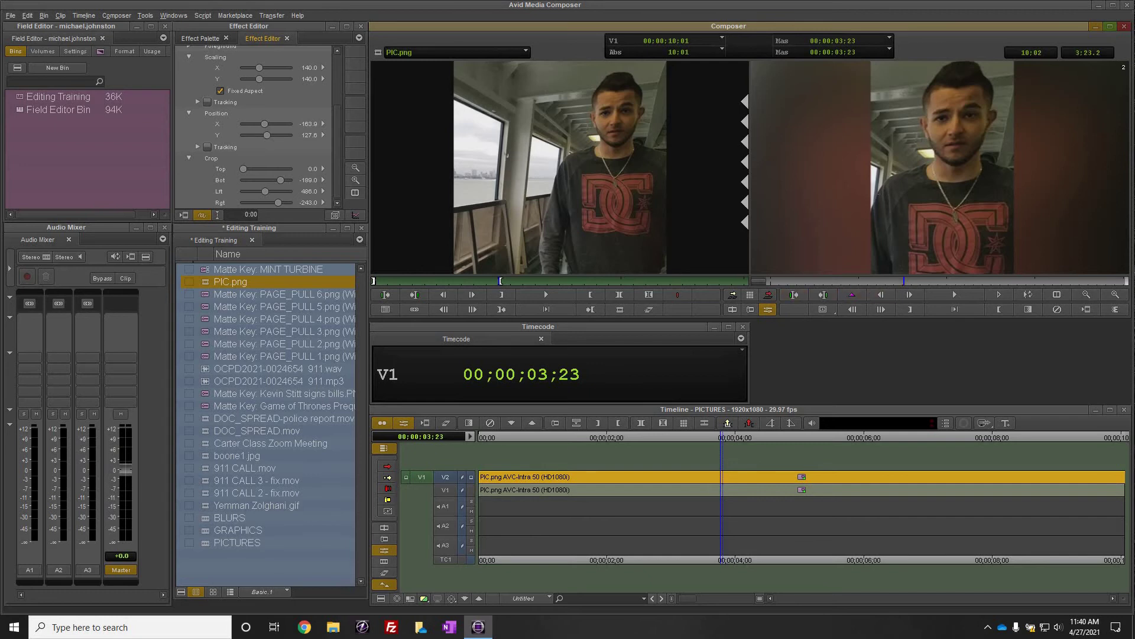
# Step: Keyframe a slow pull-out on the V2 picture by scaling its start to about 159 and recentring it, then preview the move
pyautogui.press('Home')
pyautogui.press('End')
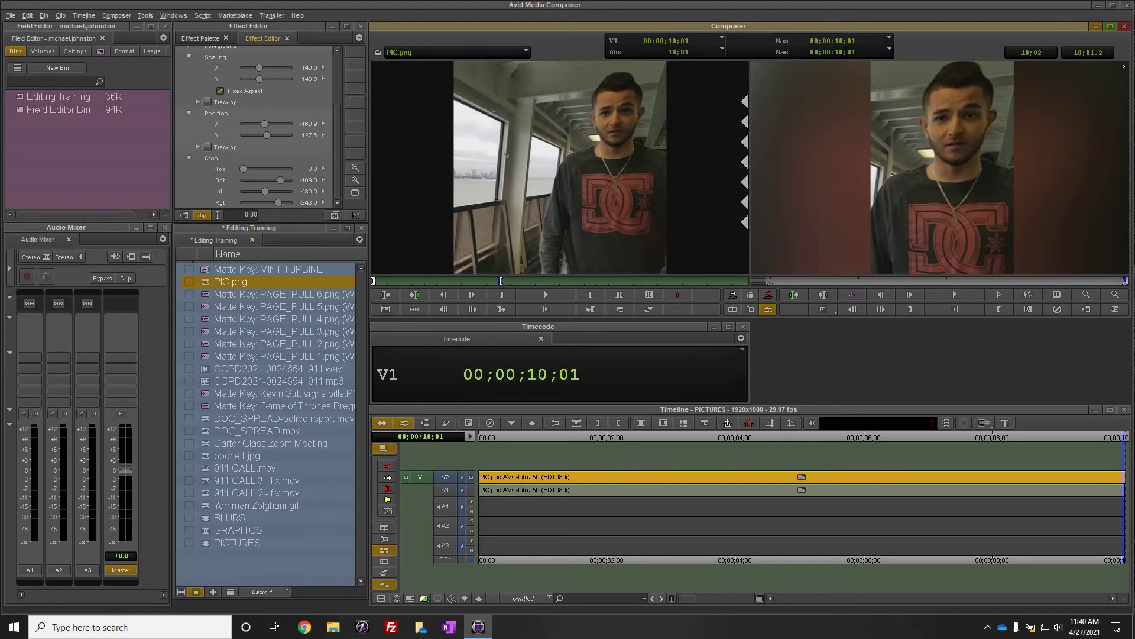
pyautogui.press('Home')
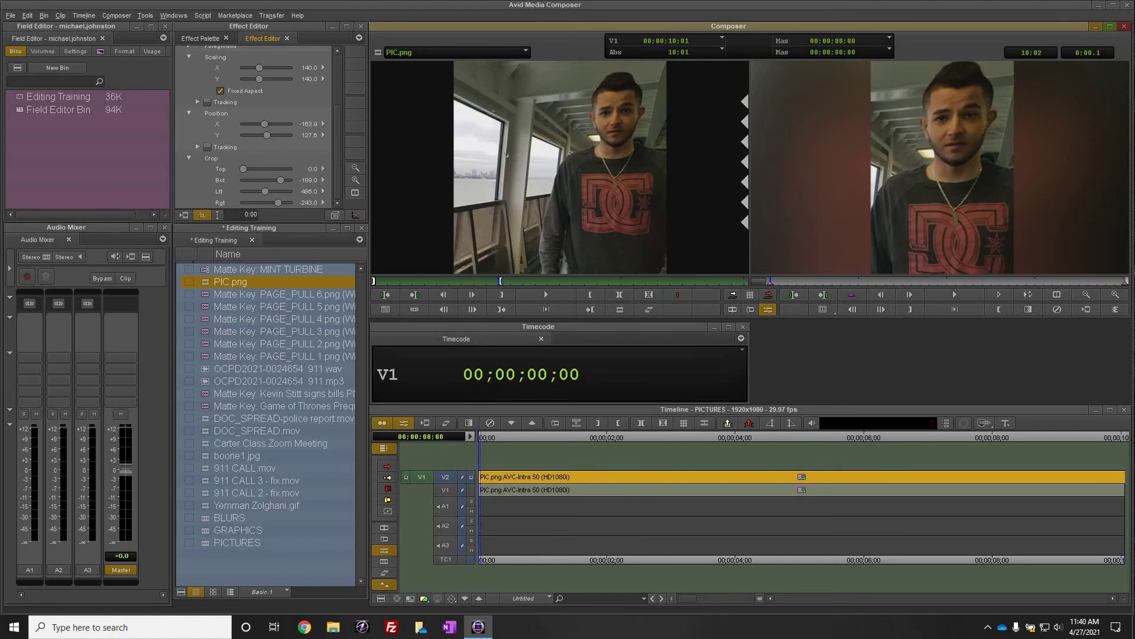
pyautogui.moveTo(259, 68); pyautogui.dragTo(262, 68)
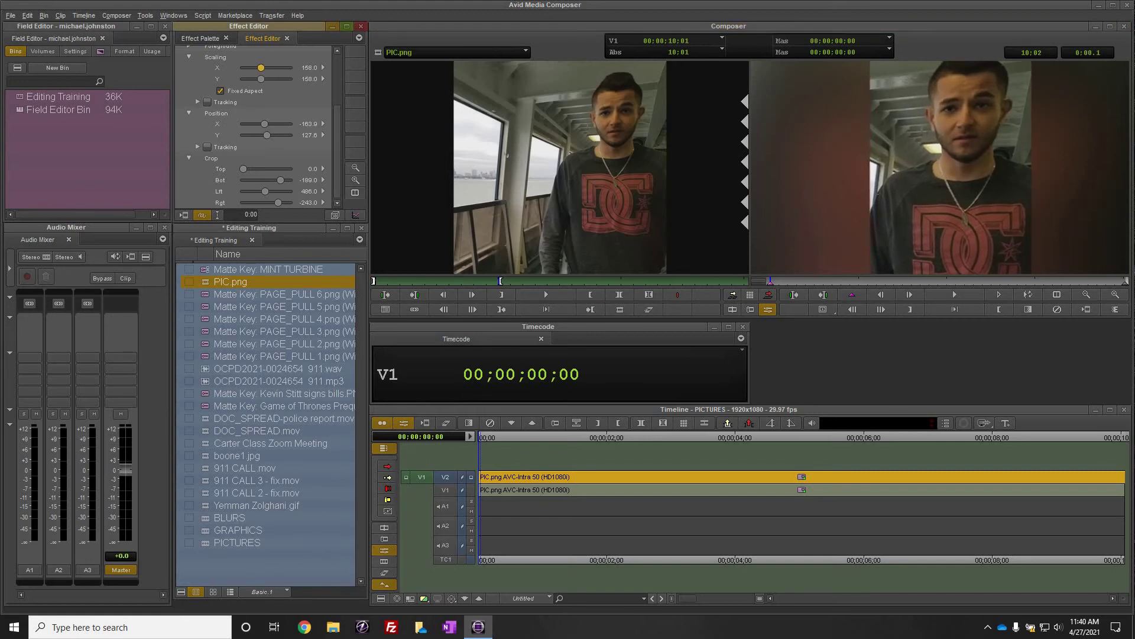
pyautogui.moveTo(896, 188); pyautogui.dragTo(878, 194)
pyautogui.moveTo(514, 438); pyautogui.dragTo(480, 438)
pyautogui.press('space')
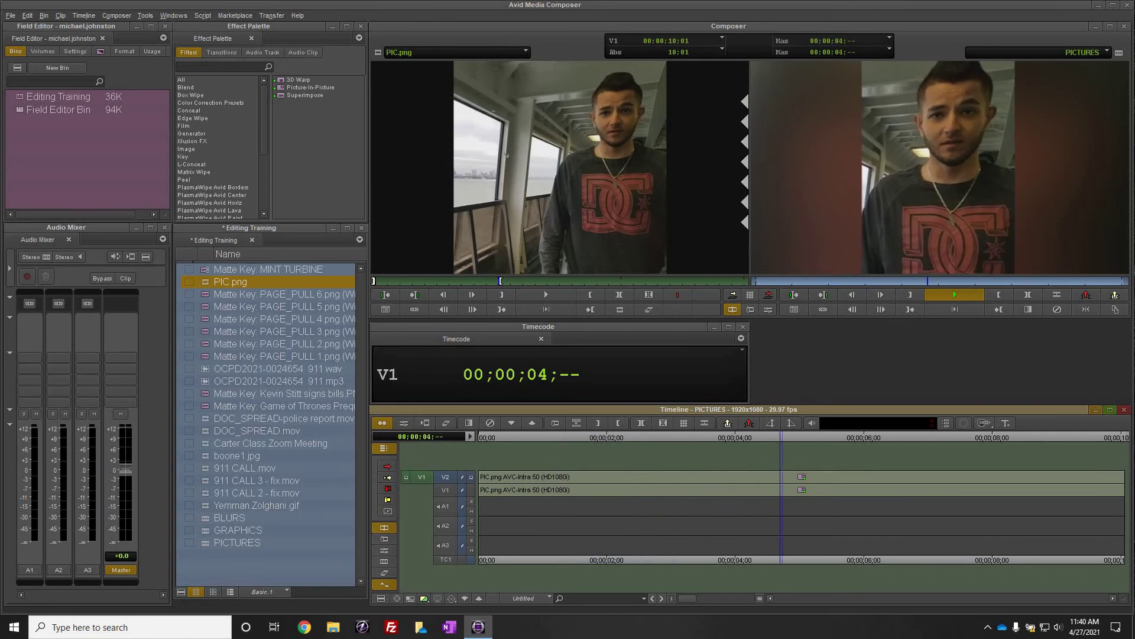
pyautogui.press('space')
pyautogui.press('Home')
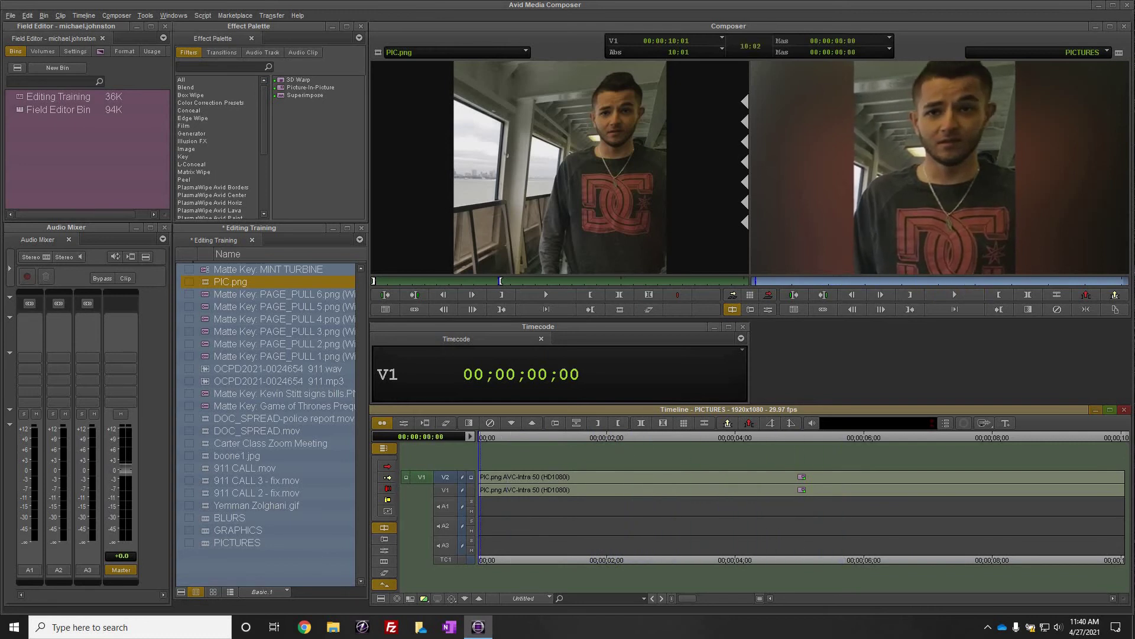
# Step: Patch the source back to V1, mark the entire sequence from start to end and extract it to empty the timeline
pyautogui.moveTo(422, 477); pyautogui.dragTo(446, 490)
pyautogui.click(490, 423)
pyautogui.click(490, 438)
pyautogui.press('Home')
pyautogui.press('i')
pyautogui.press('End')
pyautogui.press('o')
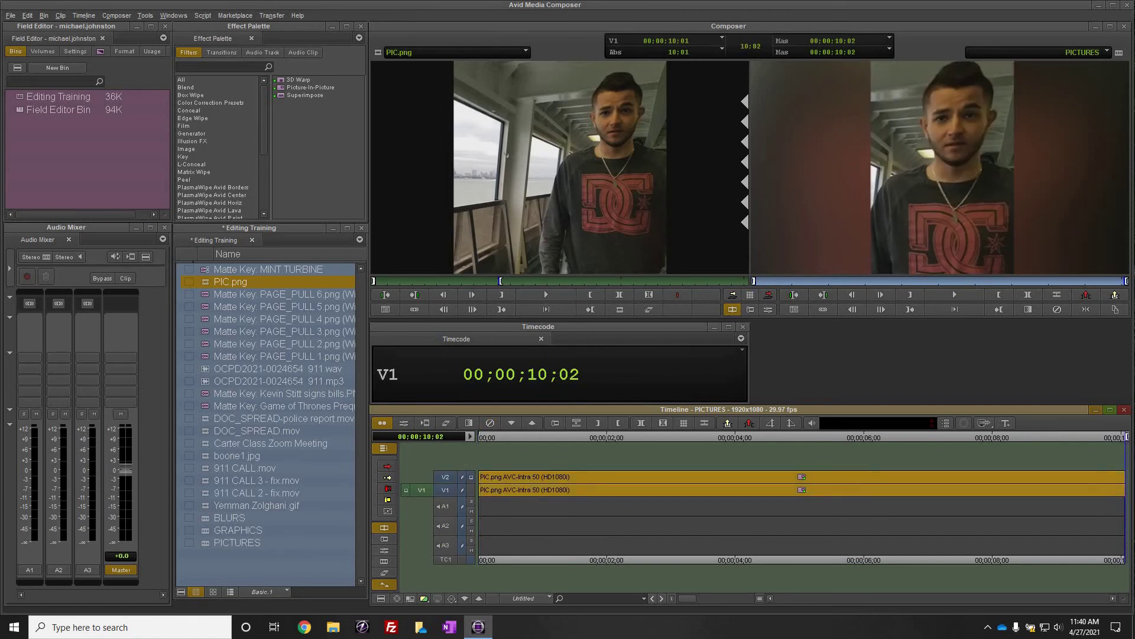
pyautogui.press('x')
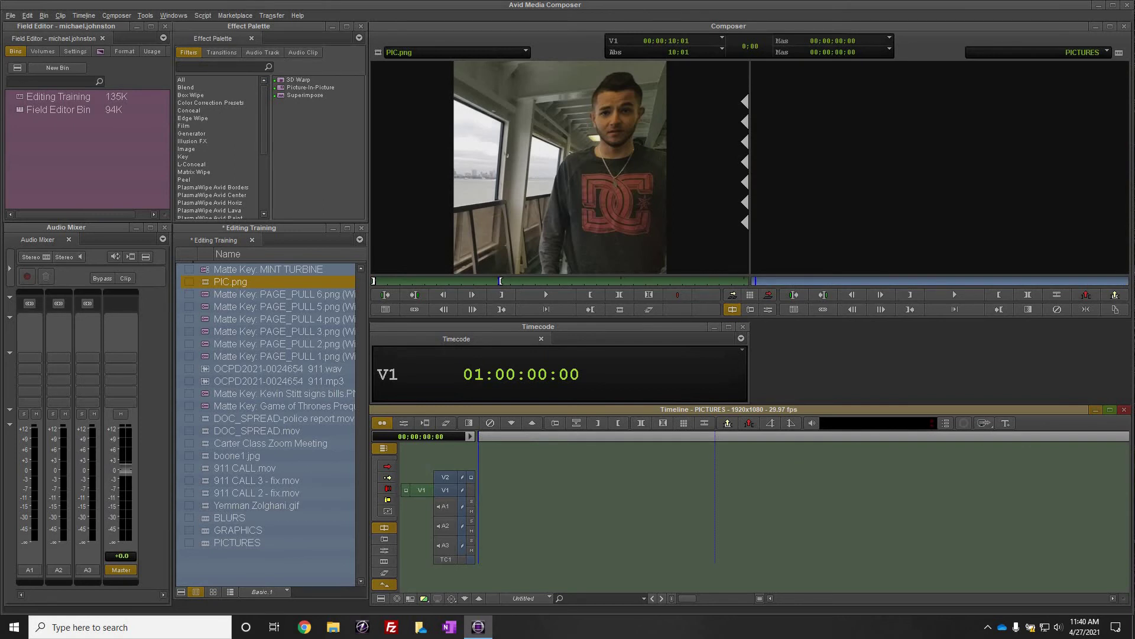
# Step: Load boone1.jpg as the source, mark its first 11 seconds and overwrite that section onto V1
pyautogui.doubleClick(205, 456)
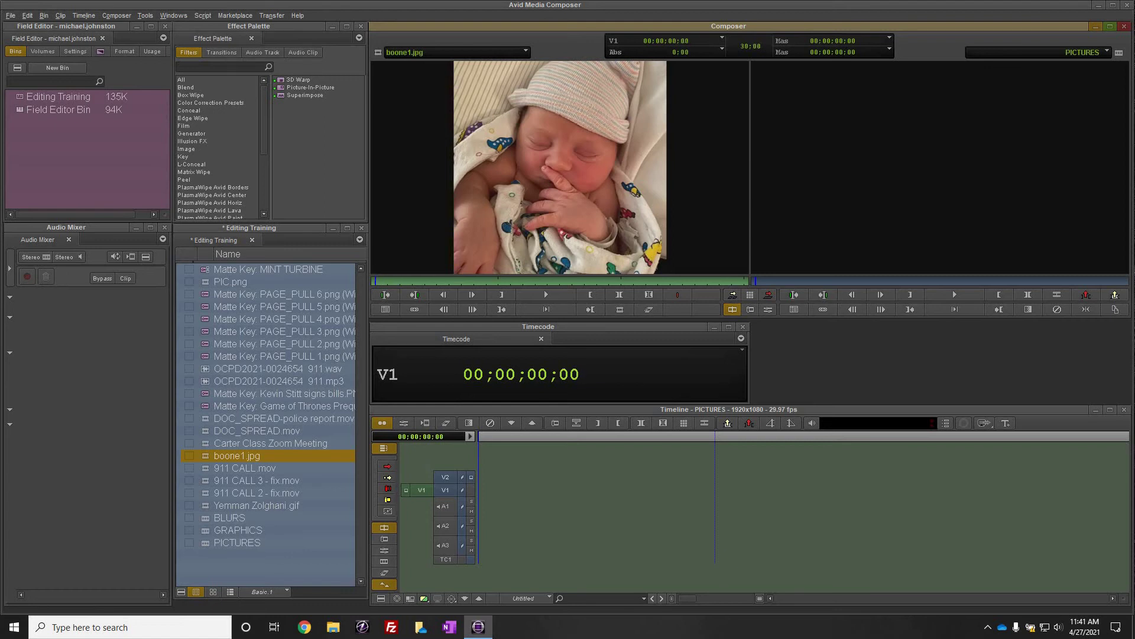
pyautogui.press('i')
pyautogui.moveTo(375, 281); pyautogui.dragTo(511, 281)
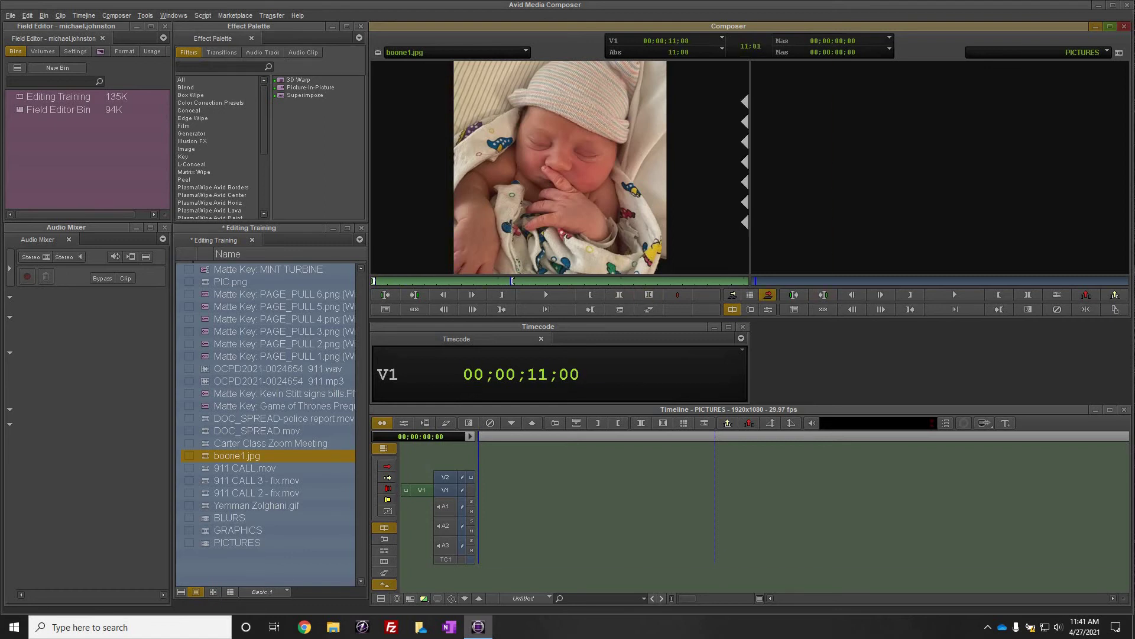
pyautogui.click(768, 294)
# Step: Overwrite the same boone1.jpg section onto V2 from the sequence start, then patch the source back to V1
pyautogui.moveTo(421, 490); pyautogui.dragTo(446, 477)
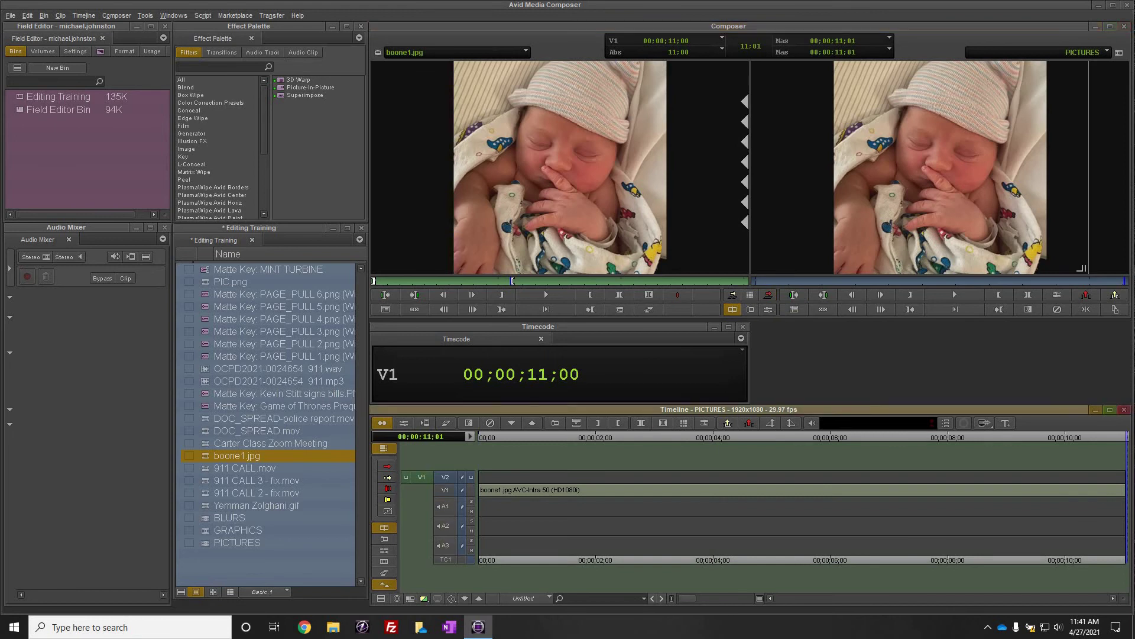
pyautogui.press('Home')
pyautogui.click(768, 294)
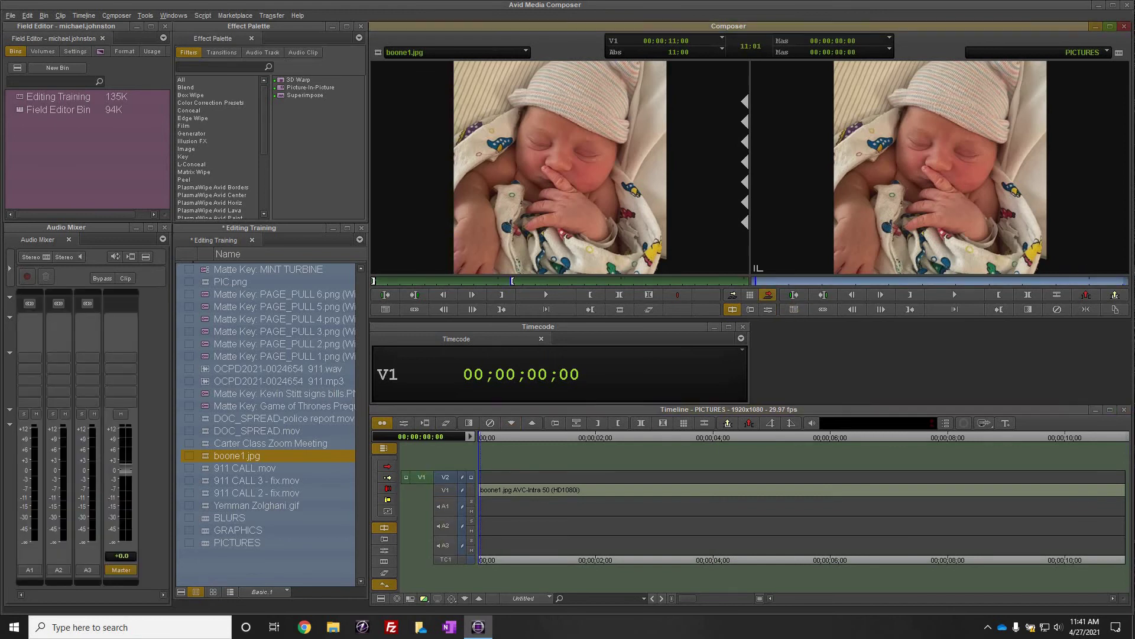
pyautogui.moveTo(422, 477); pyautogui.dragTo(445, 490)
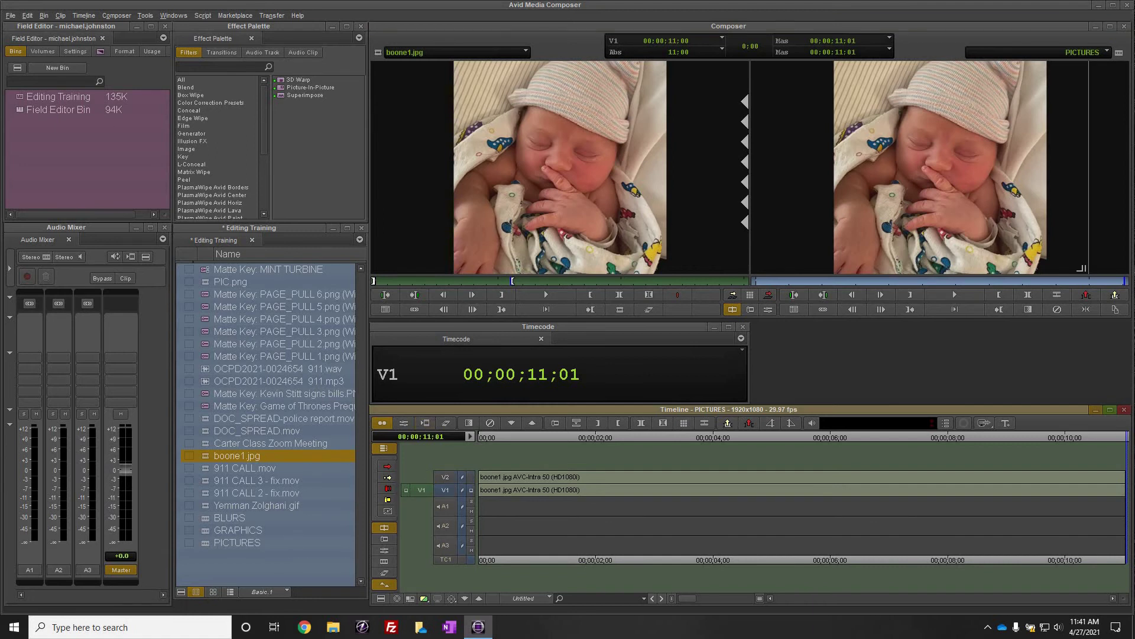
# Step: Apply the Picture-In-Picture effect to the V1 boone1.jpg clip and enlarge it to a scaling of 367
pyautogui.click(186, 87)
pyautogui.click(311, 88)
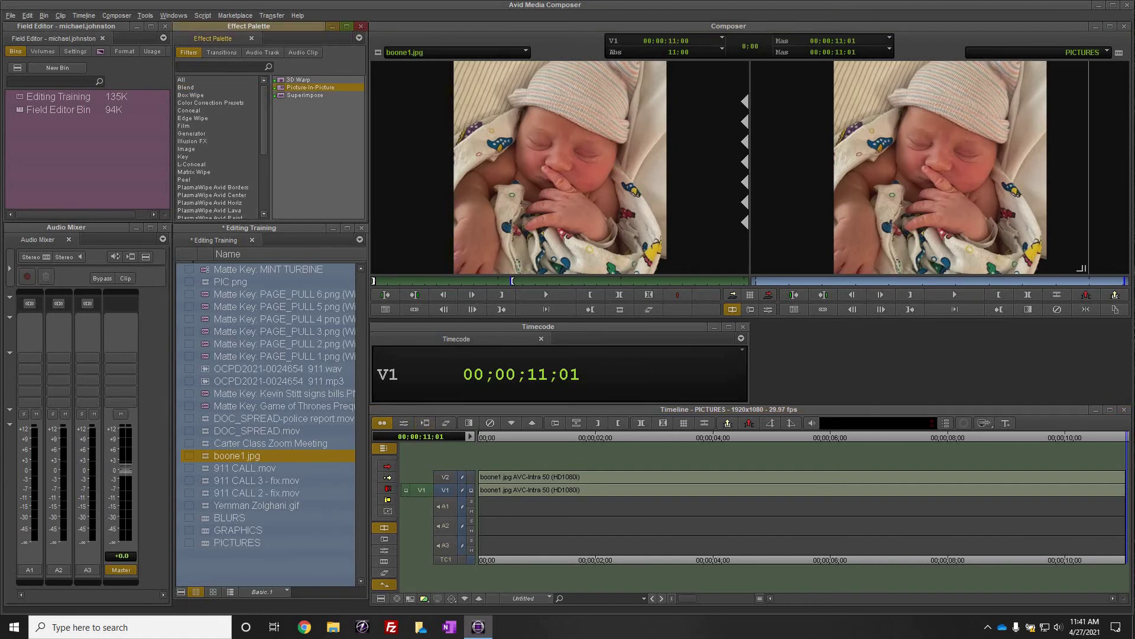
pyautogui.moveTo(310, 87); pyautogui.dragTo(567, 490)
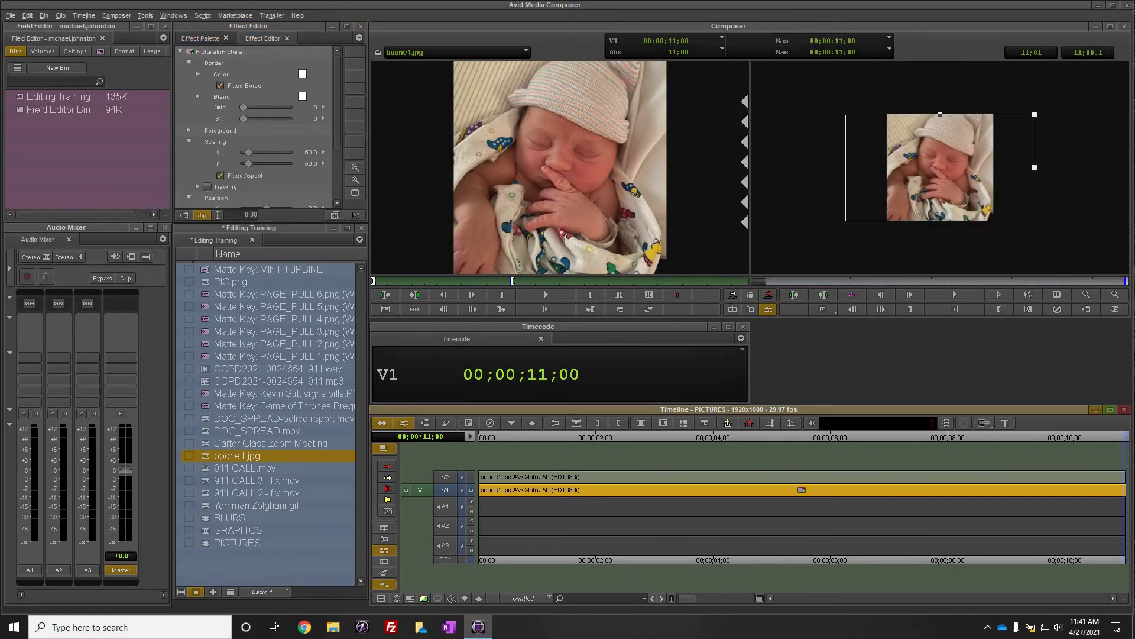
pyautogui.moveTo(249, 152); pyautogui.dragTo(285, 152)
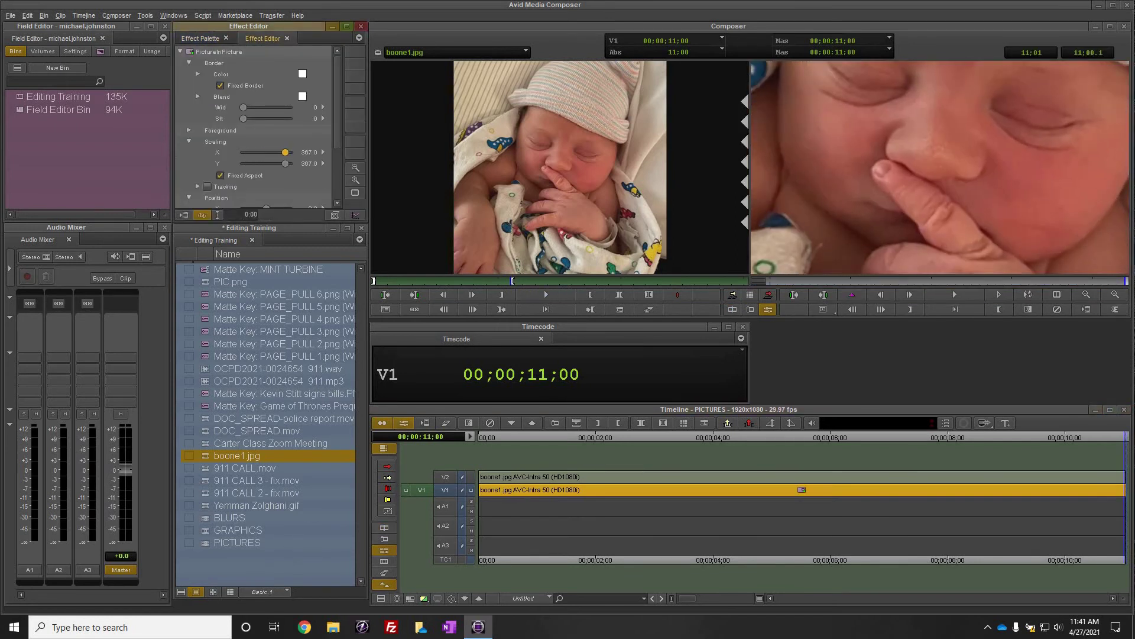
# Step: Expand the V1 clip's nested layers and apply the Blur Effect to the boone1.jpg clip on nested track 1.2
pyautogui.doubleClick(734, 490)
pyautogui.click(200, 38)
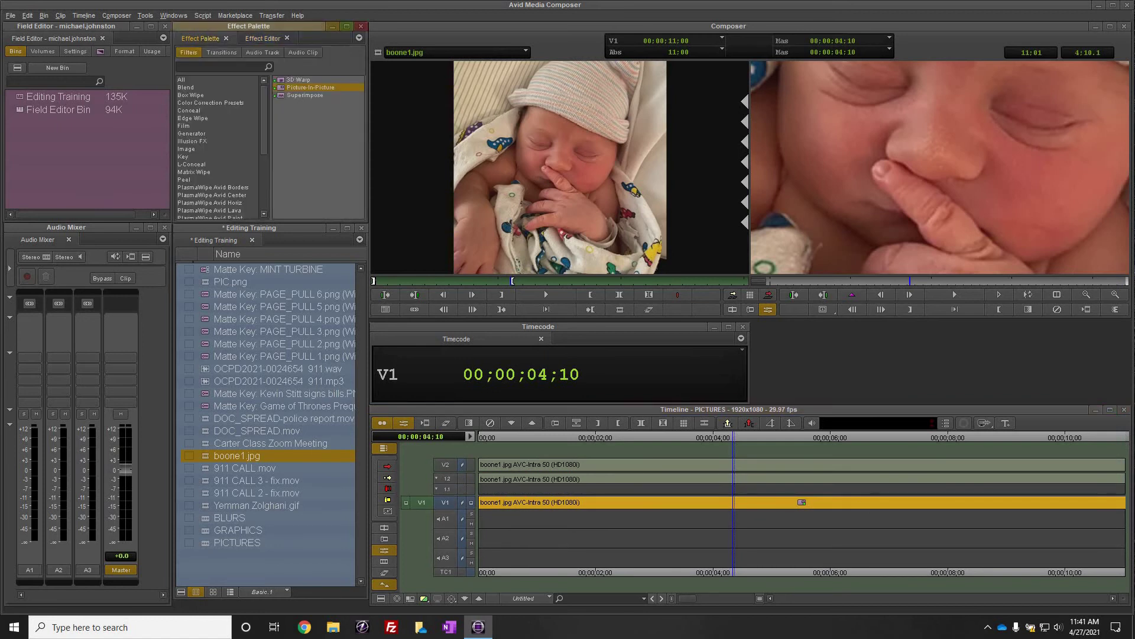
pyautogui.click(187, 149)
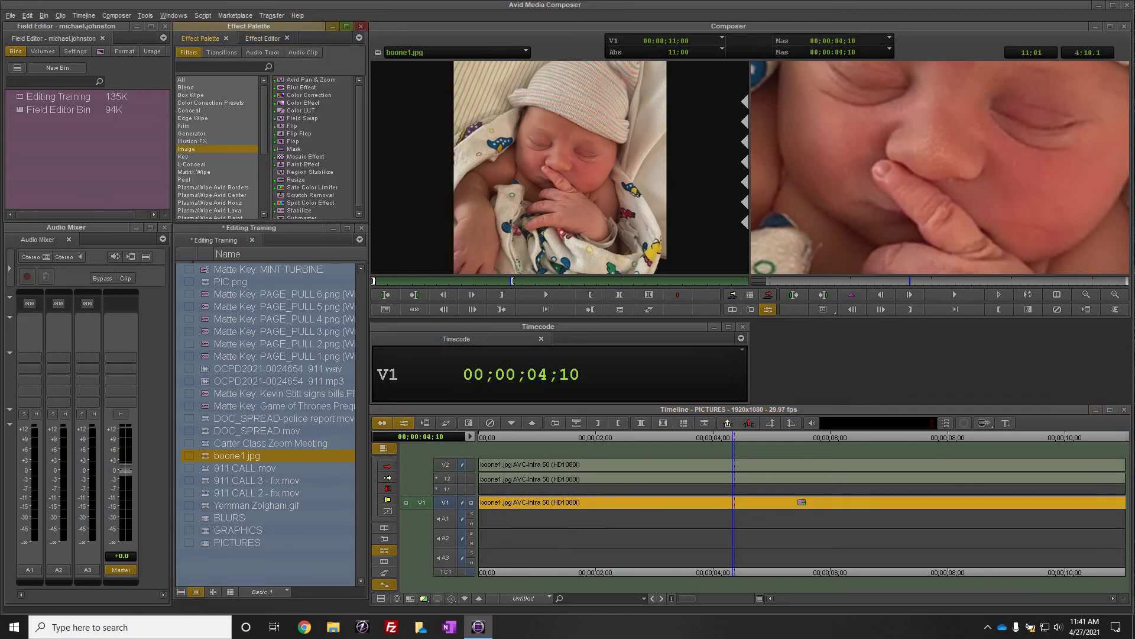
pyautogui.click(296, 87)
pyautogui.moveTo(784, 502); pyautogui.dragTo(785, 479)
# Step: Cover the whole frame of the nested boone1.jpg clip with a rectangular blur shape
pyautogui.click(263, 37)
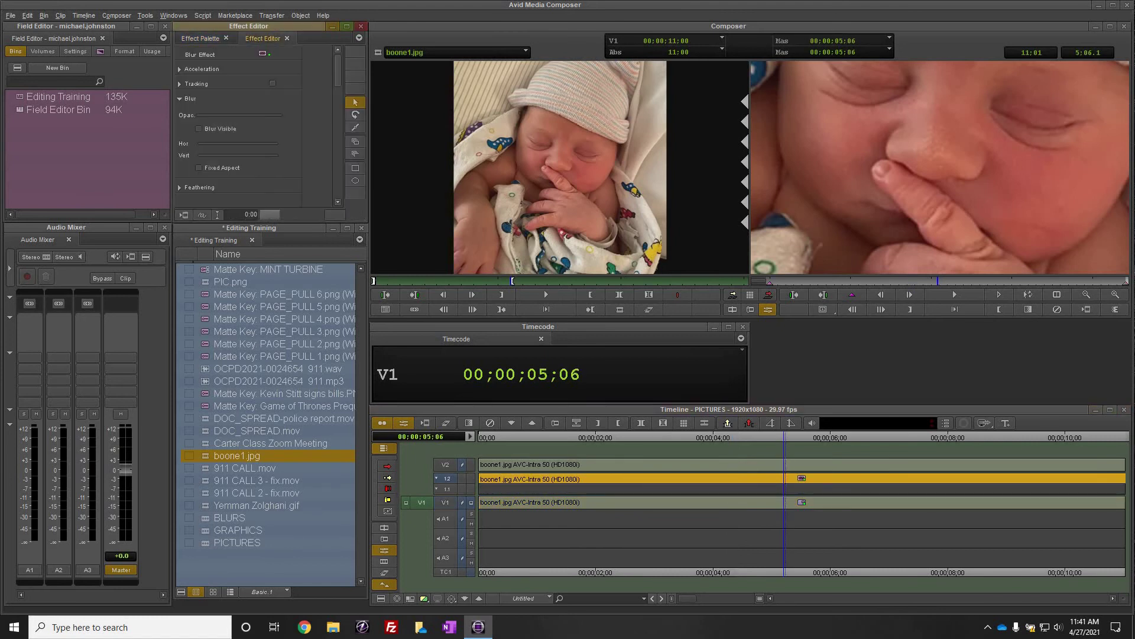
pyautogui.click(355, 168)
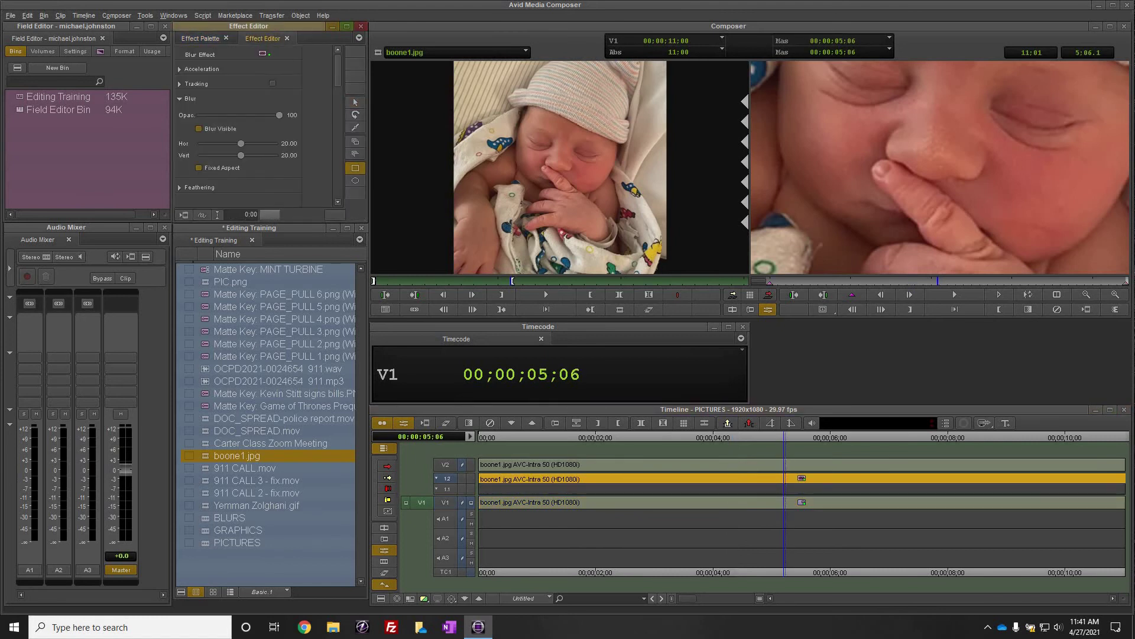
pyautogui.moveTo(754, 65); pyautogui.dragTo(1129, 273)
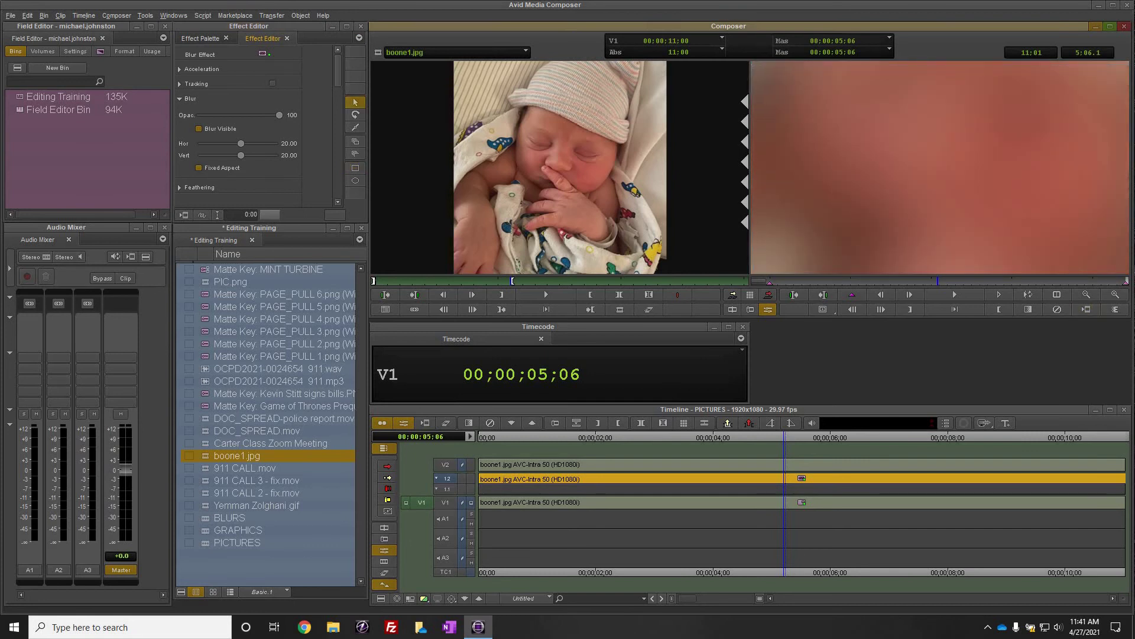
# Step: Collapse the nested V1 layers, return to V2, and apply the 3D Warp effect to the V2 boone1.jpg clip
pyautogui.doubleClick(747, 502)
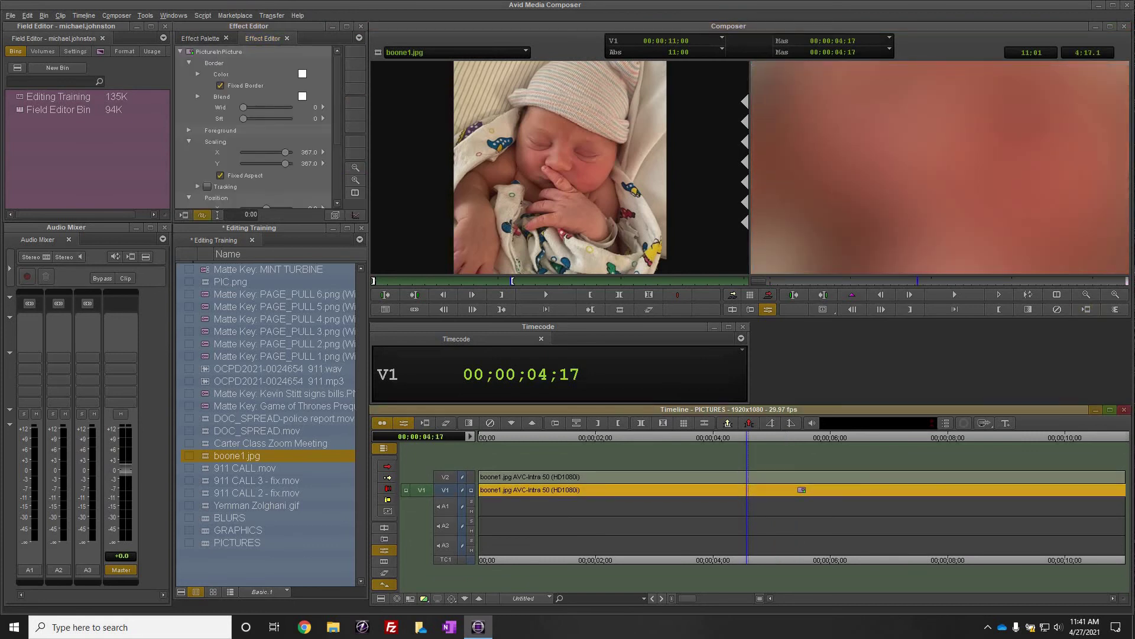
pyautogui.hotkey('ctrl', 'z')
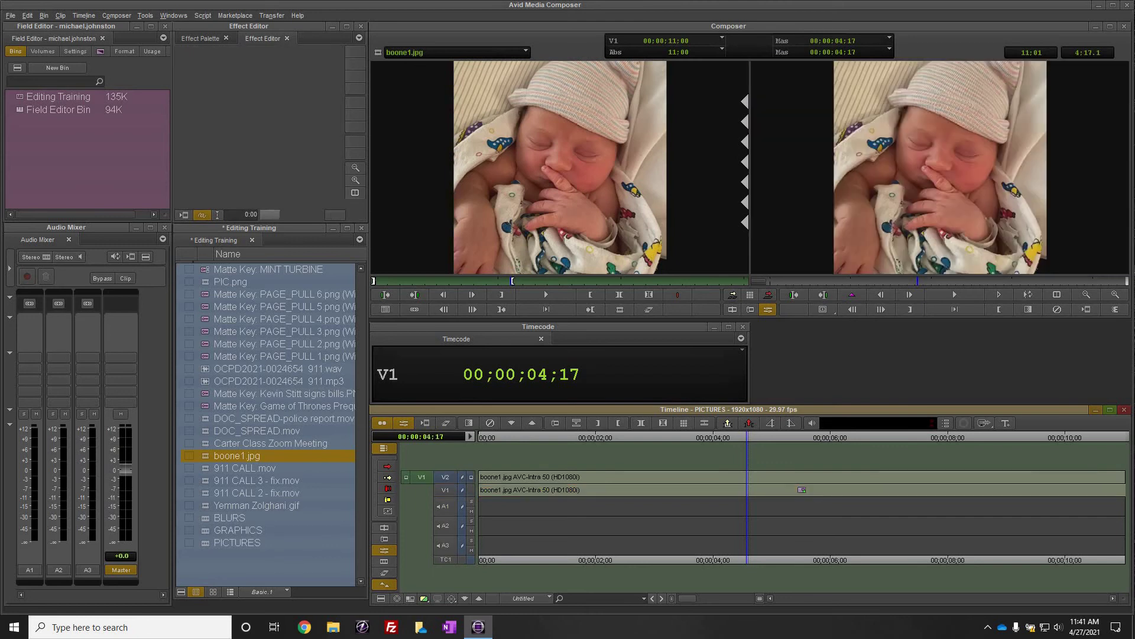
pyautogui.click(200, 39)
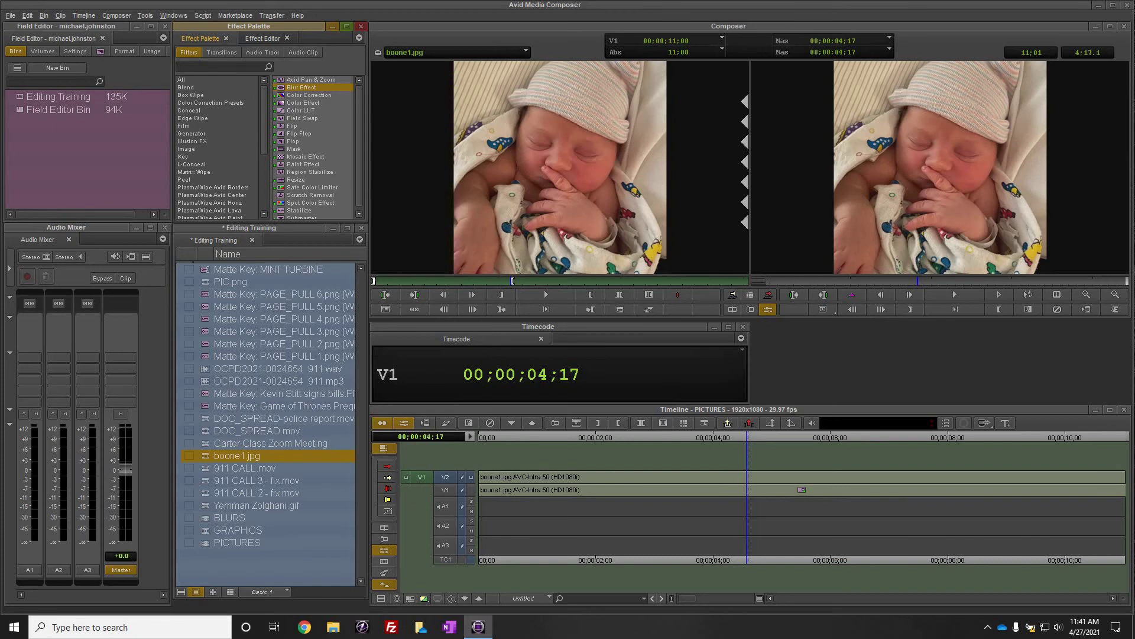
pyautogui.click(186, 87)
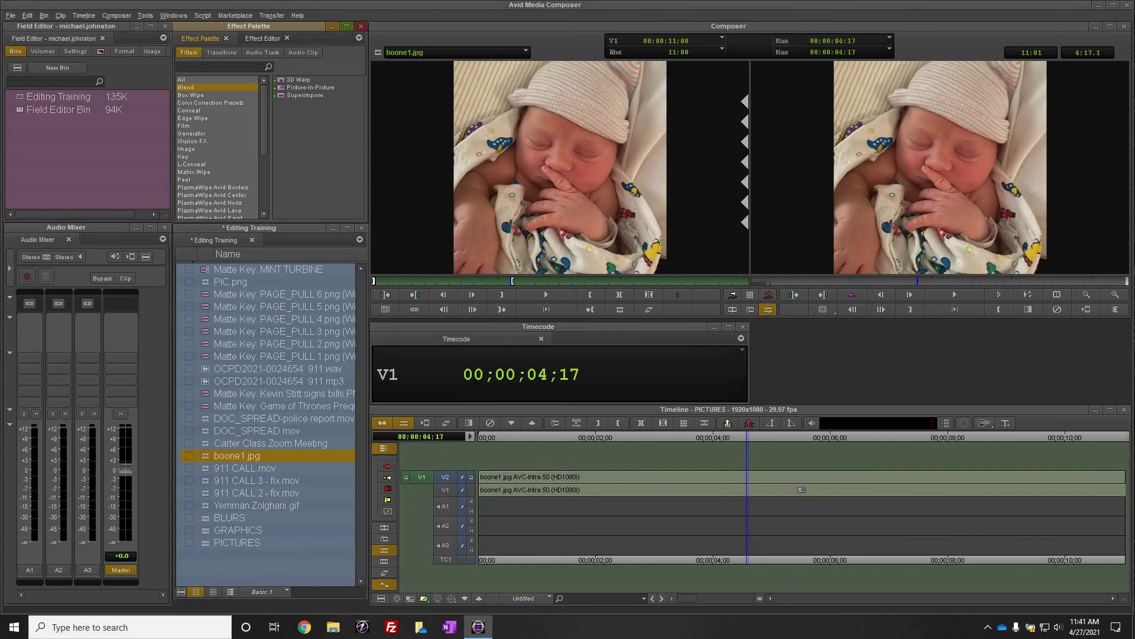
pyautogui.click(298, 80)
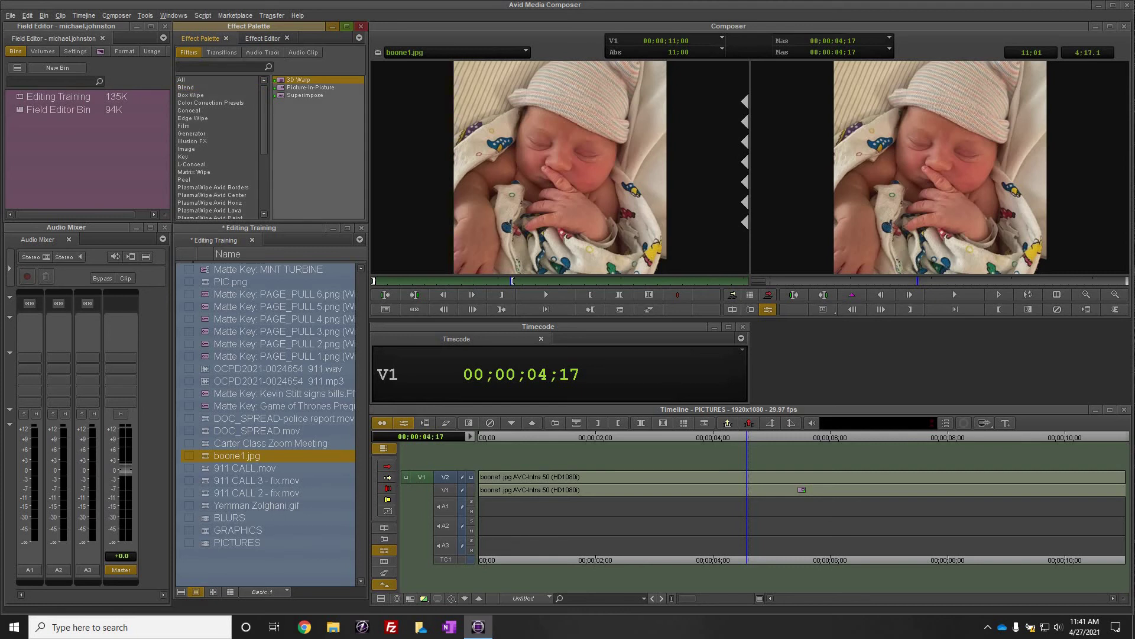
pyautogui.moveTo(298, 80); pyautogui.dragTo(771, 476)
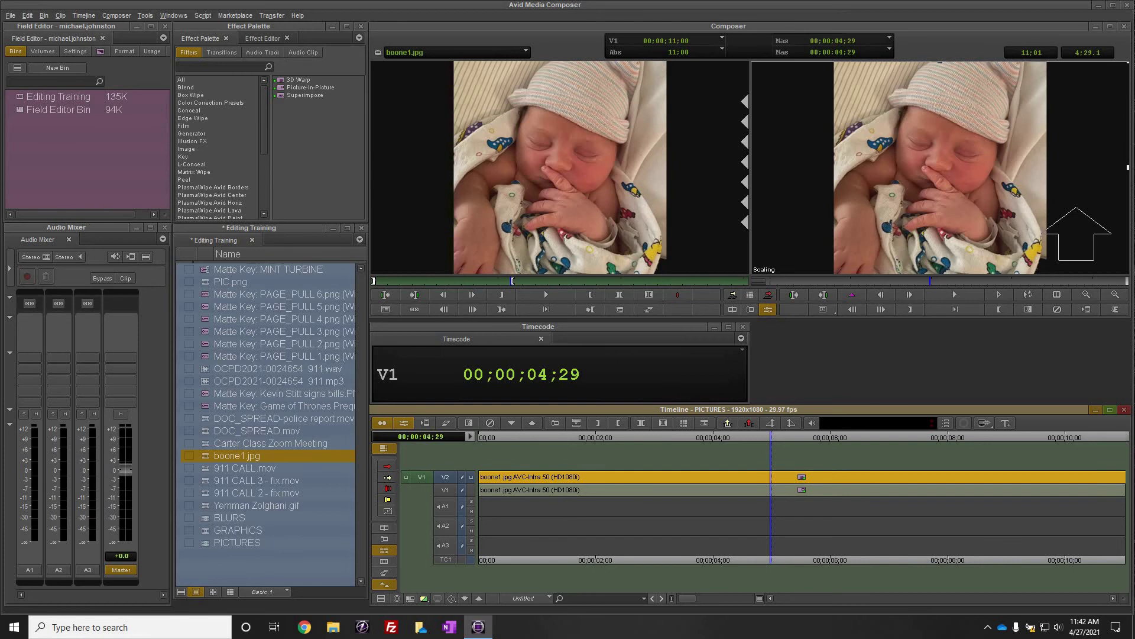
# Step: Crop the black side bars off the V2 boone1.jpg clip, setting the left crop to about -559 and the right to about 554
pyautogui.click(263, 38)
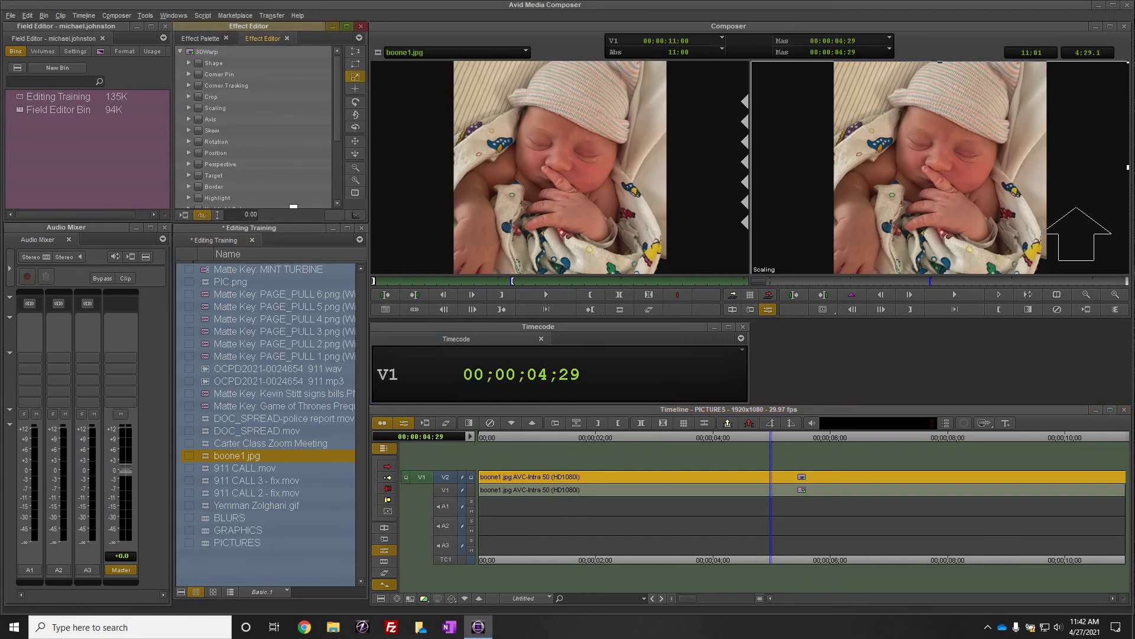
pyautogui.scroll(-2, 254, 127)
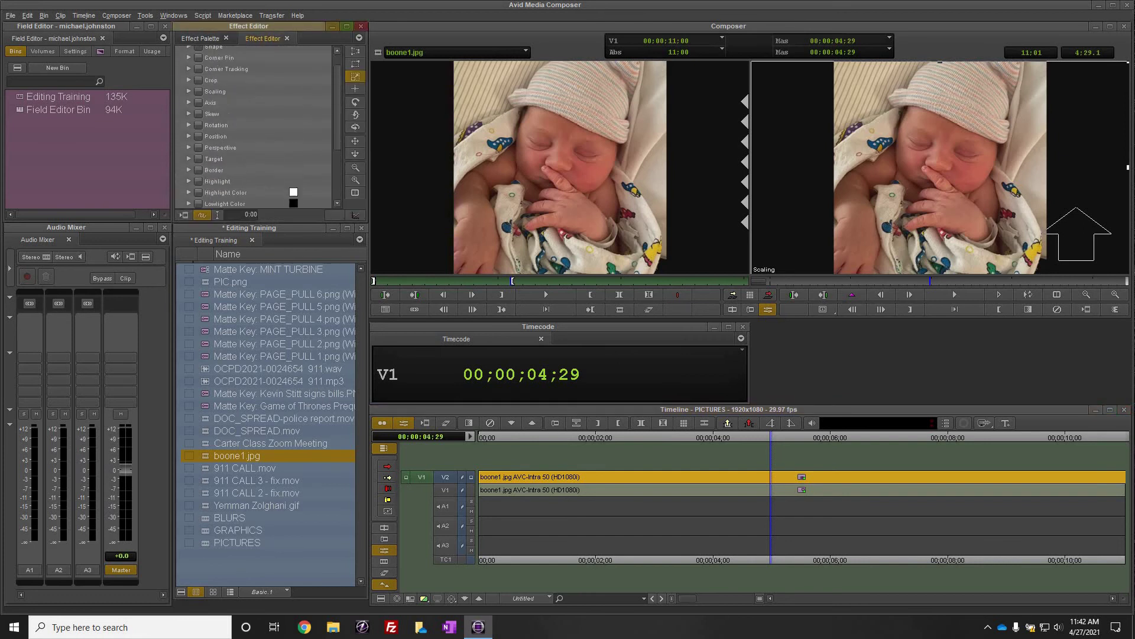
pyautogui.scroll(2, 254, 127)
pyautogui.click(188, 97)
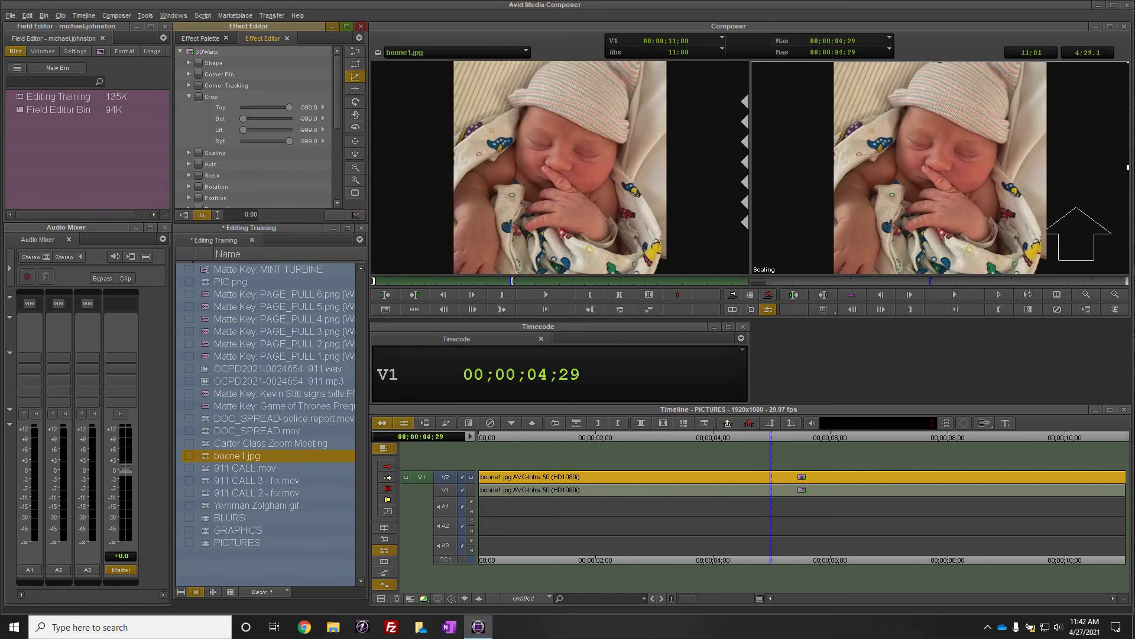
pyautogui.scroll(-5, 254, 127)
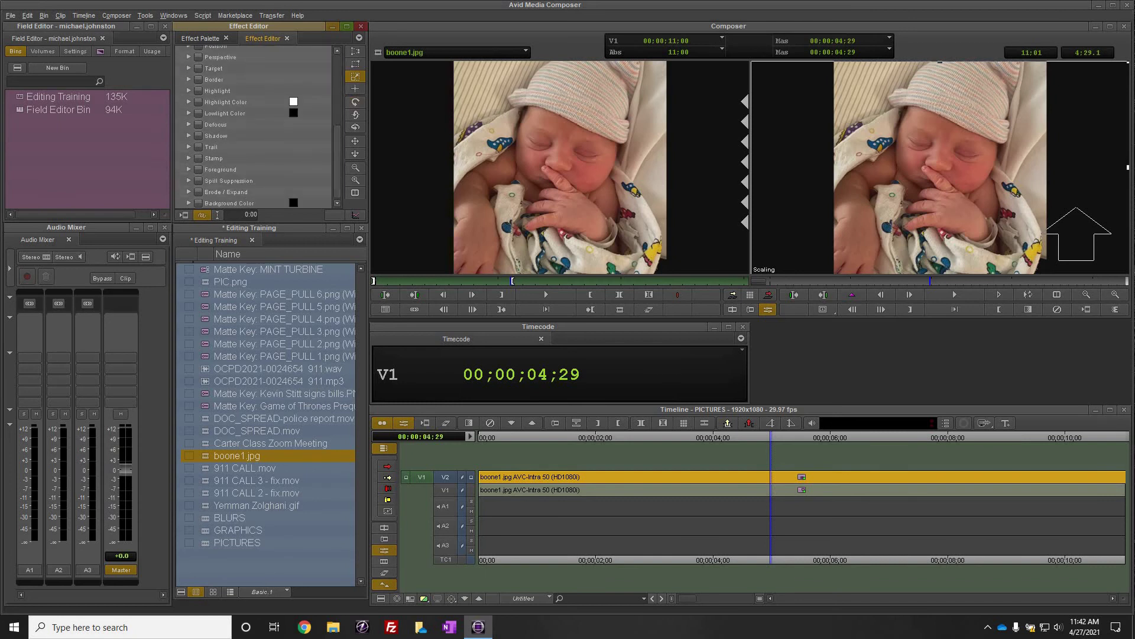
pyautogui.scroll(5, 255, 127)
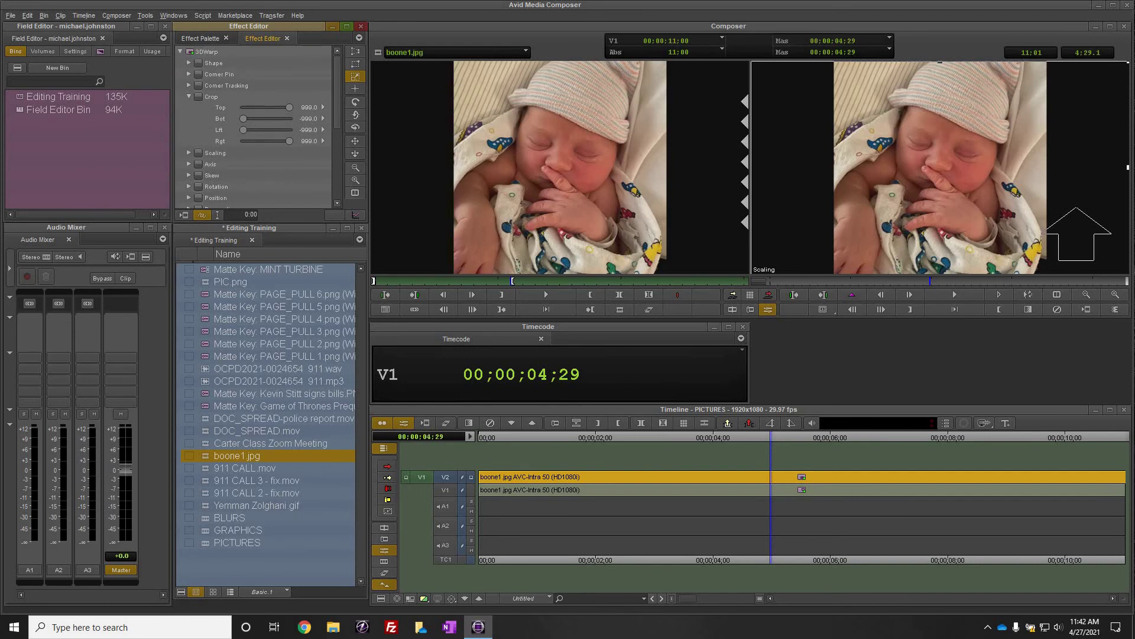
pyautogui.click(243, 130)
pyautogui.moveTo(243, 129); pyautogui.dragTo(278, 141)
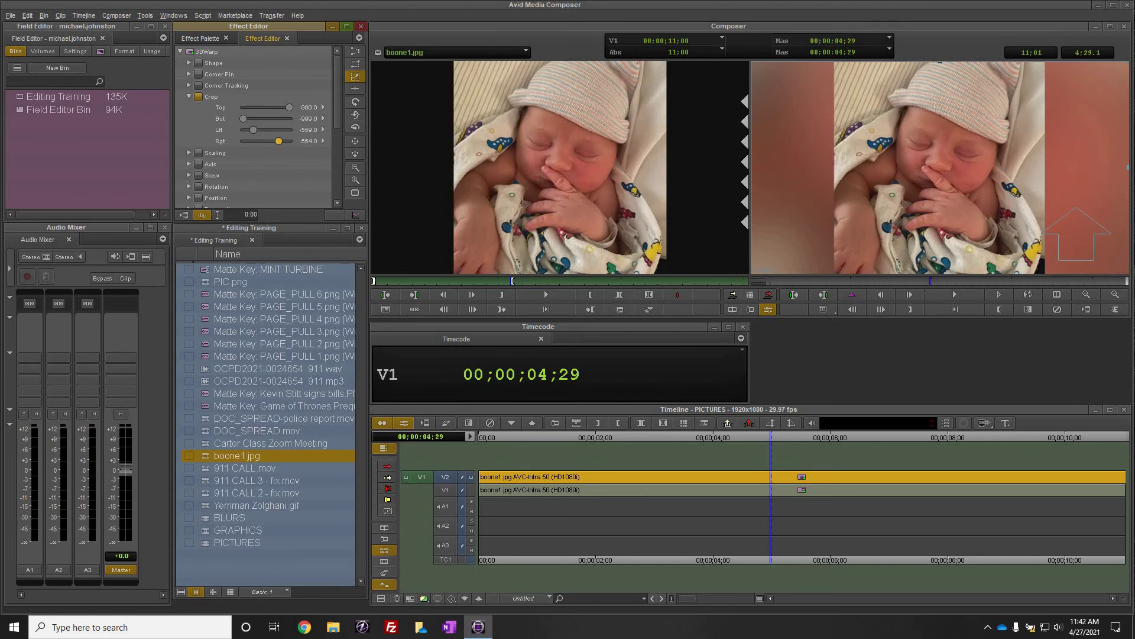
# Step: Soften the cropped picture's edges by setting the 3D Warp border softness to 100
pyautogui.scroll(-5, 254, 127)
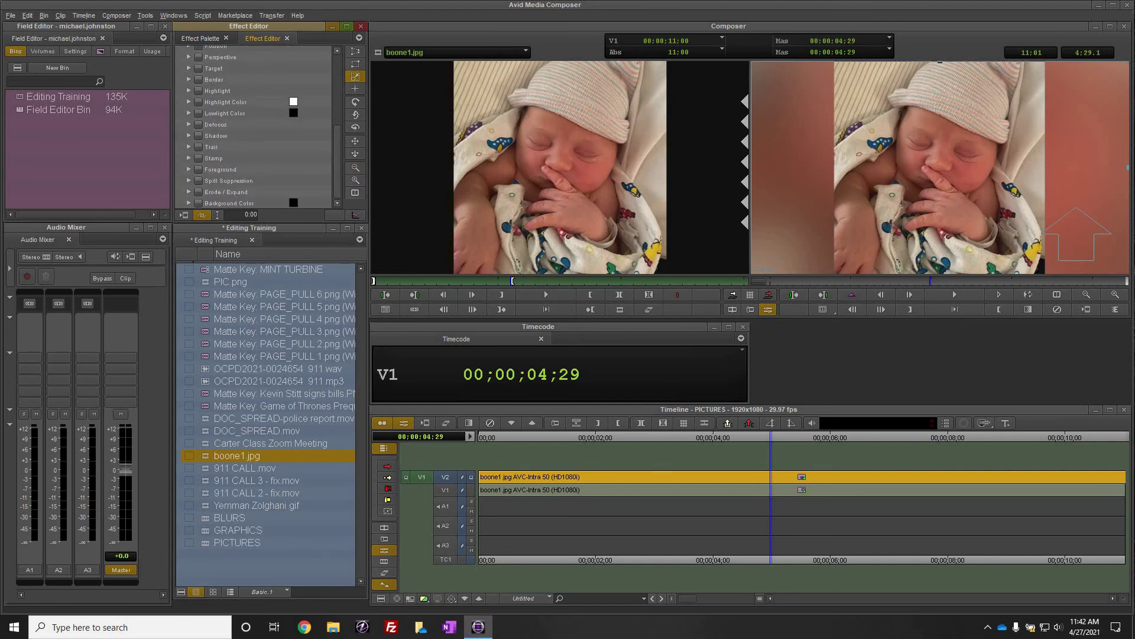
pyautogui.click(189, 79)
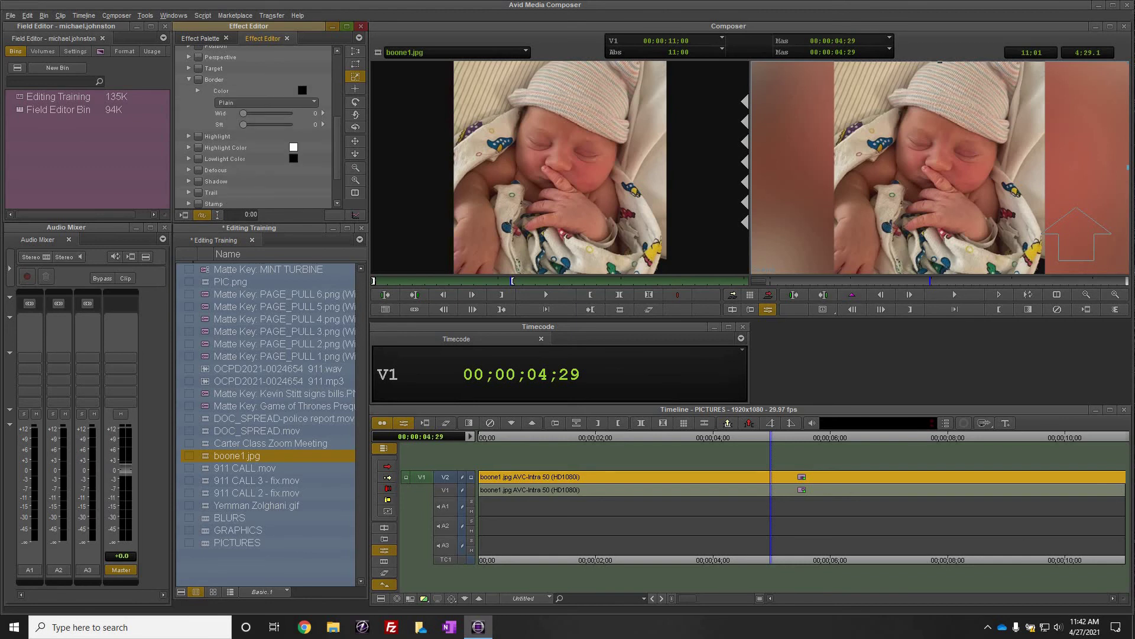
pyautogui.moveTo(243, 124); pyautogui.dragTo(261, 124)
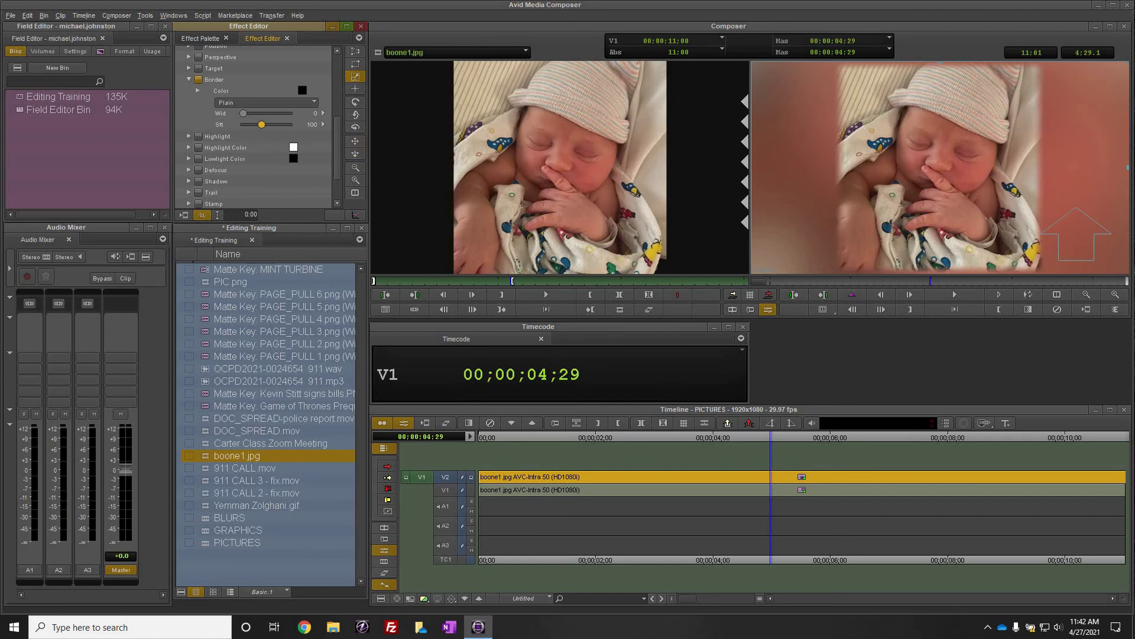
# Step: Rotate the V2 picture slightly in 3D Warp, with Z at -1, X at 1 and Y at 2
pyautogui.scroll(5, 254, 125)
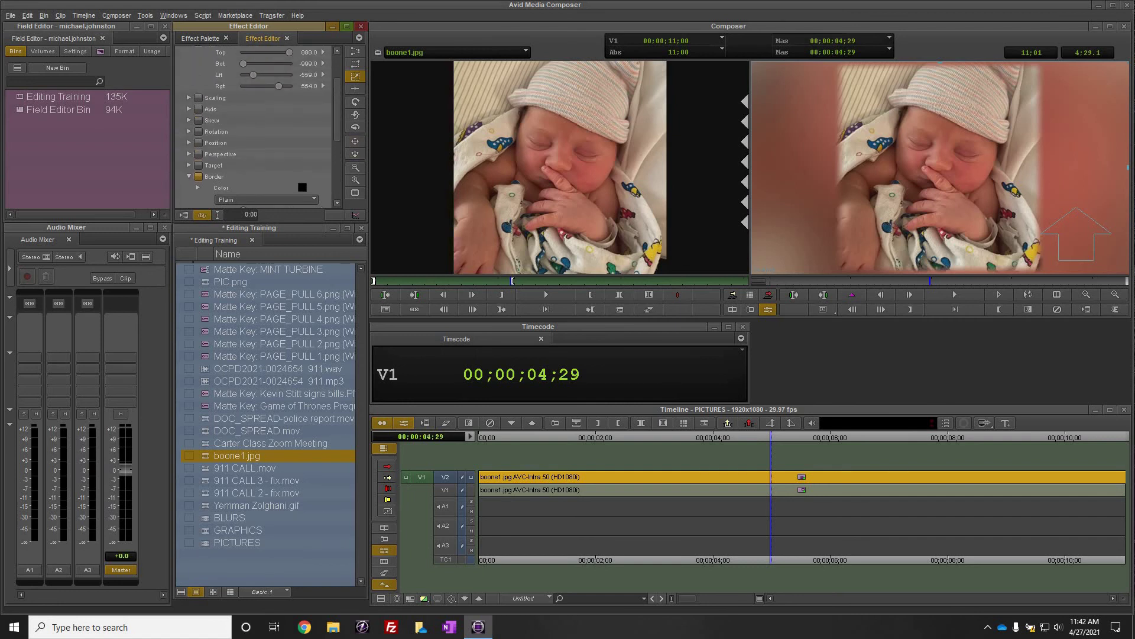
pyautogui.click(189, 132)
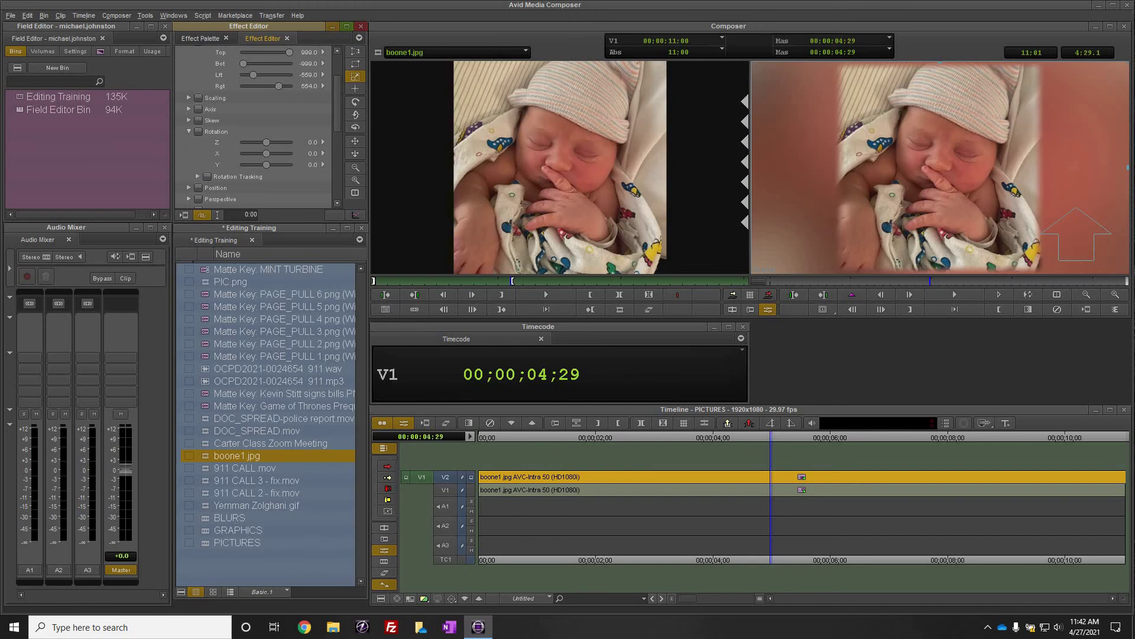
pyautogui.click(266, 142)
pyautogui.moveTo(266, 142); pyautogui.dragTo(265, 142)
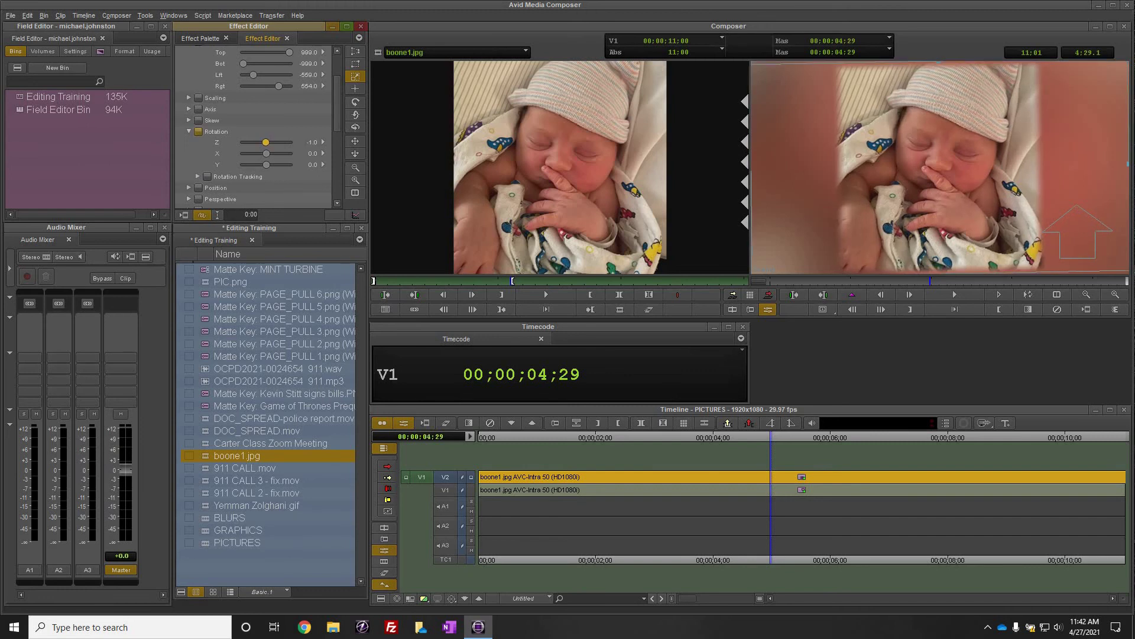
pyautogui.moveTo(266, 153); pyautogui.dragTo(267, 153)
pyautogui.moveTo(266, 165); pyautogui.dragTo(267, 164)
pyautogui.press('Right')
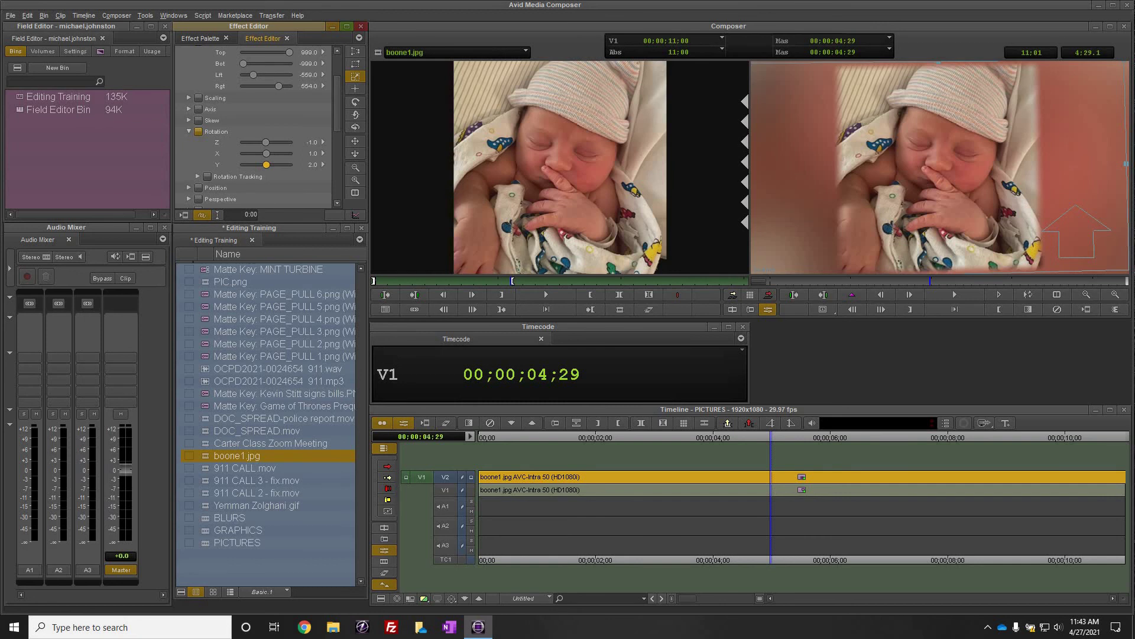
# Step: Enable the 3D Warp shadow on the V2 picture and set its X offset to 14 and Y offset to -19
pyautogui.scroll(-5, 254, 127)
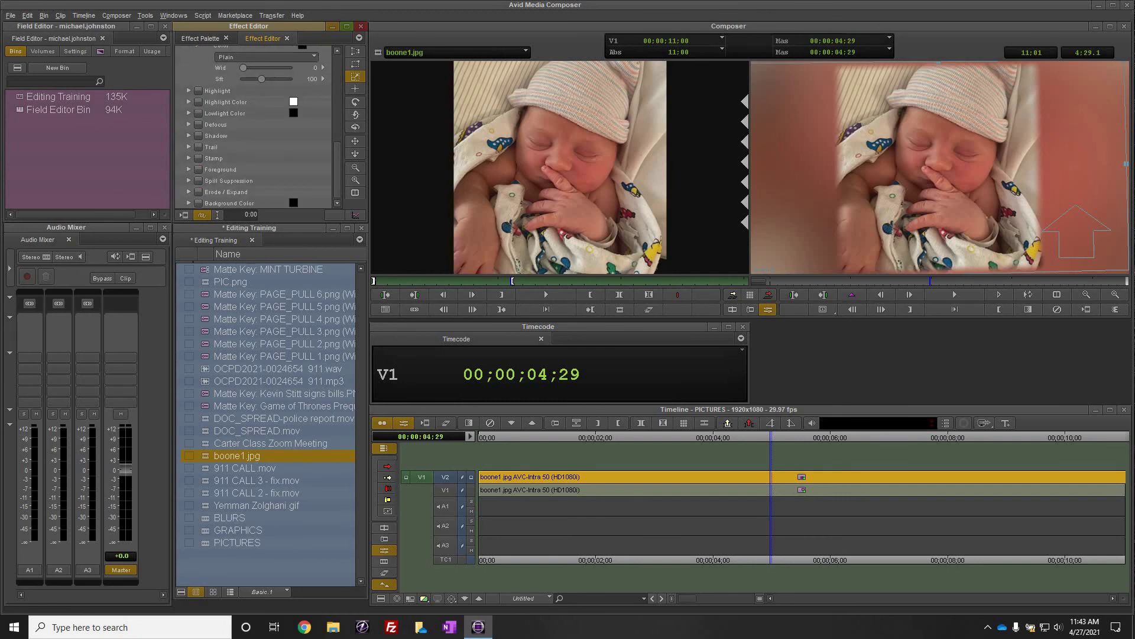
pyautogui.click(189, 136)
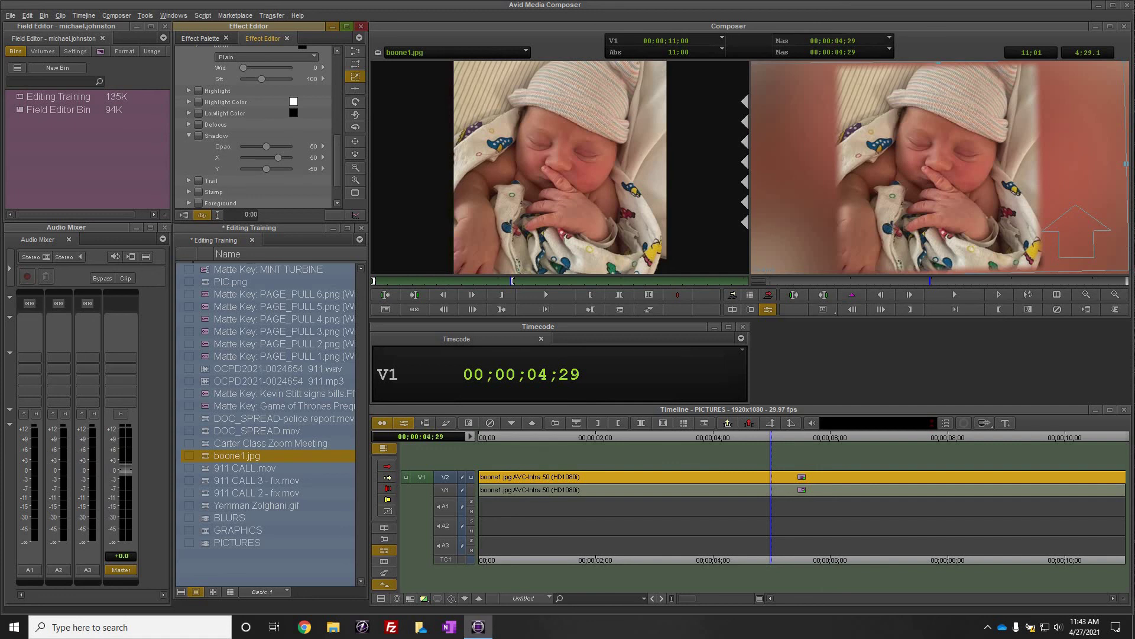
pyautogui.click(198, 136)
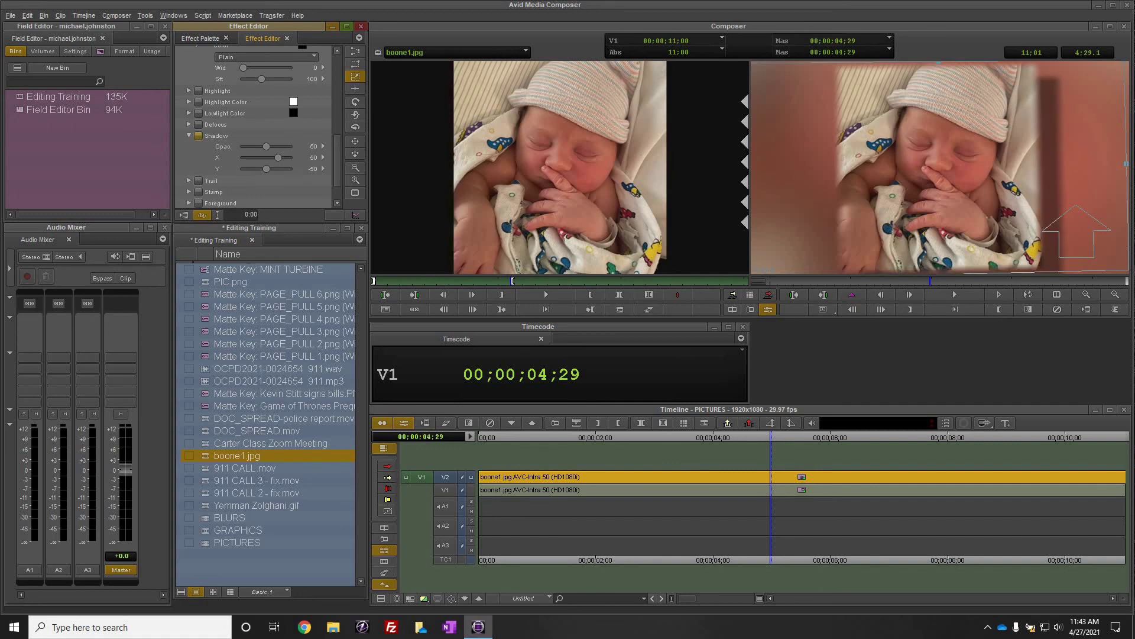
pyautogui.moveTo(278, 157)
pyautogui.mouseDown()
pyautogui.moveTo(267, 168)
pyautogui.moveTo(281, 168)
pyautogui.mouseUp()
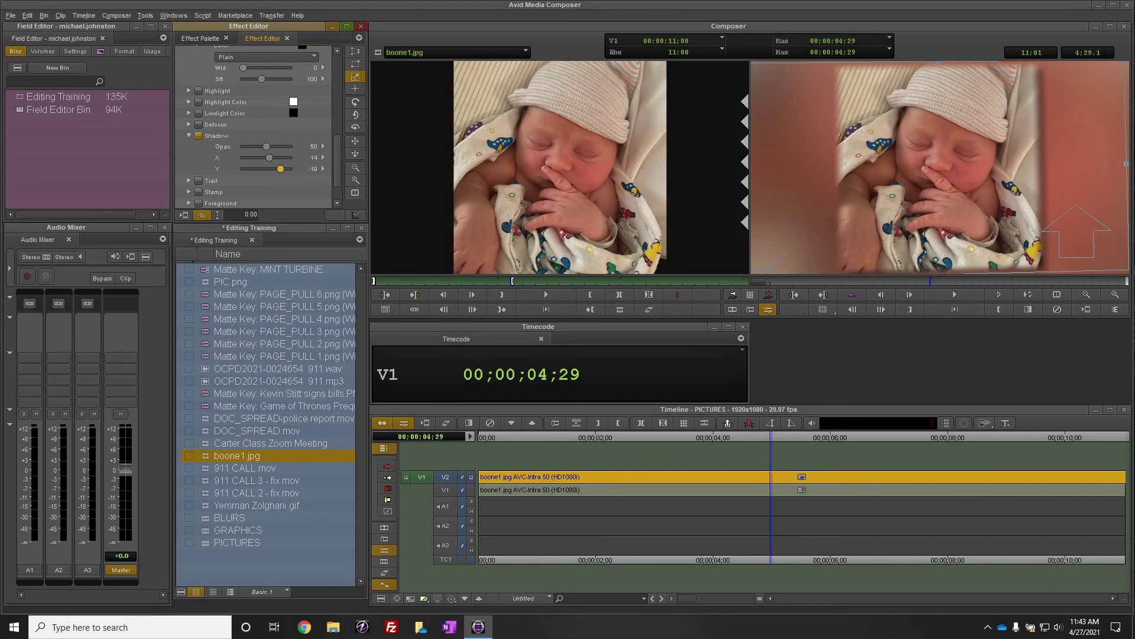
# Step: Return to the sequence start and reduce the V2 picture's fixed-aspect scaling to 88
pyautogui.moveTo(808, 281); pyautogui.dragTo(768, 282)
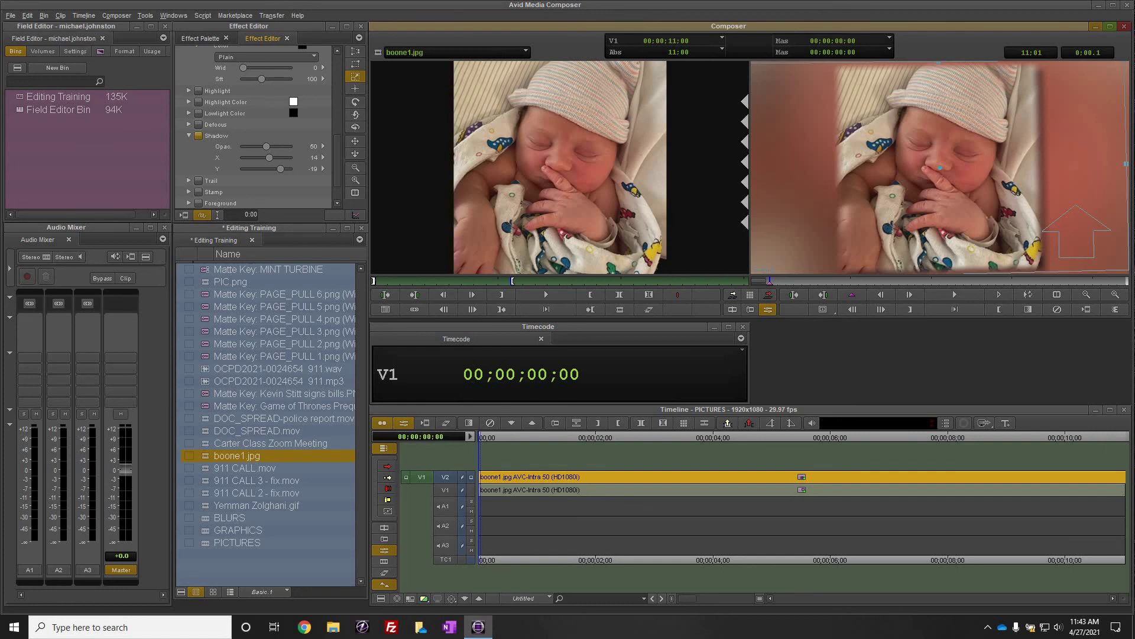
pyautogui.press('End')
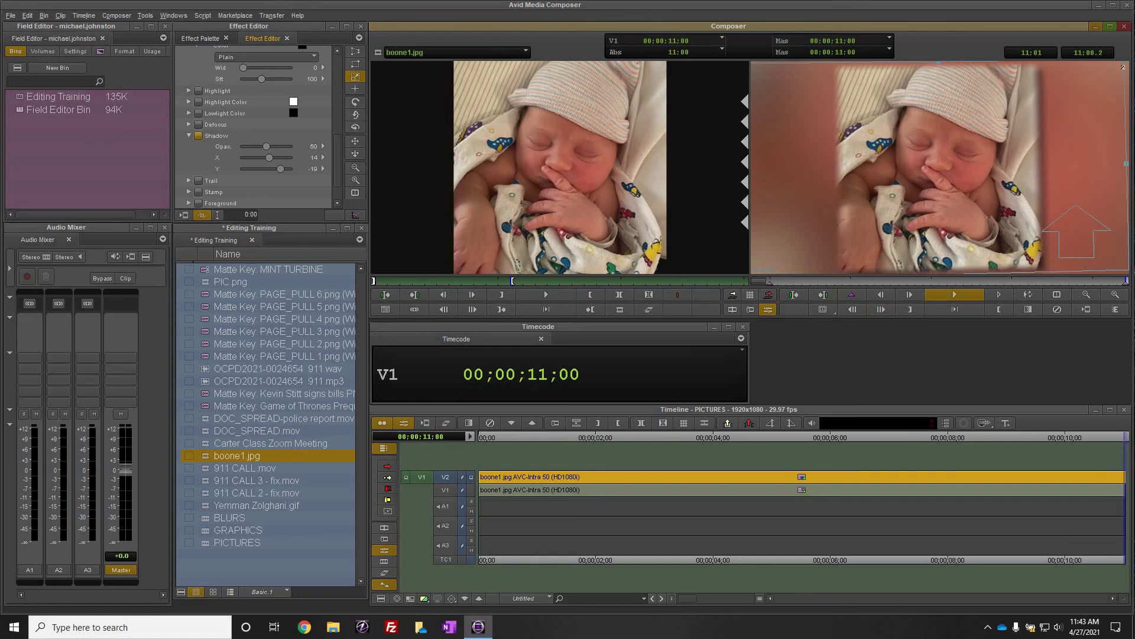
pyautogui.press('Home')
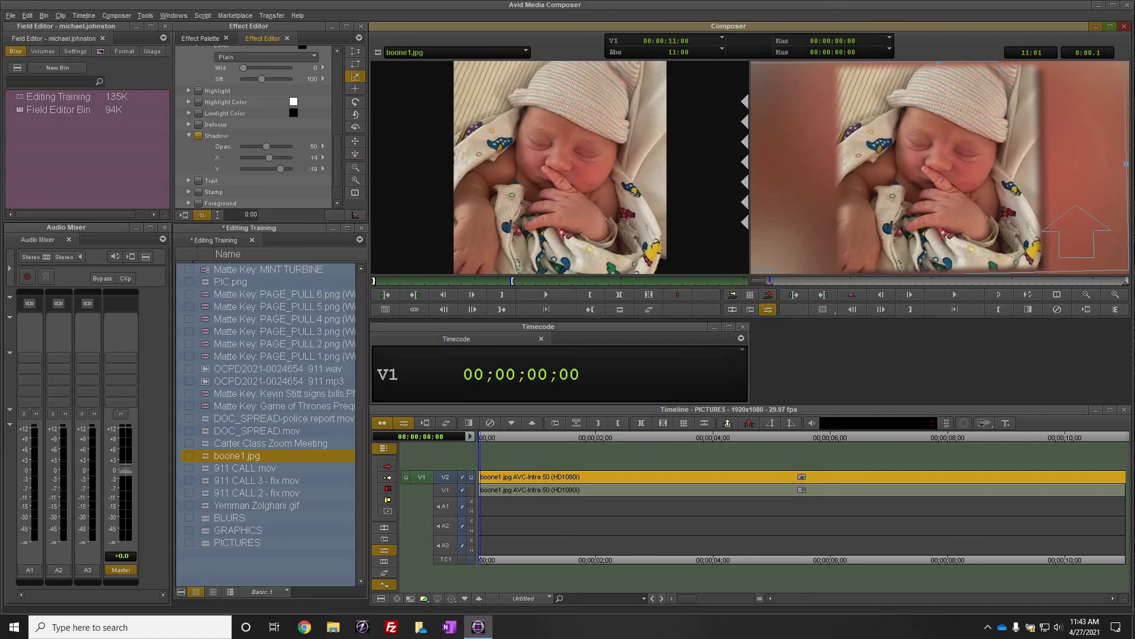
pyautogui.scroll(2, 254, 127)
pyautogui.scroll(6, 254, 128)
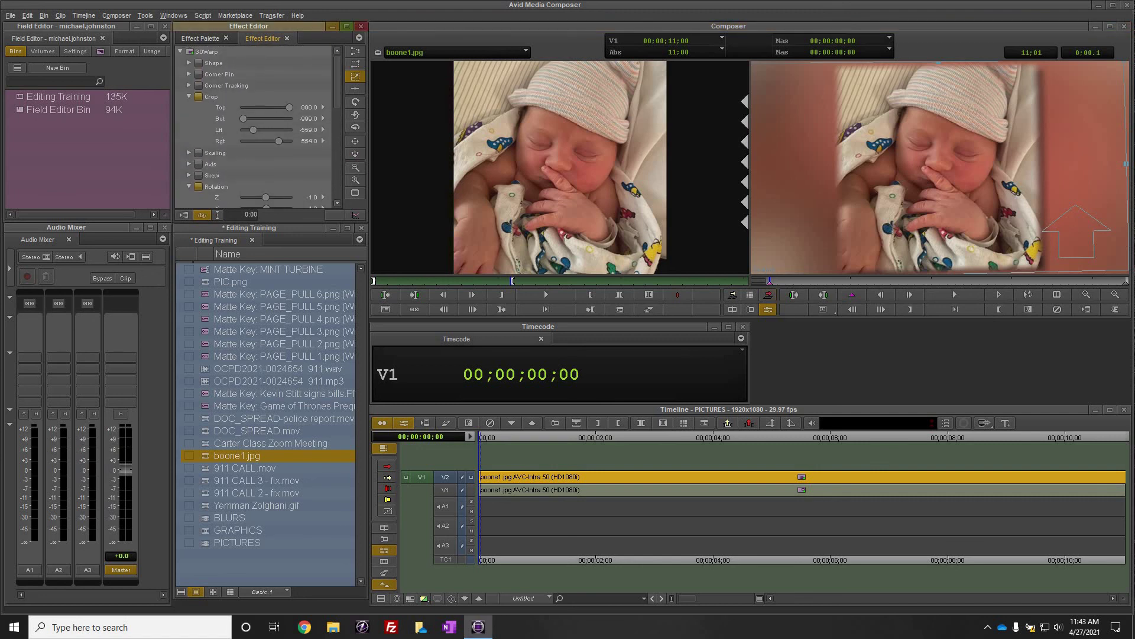
pyautogui.moveTo(337, 81)
pyautogui.mouseDown()
pyautogui.moveTo(338, 104)
pyautogui.moveTo(337, 93)
pyautogui.mouseUp()
pyautogui.click(190, 119)
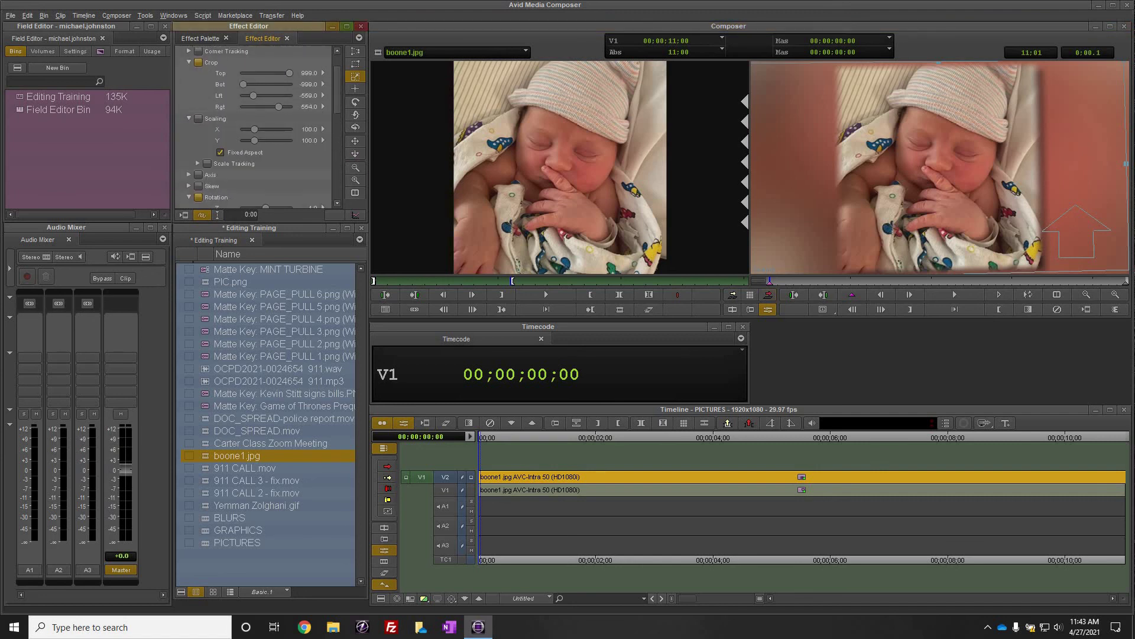
pyautogui.moveTo(254, 129); pyautogui.dragTo(253, 129)
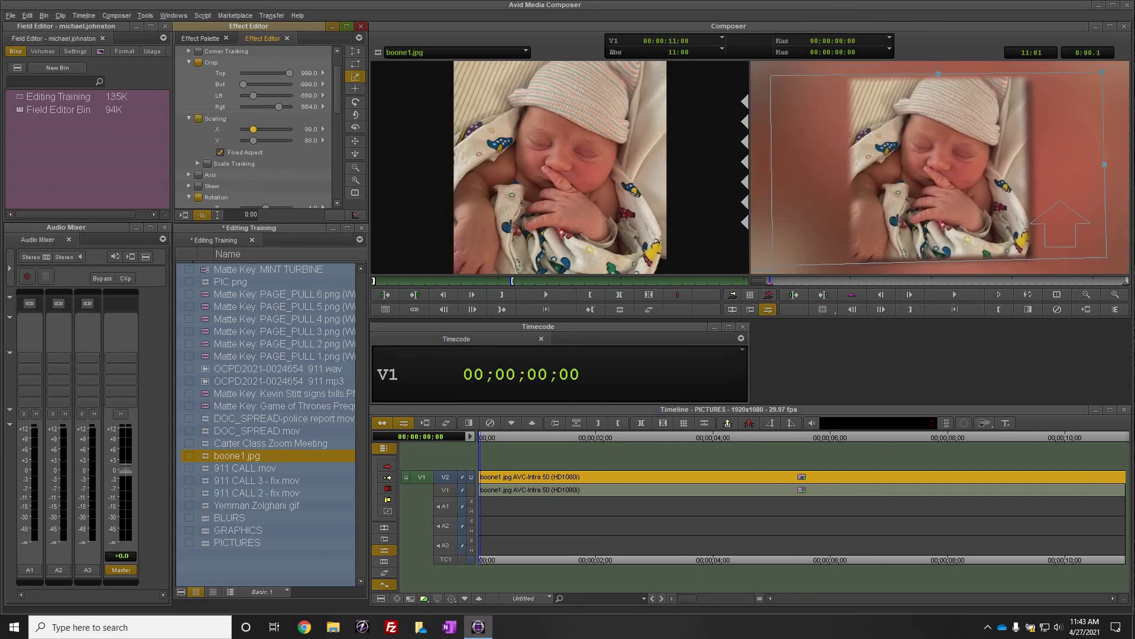
# Step: Tilt the V2 picture further in 3D Warp by setting its rotation to Z -6, X 10 and Y 8
pyautogui.scroll(-8, 254, 127)
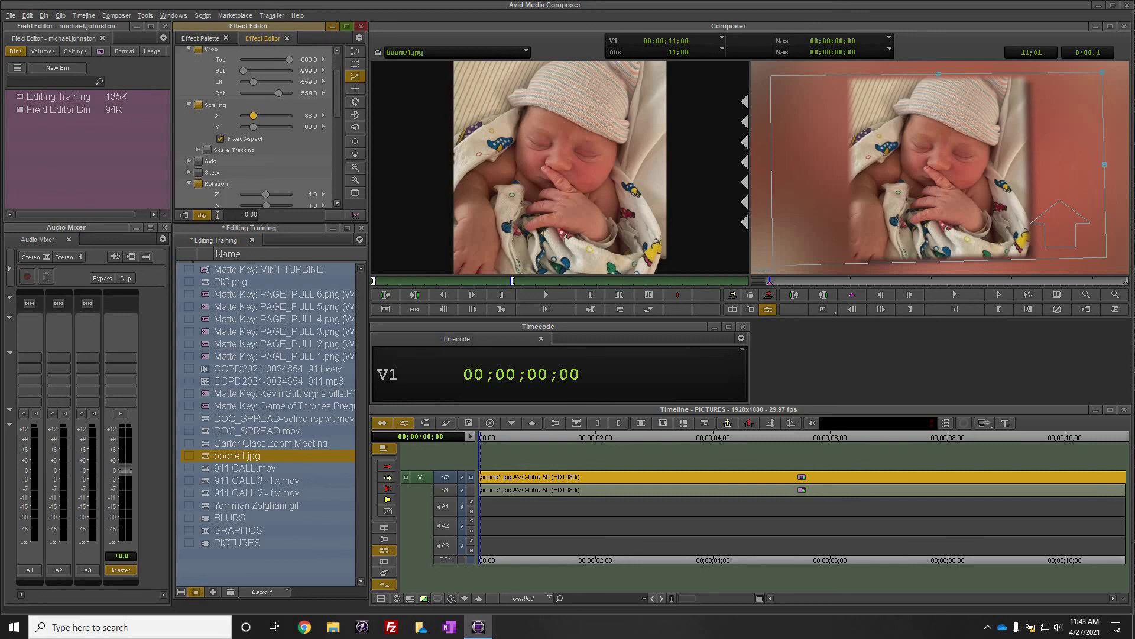
pyautogui.click(266, 119)
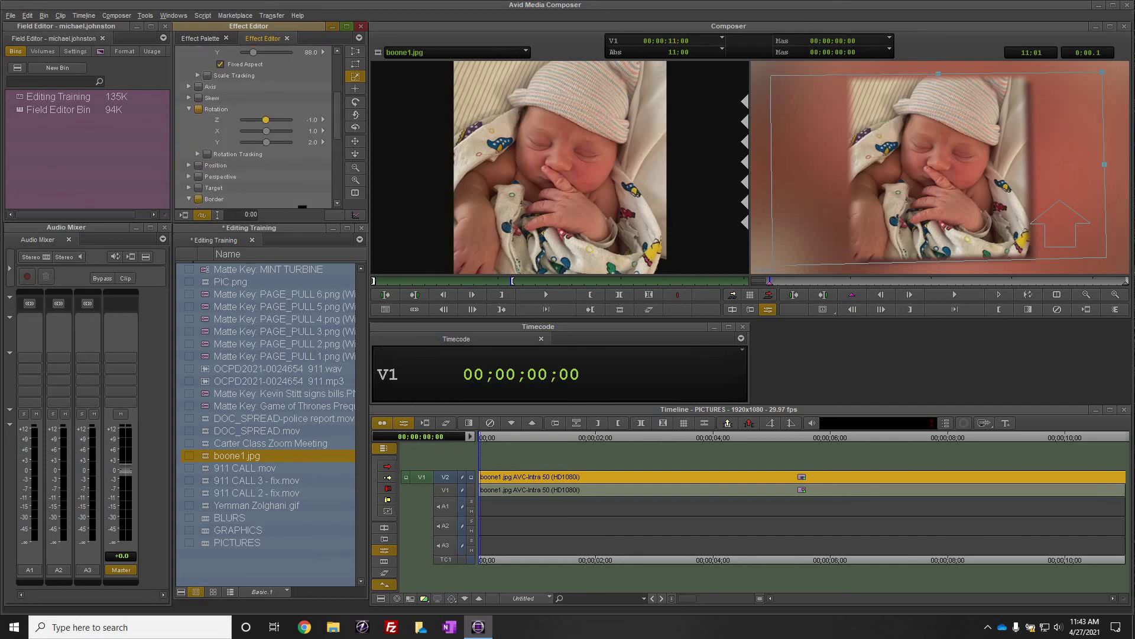
pyautogui.moveTo(266, 119); pyautogui.dragTo(265, 119)
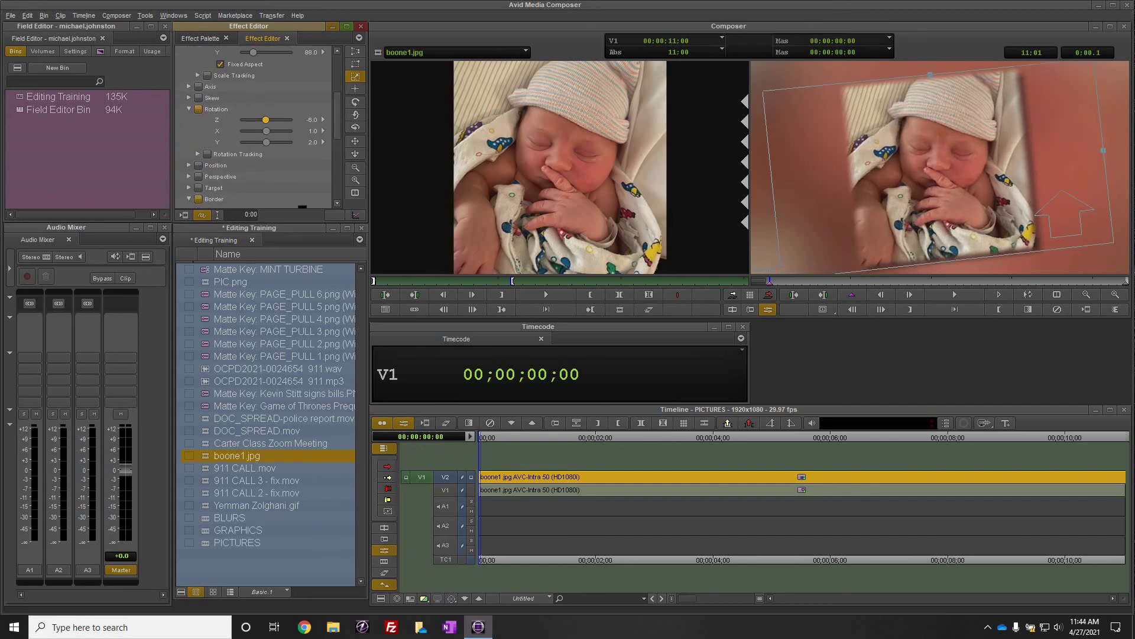
pyautogui.click(266, 131)
pyautogui.press('Right')
pyautogui.press('Right')
pyautogui.press('Right')
pyautogui.press('Right')
pyautogui.press('Right')
pyautogui.press('Right')
pyautogui.press('Right')
pyautogui.press('Right')
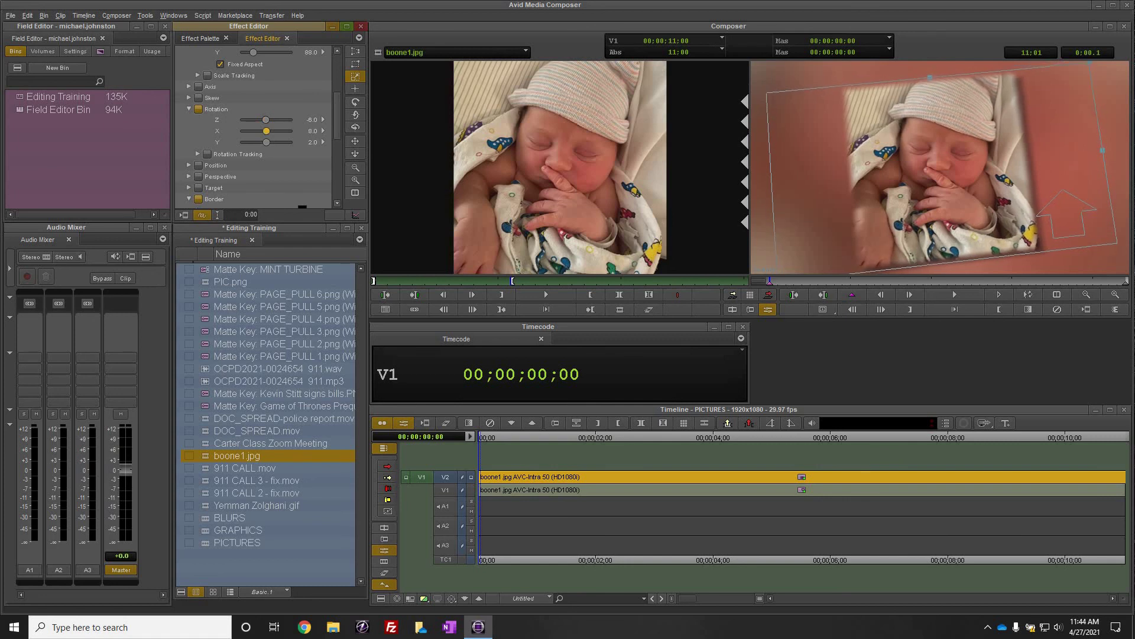
pyautogui.click(266, 142)
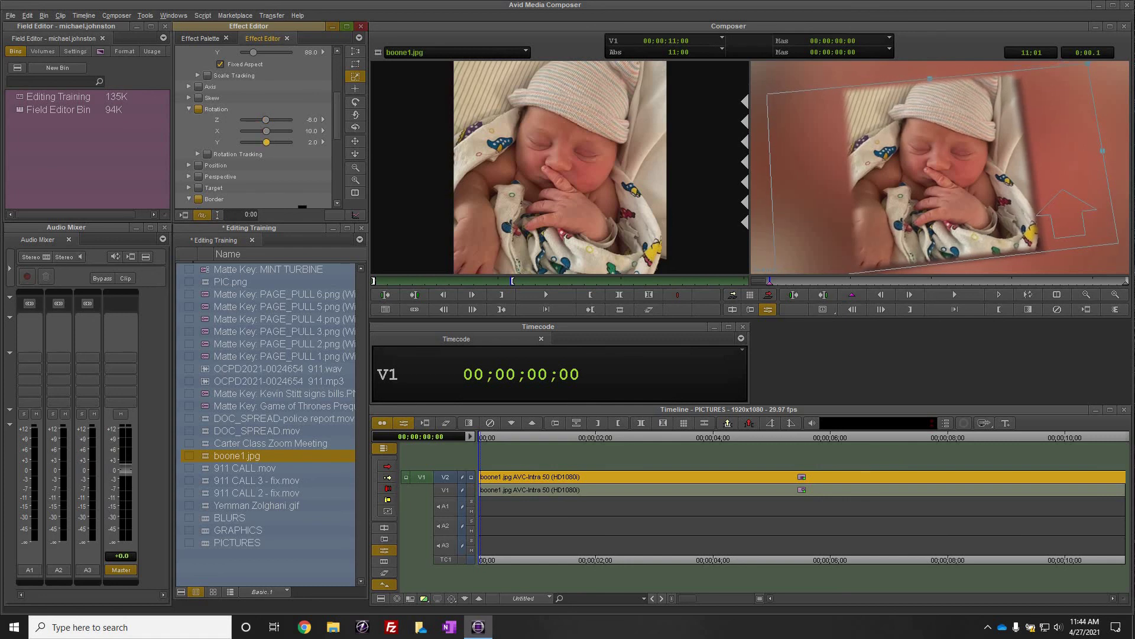
pyautogui.press('Right')
pyautogui.press('Right')
pyautogui.press('Right')
pyautogui.press('Right')
pyautogui.press('Right')
pyautogui.press('Right')
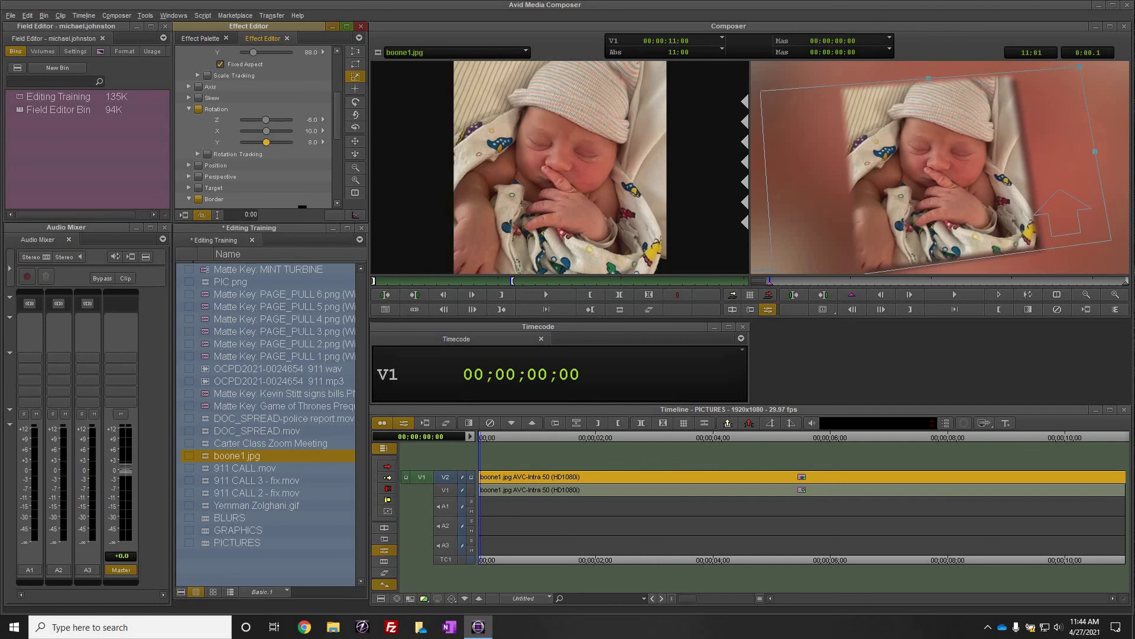
# Step: Reposition the V2 picture slightly up and to the right at the sequence start, and preview the first few seconds of its move
pyautogui.moveTo(940, 168); pyautogui.dragTo(944, 158)
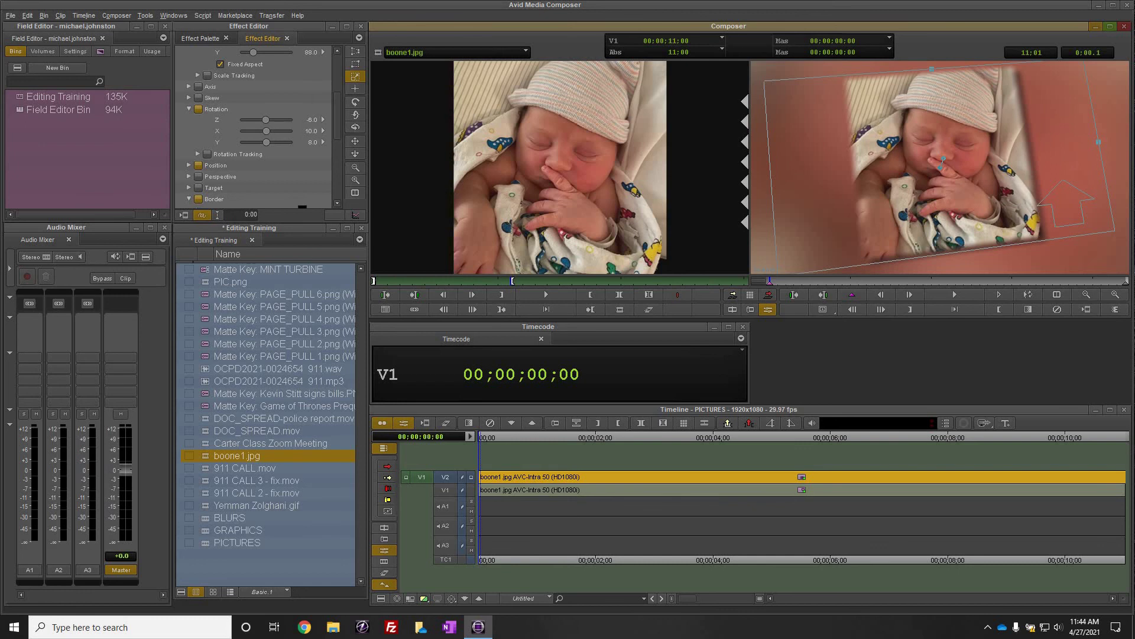
pyautogui.click(530, 438)
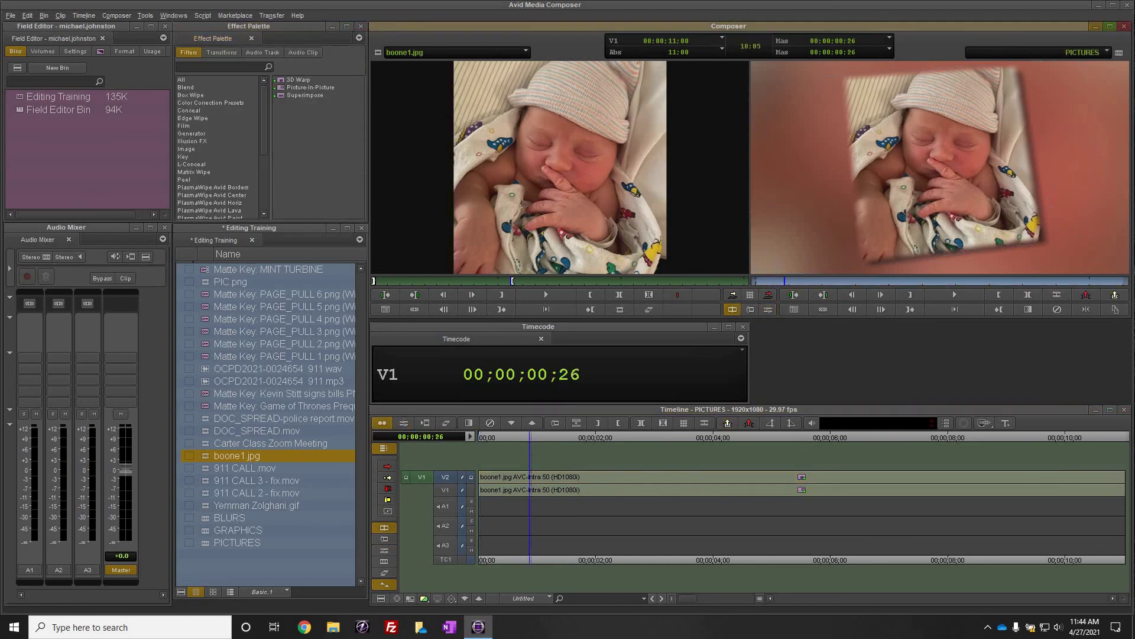
pyautogui.press('Home')
pyautogui.press('space')
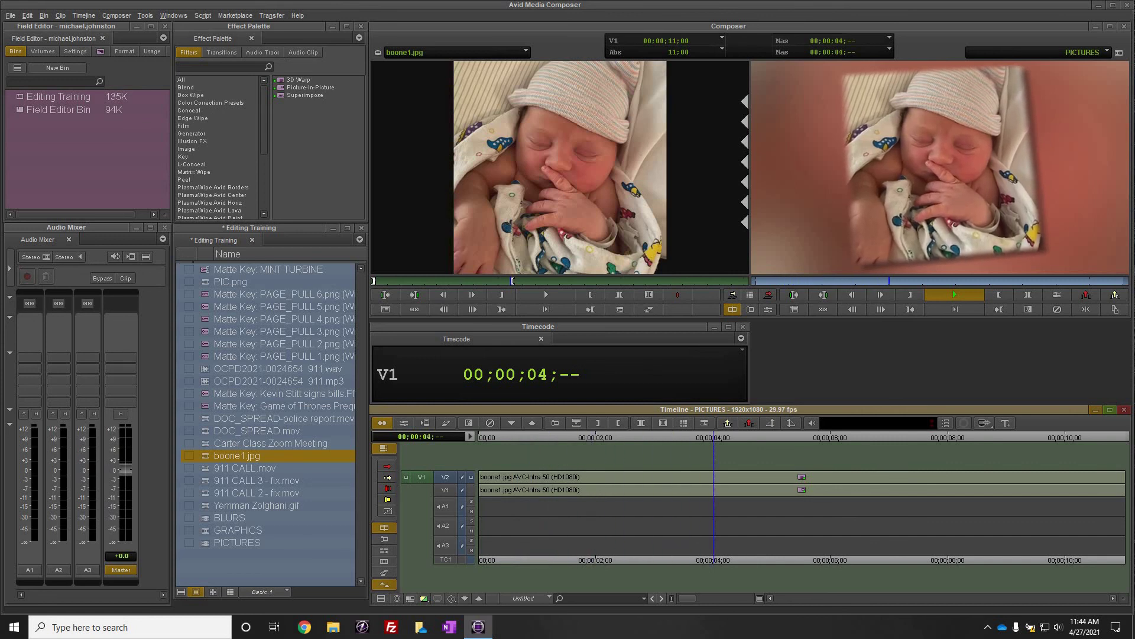
pyautogui.press('space')
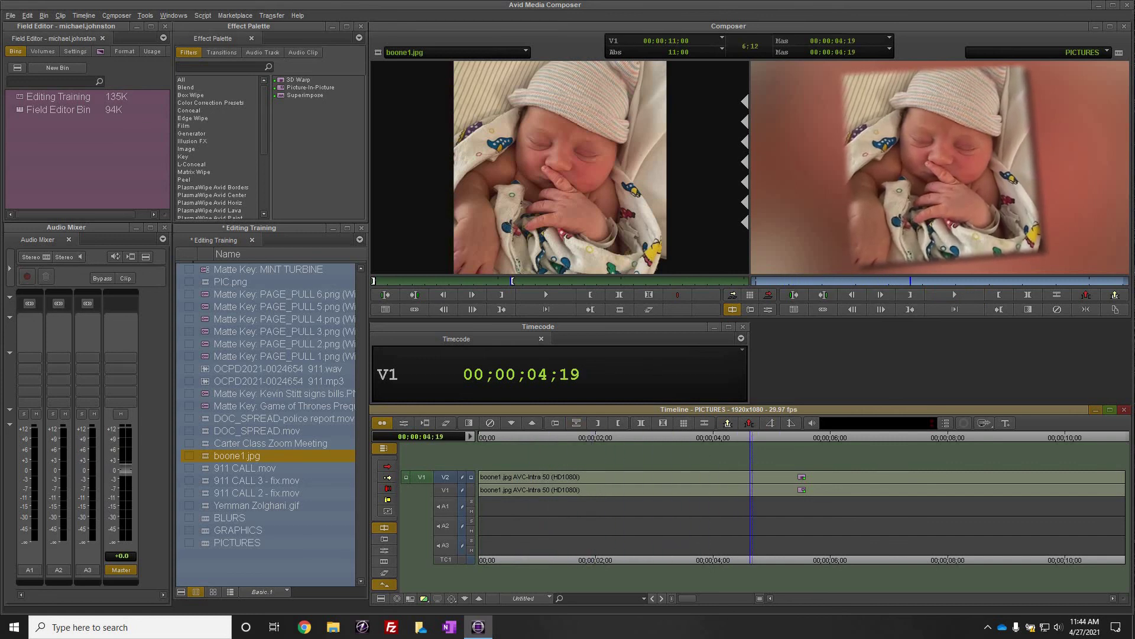
# Step: Set the V2 picture's fixed-aspect 3D Warp scaling to 103 at the end of the sequence
pyautogui.click(403, 422)
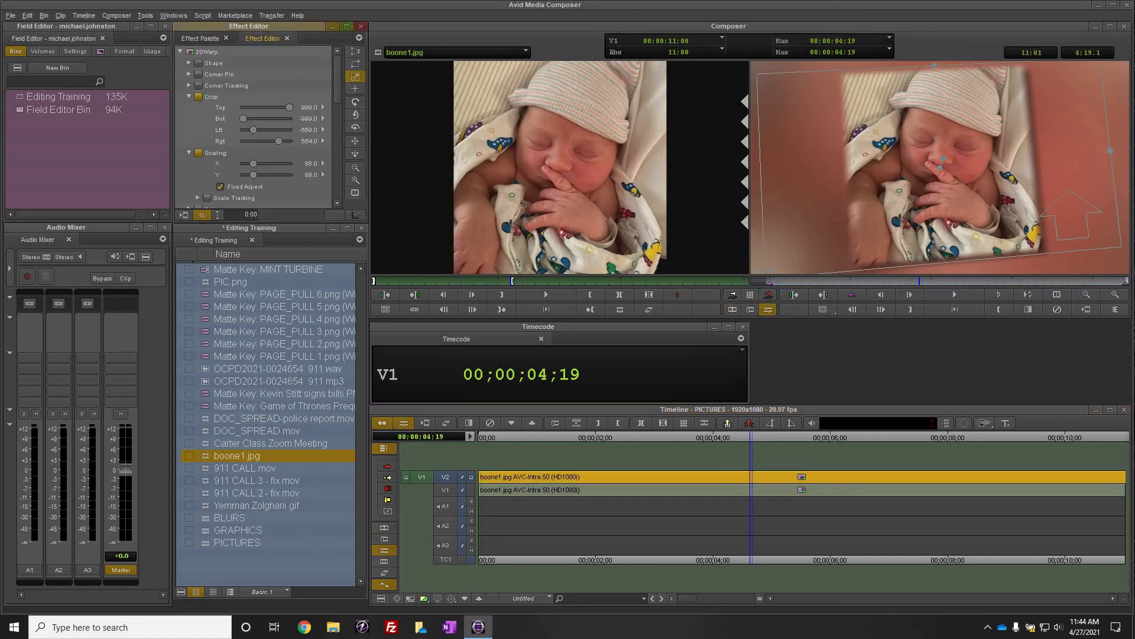
pyautogui.press('End')
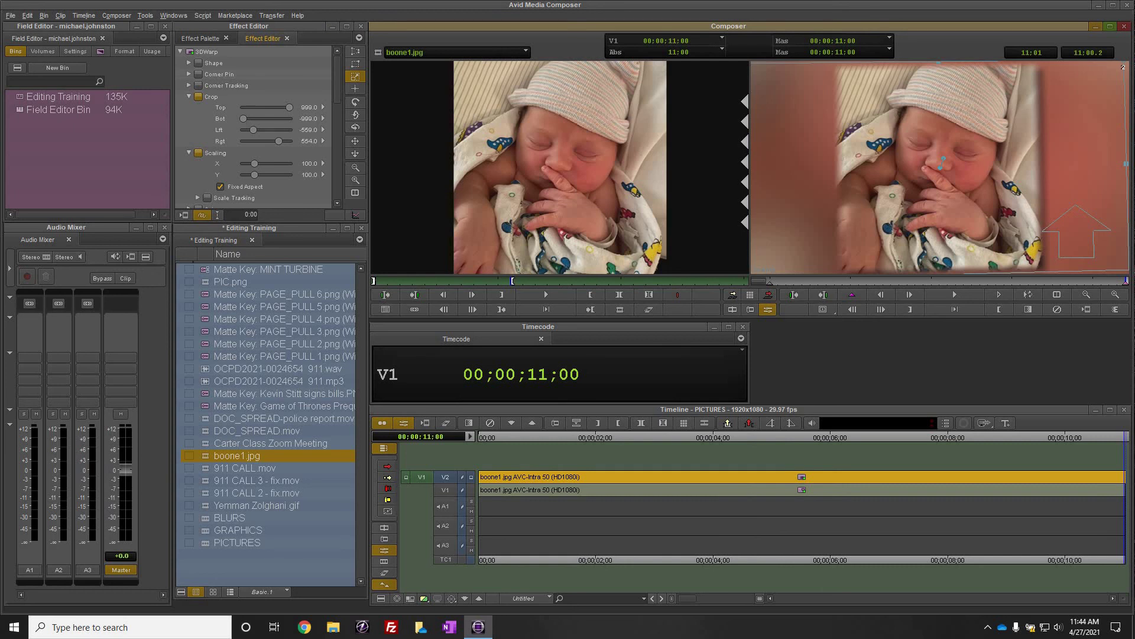
pyautogui.click(254, 163)
pyautogui.press('Right')
pyautogui.press('Right')
pyautogui.press('Right')
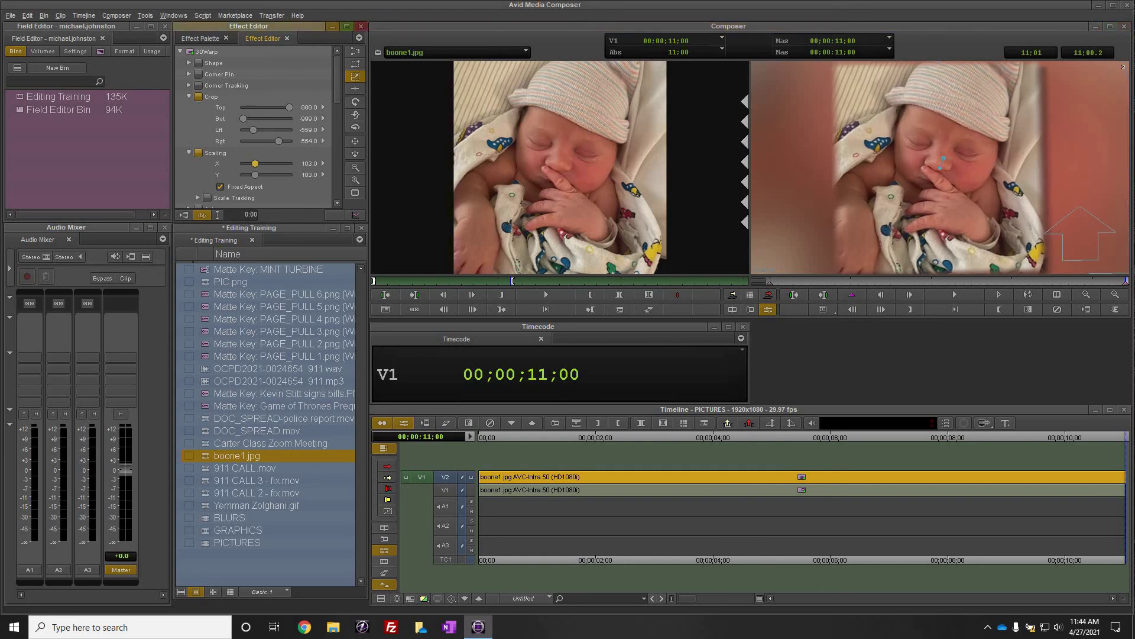
# Step: Play the PICTURES sequence from its start to review the complete animated picture move
pyautogui.moveTo(510, 438); pyautogui.dragTo(479, 438)
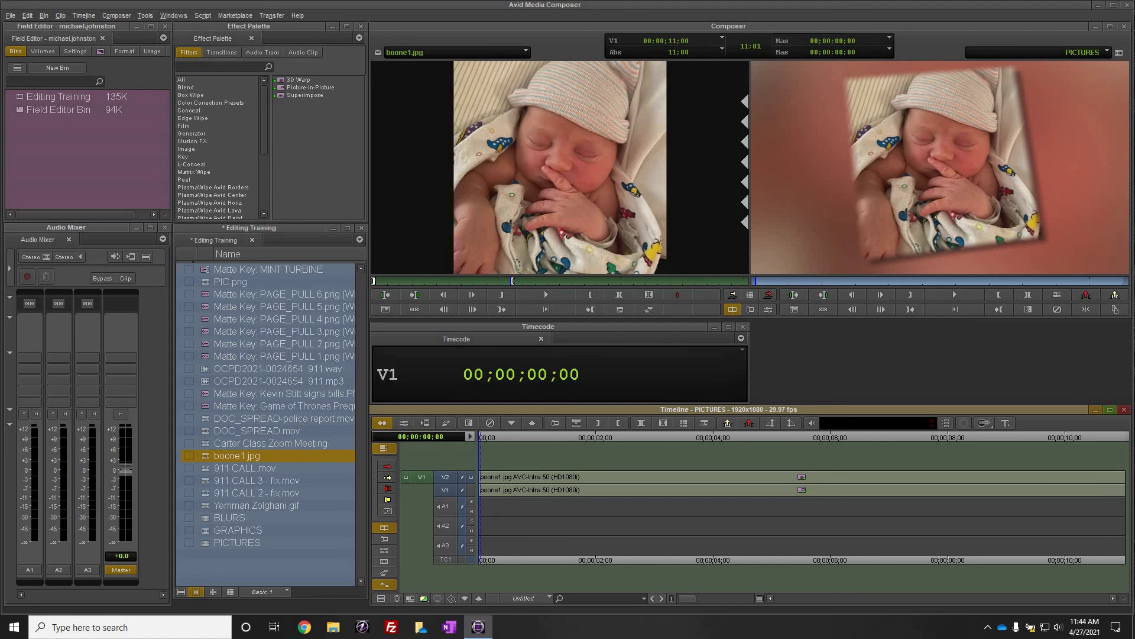
pyautogui.press('space')
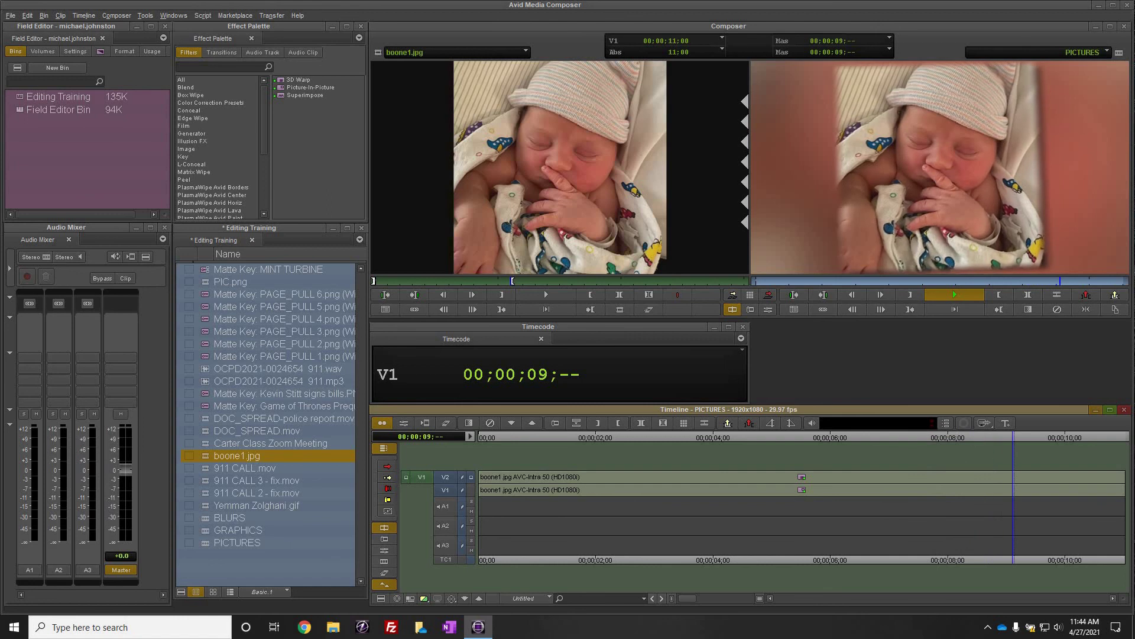
pyautogui.press('space')
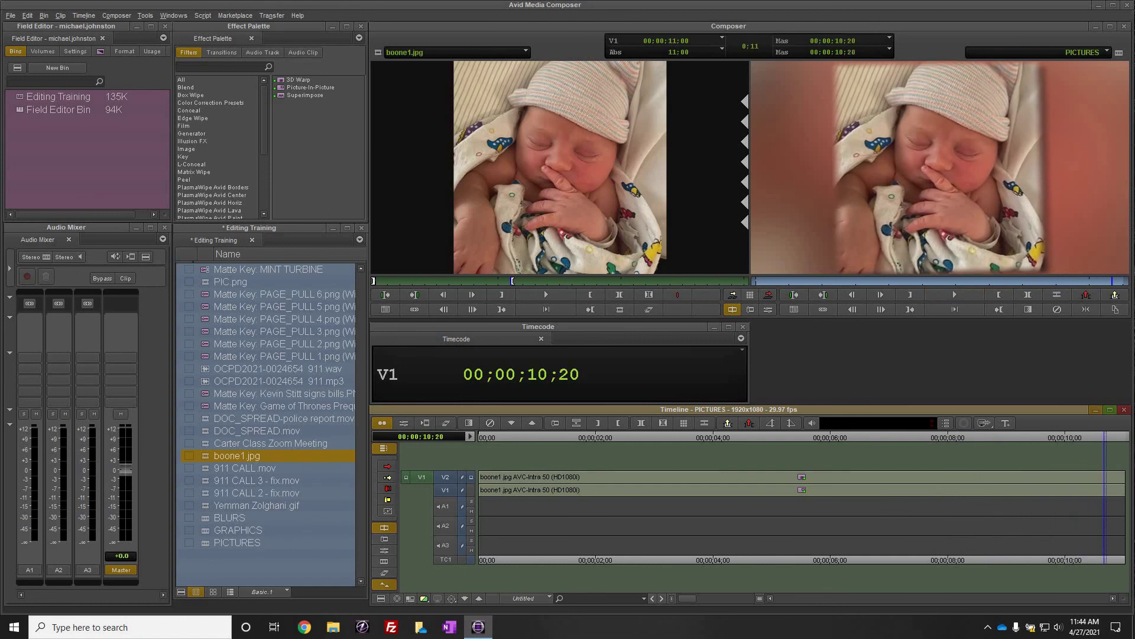